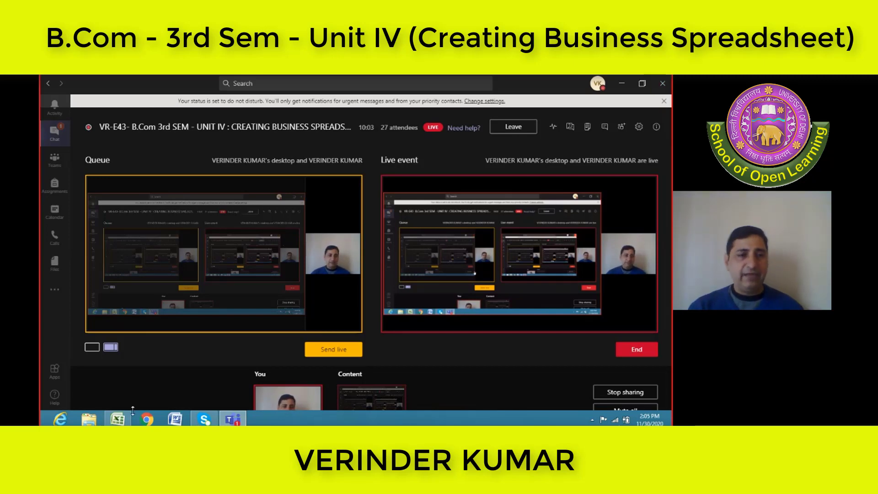
Switch to the blank Excel workbook and enlarge the worksheet display to 160%
left_click(120, 419)
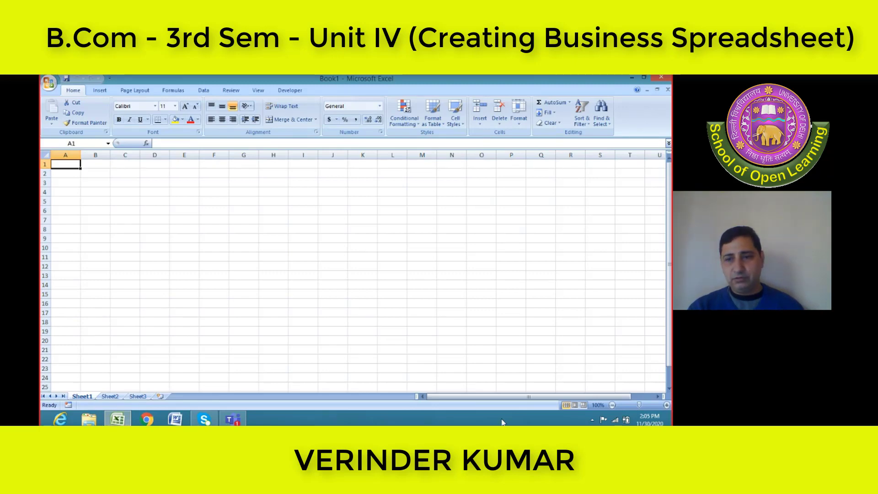
left_click(666, 405)
left_click(666, 405)
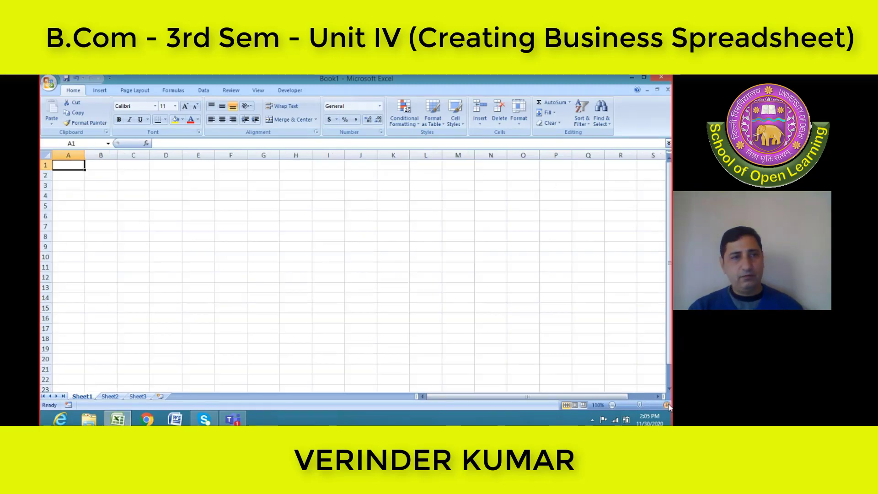
left_click(666, 405)
left_click(666, 405)
left_click(667, 404)
left_click(667, 405)
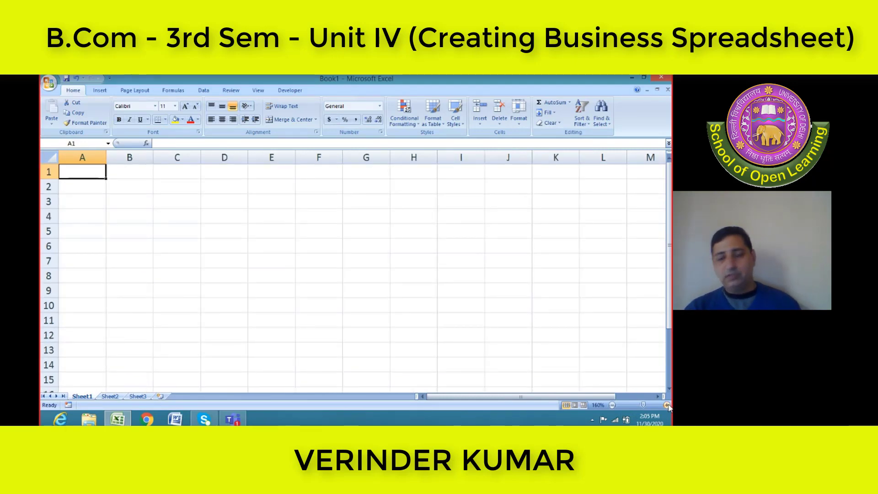
Enter the label "loan" in A1 and the loan amount 24,00,000 in B1
type("loa")
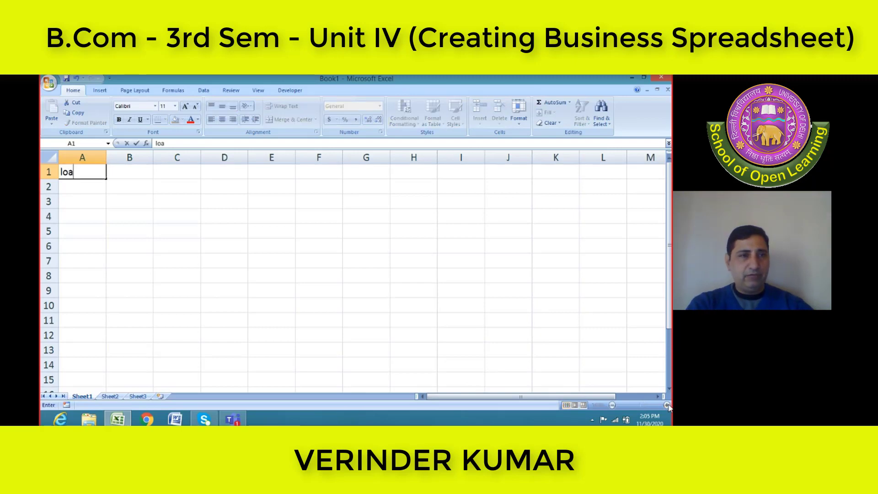
type("n")
key("Tab")
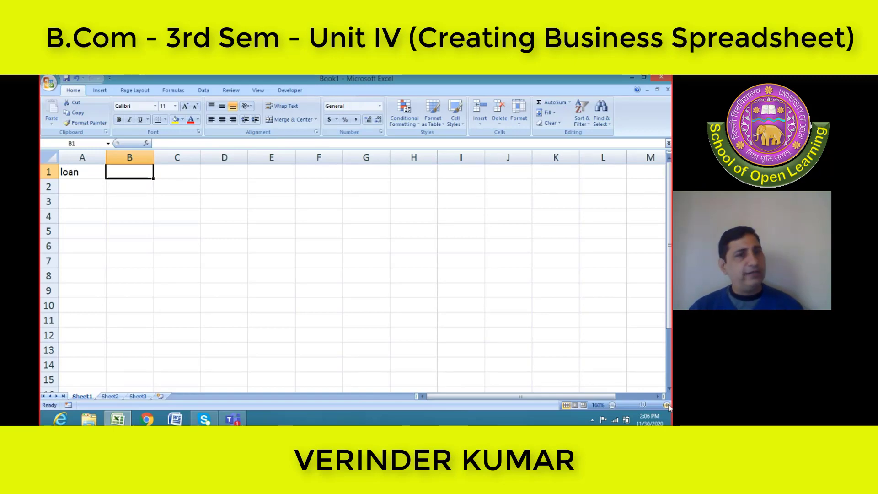
type("2")
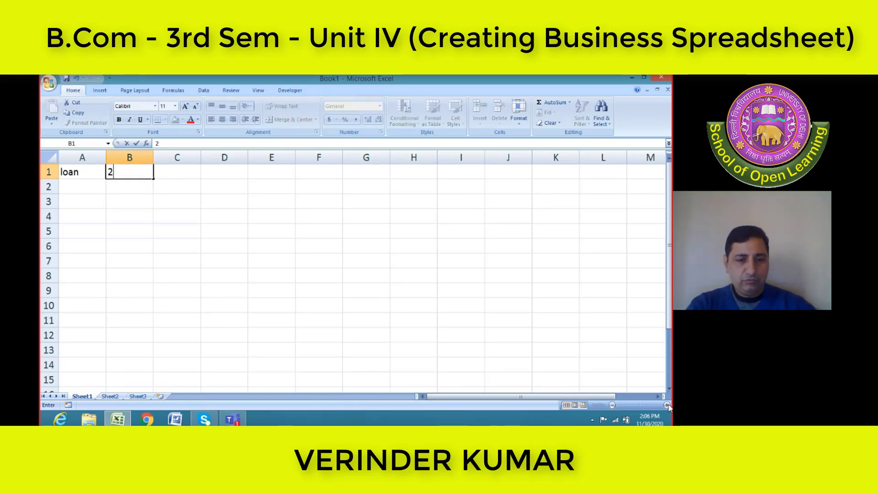
type("4,000")
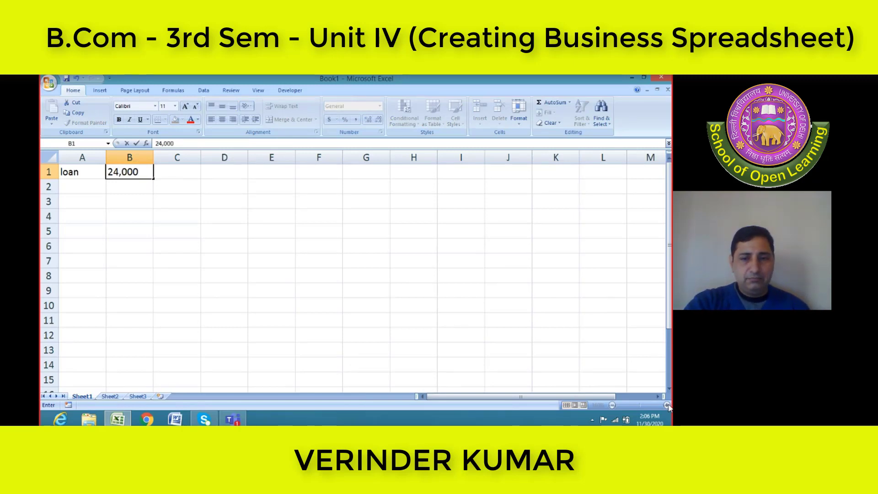
key("BackSpace")
type(",00")
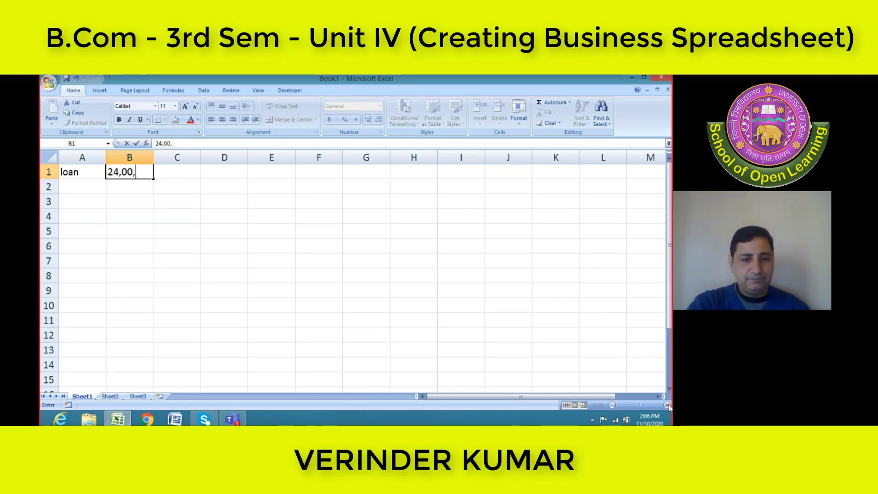
type("00")
key("Return")
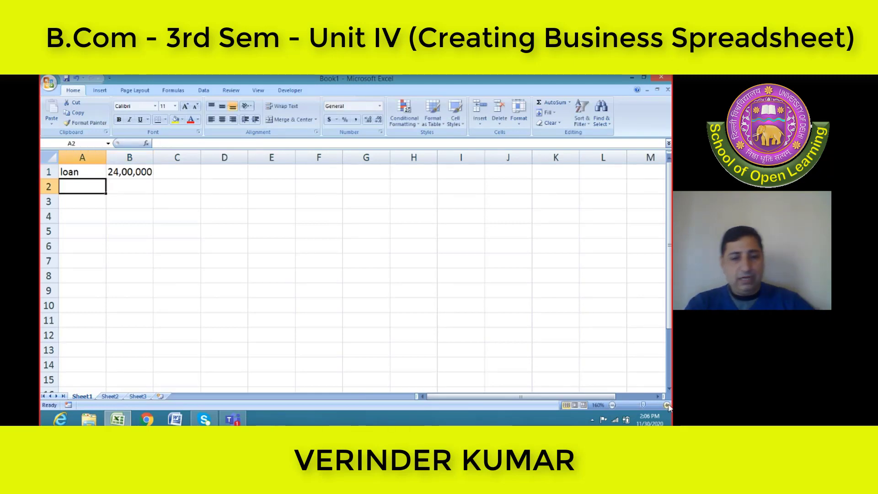
Enter the label "rate of interest" in A2 and auto-fit column A to its text
type("rate")
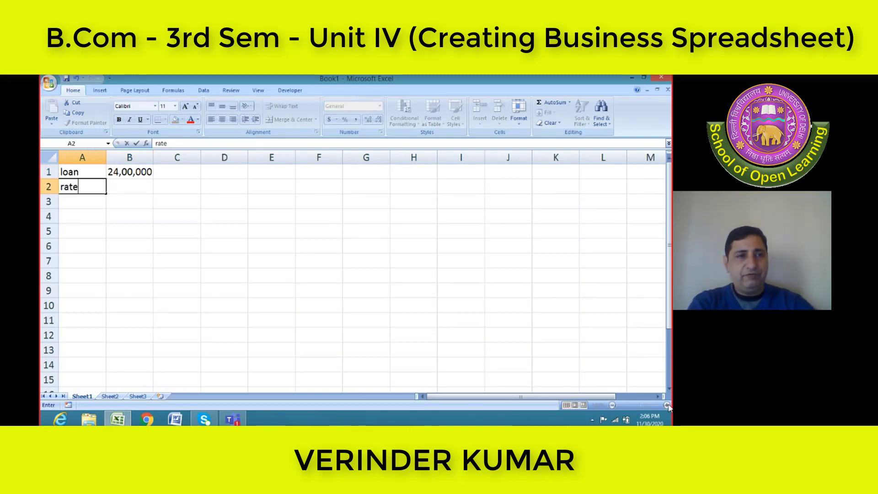
type(" of interest")
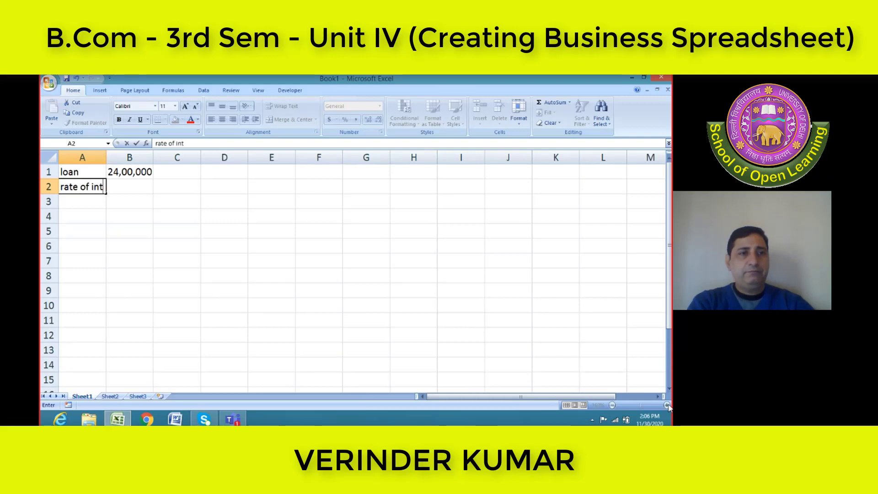
key("Return")
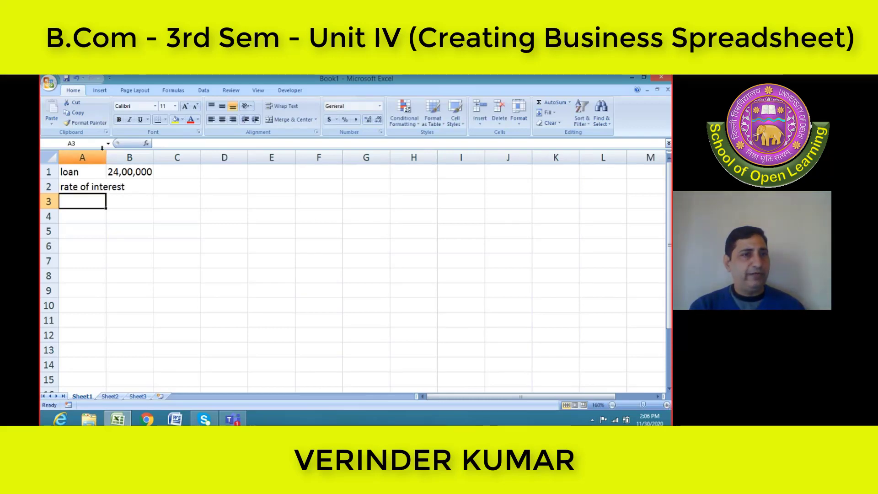
double_click(106, 157)
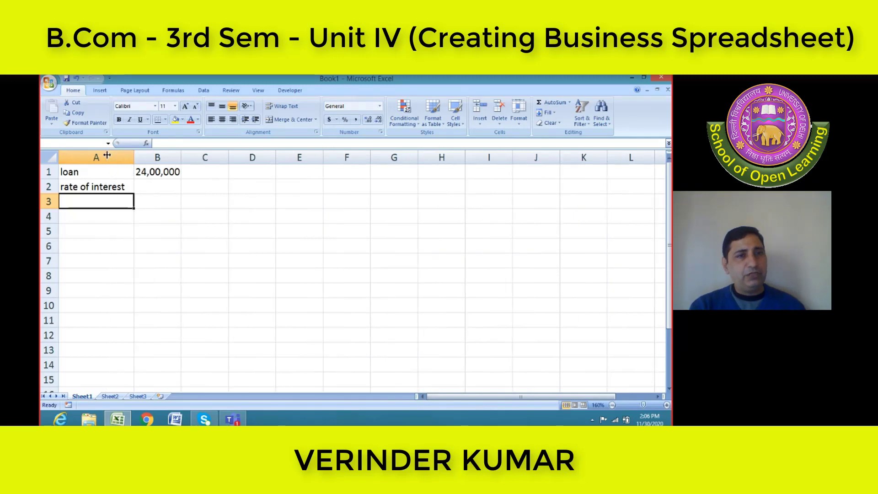
Enter the interest rate 24% in B2
left_click(161, 183)
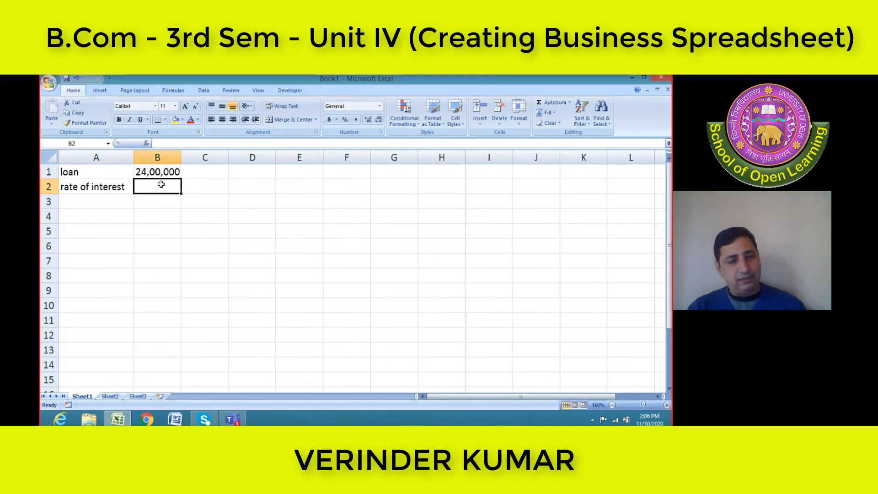
type("24")
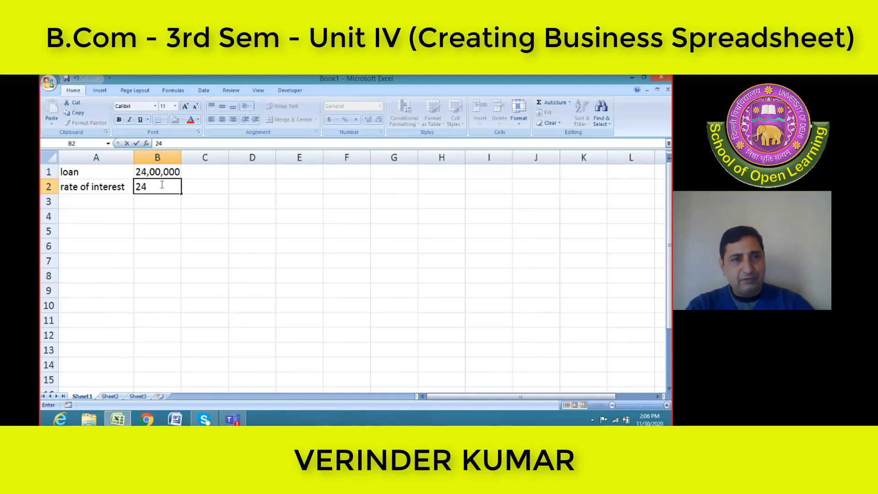
type("%")
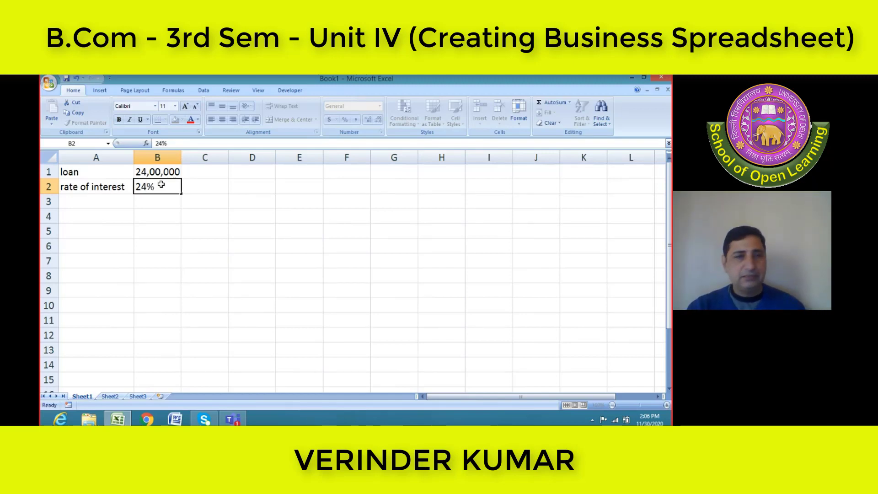
key("Return")
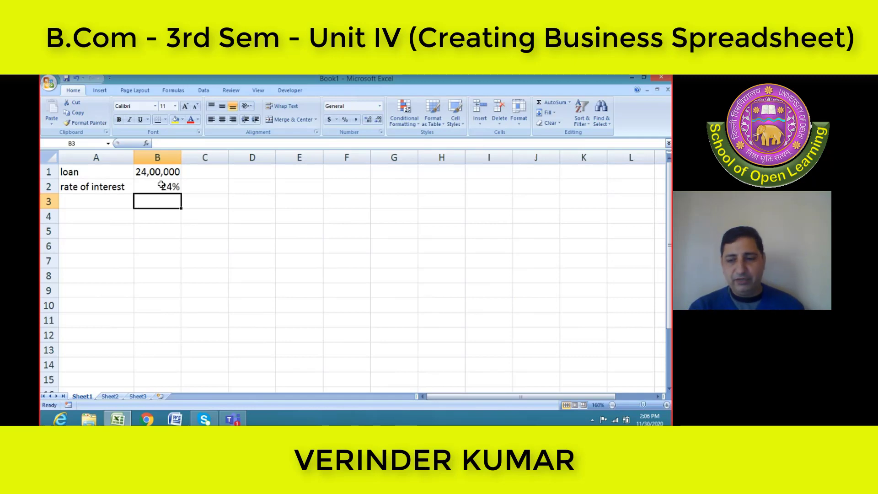
Add the loan period in row 3: "Time of loan" in A3, 24 in B3 and "years" in C3
key("Left")
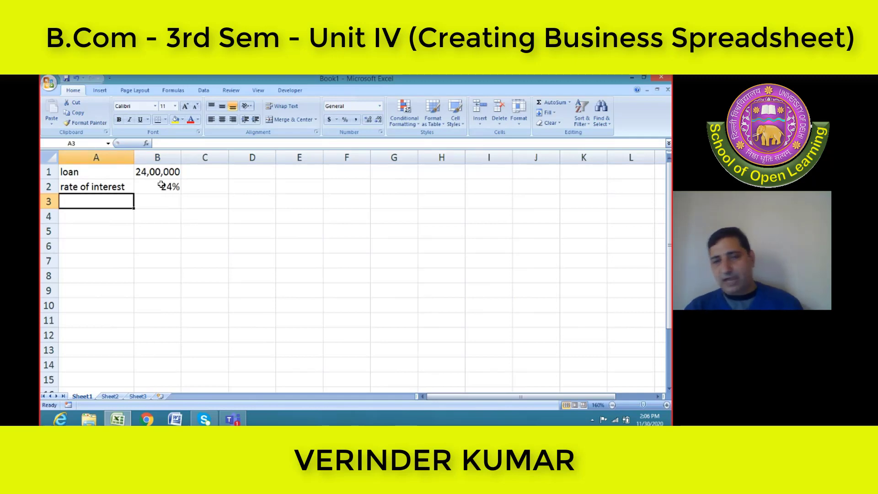
type("T")
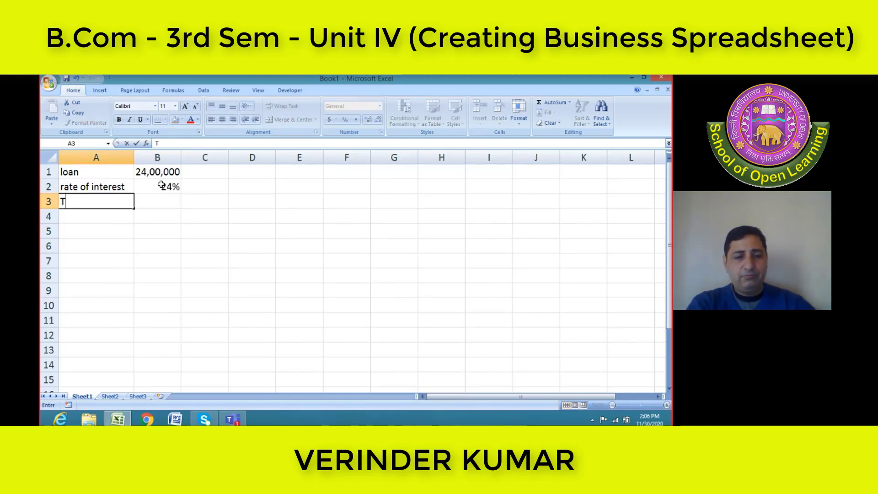
type("ime of")
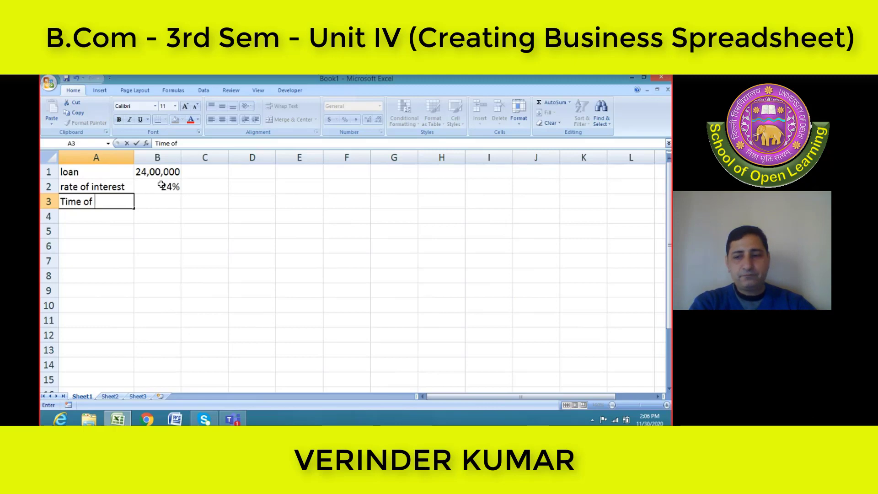
type(" loan")
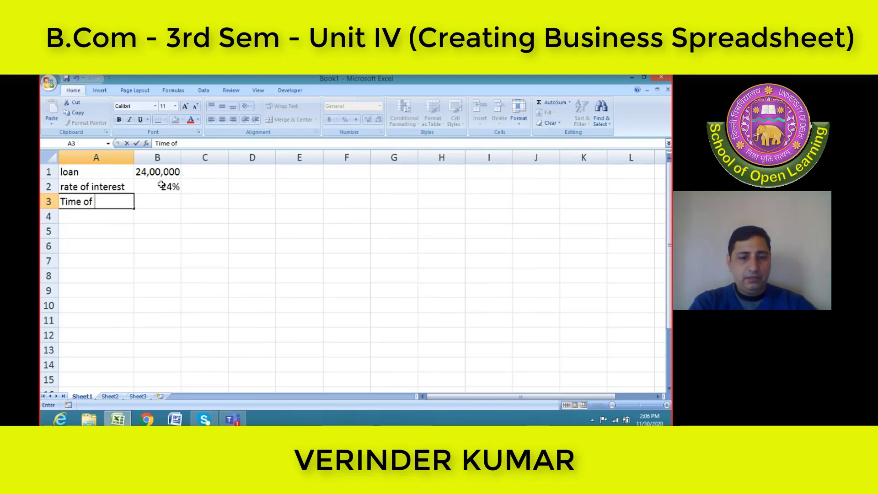
key("Tab")
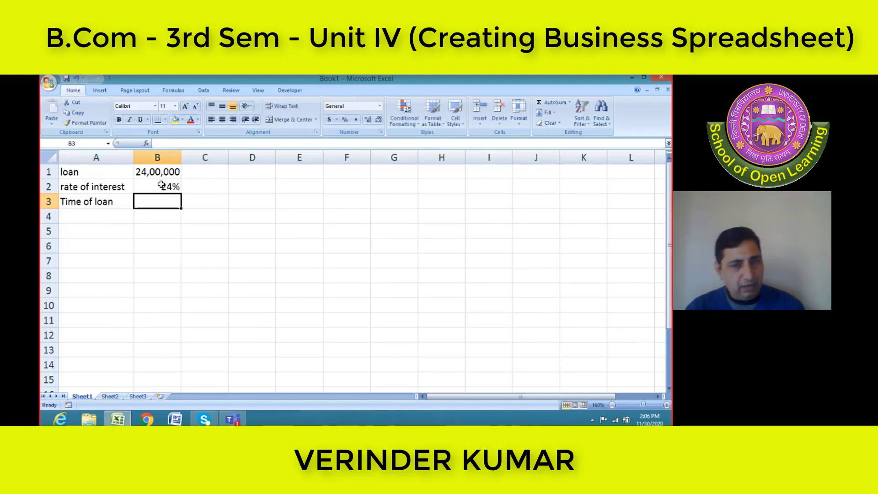
type("24")
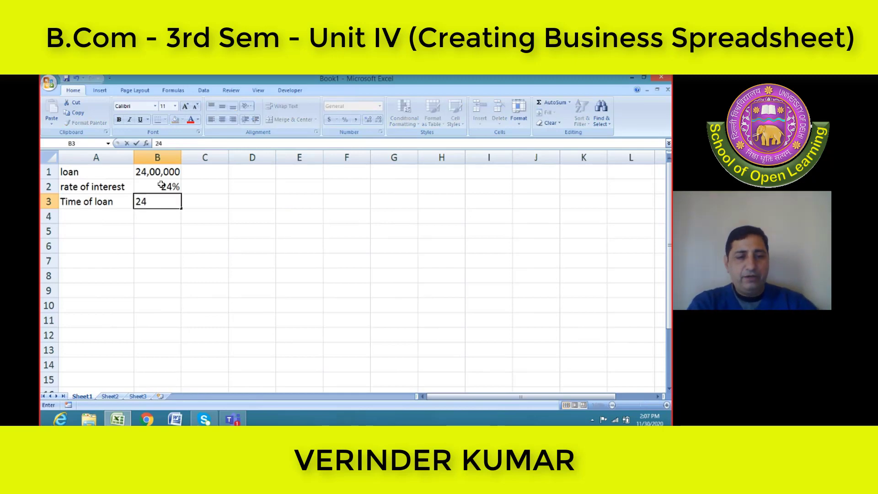
key("Tab")
type("years")
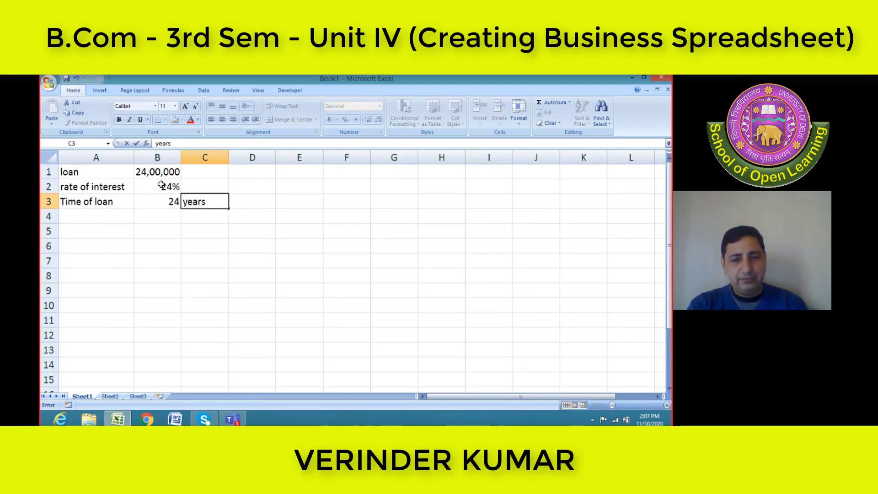
key("Return")
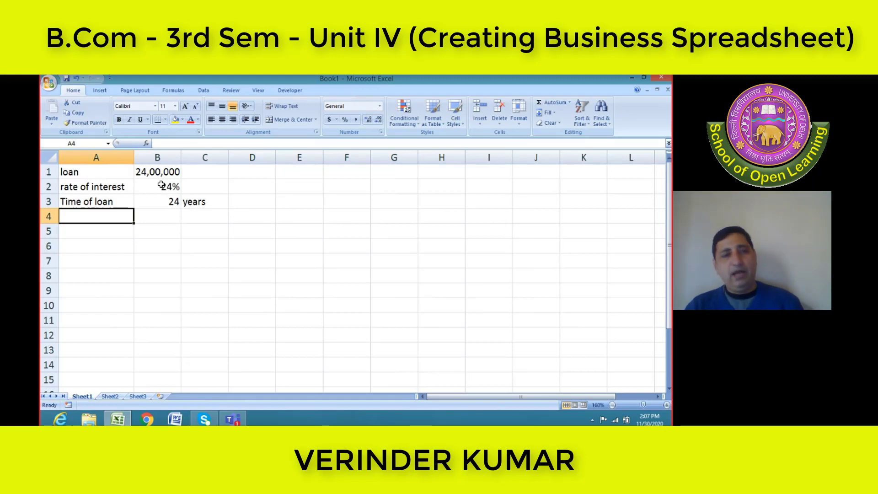
Enter the label "Installment" in A4, below the loan period
type("Inst")
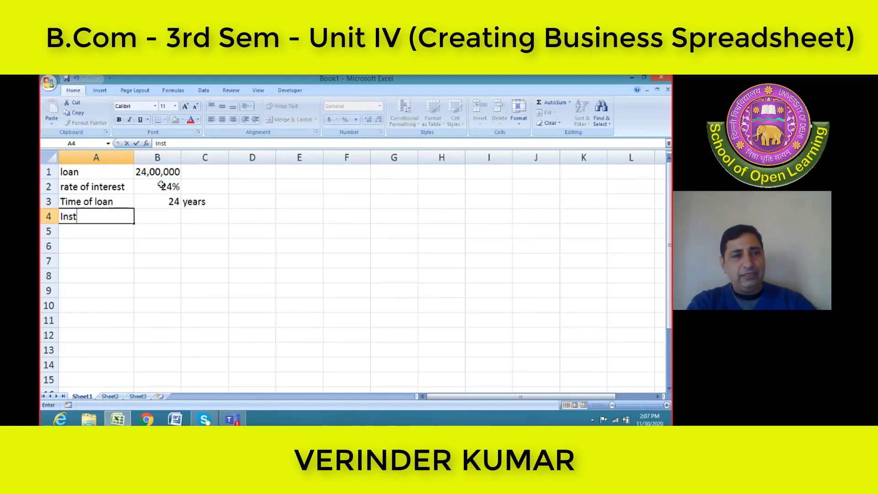
type("allment")
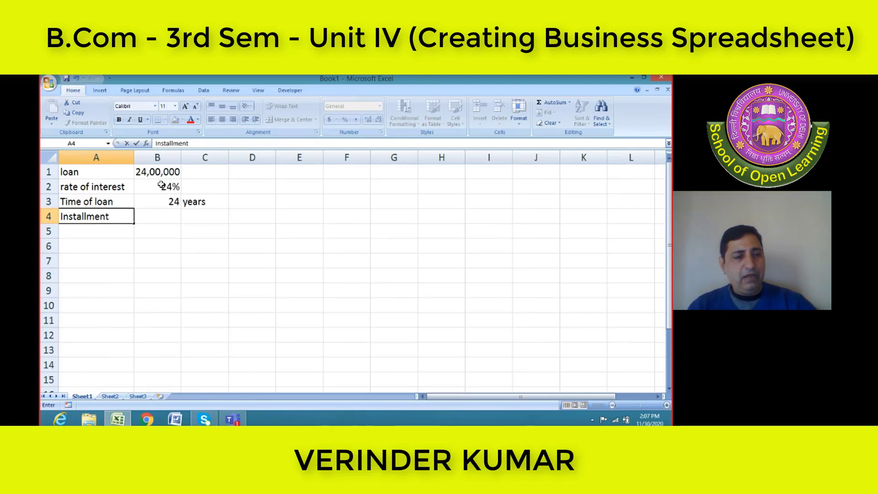
key("Tab")
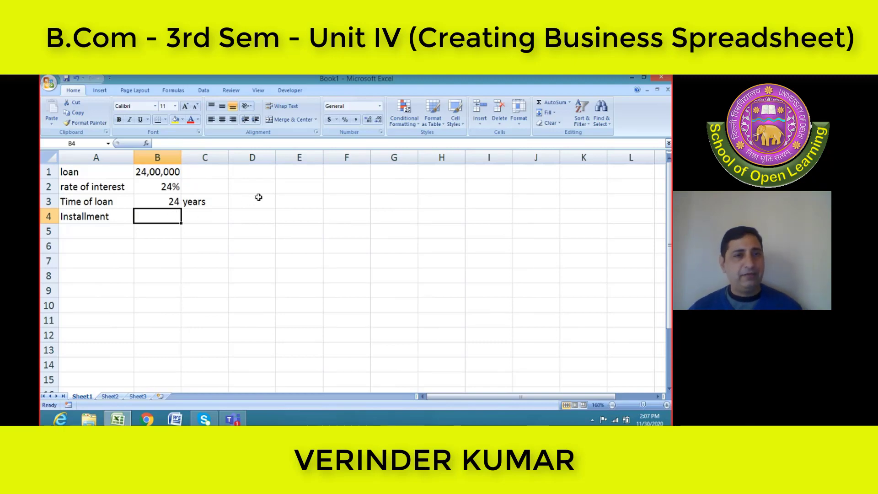
Enter "monthly" in D4 as the first installment frequency
left_click(266, 214)
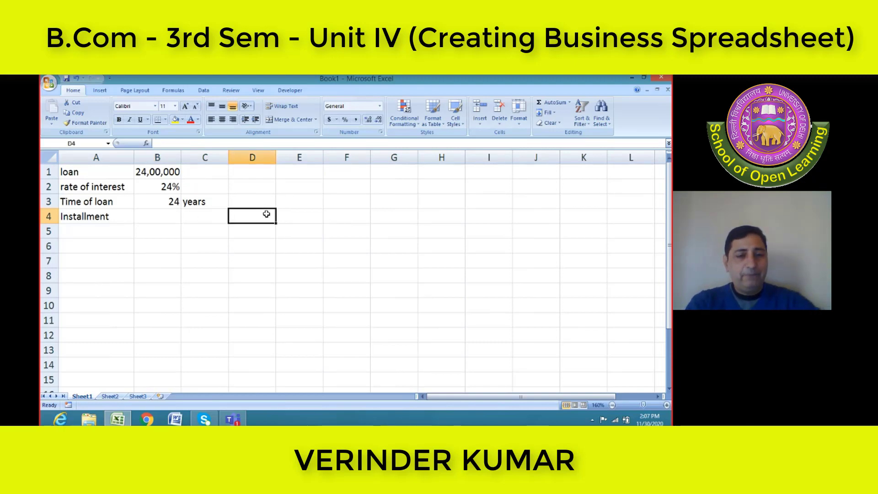
type("o")
key("BackSpace")
type("mon")
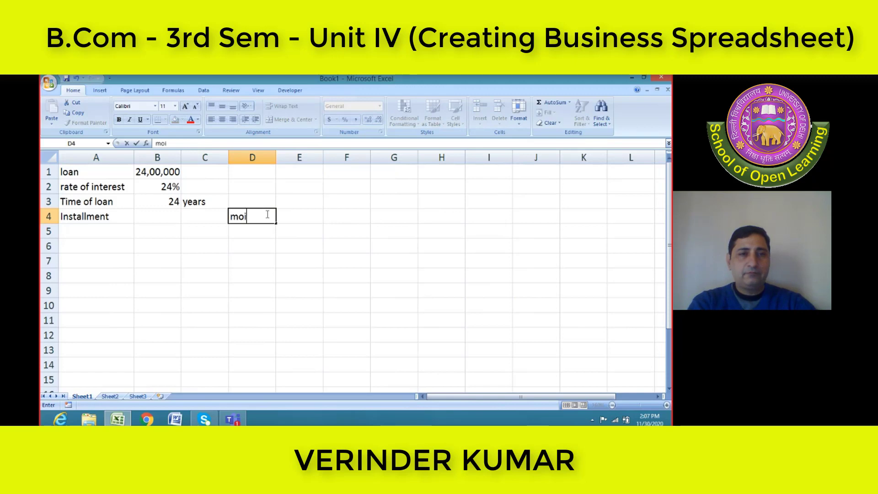
key("BackSpace")
type("nthly")
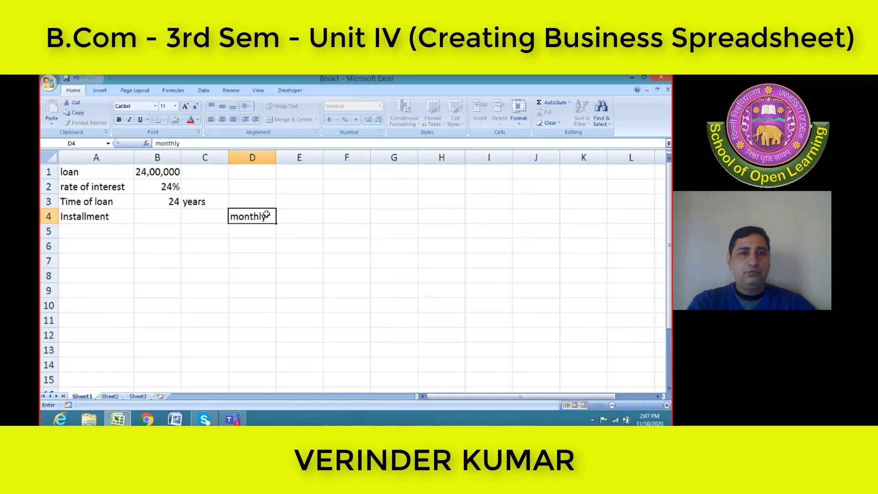
key("Tab")
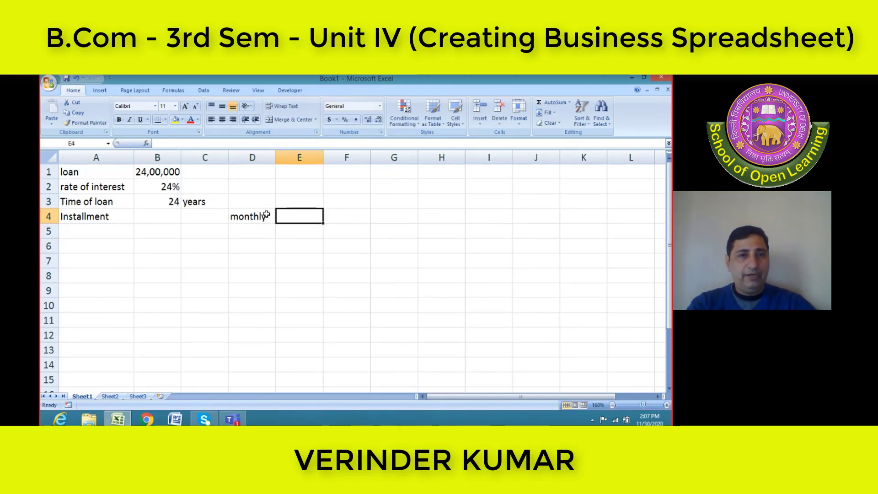
List the remaining installment frequencies below "monthly": "quarterly" in D5, "half yearly" in D6 and "Yearly" in D7
key("Return")
key("Left")
type("qu")
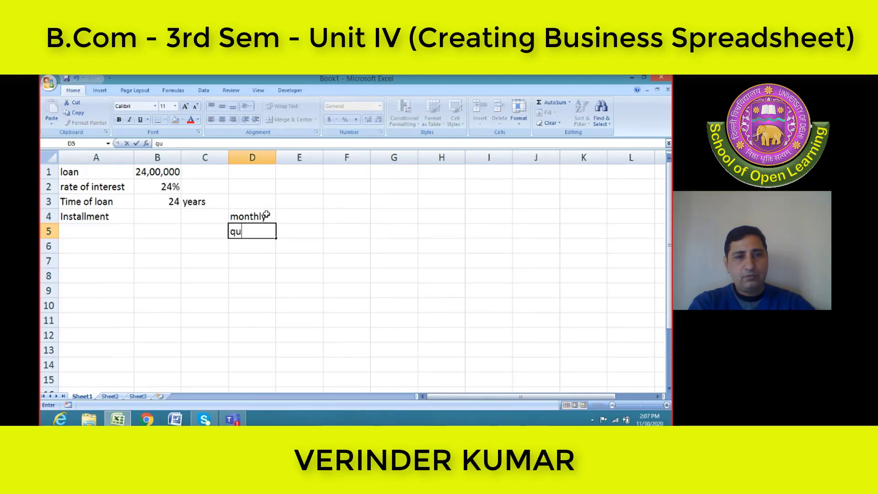
type("arter")
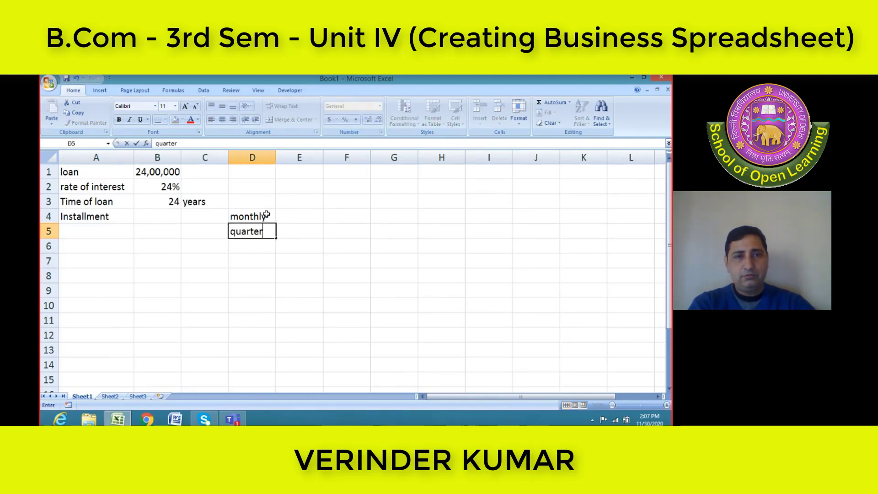
type("ly")
key("Return")
type("ha")
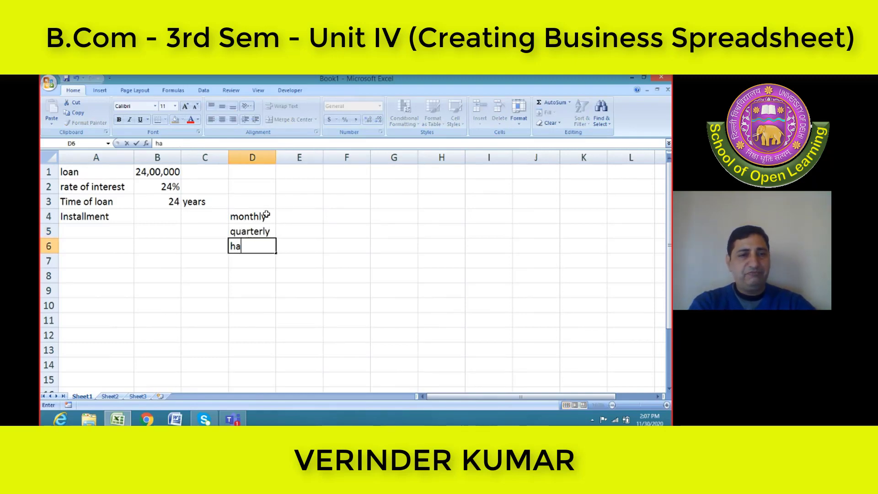
type("lf yearly")
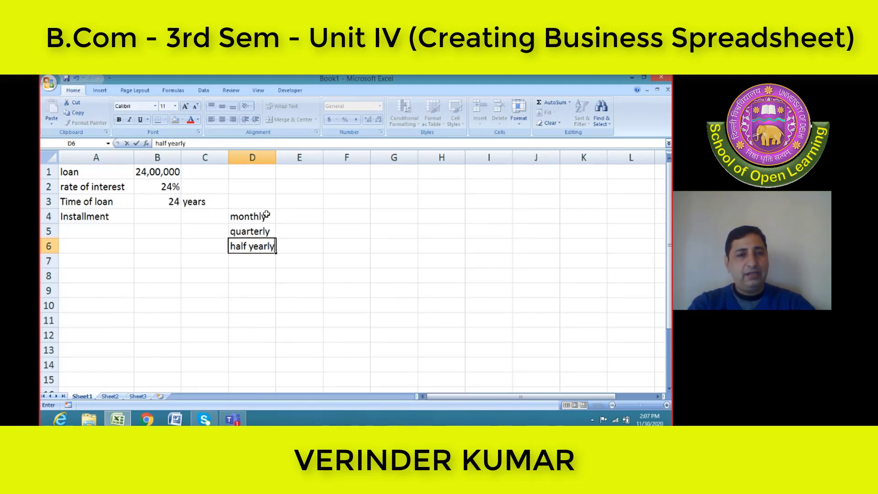
key("Return")
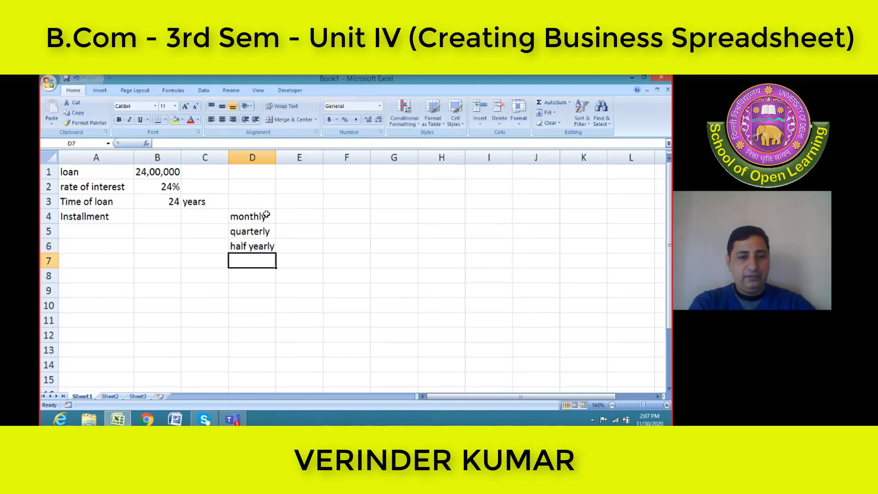
type("Yearly")
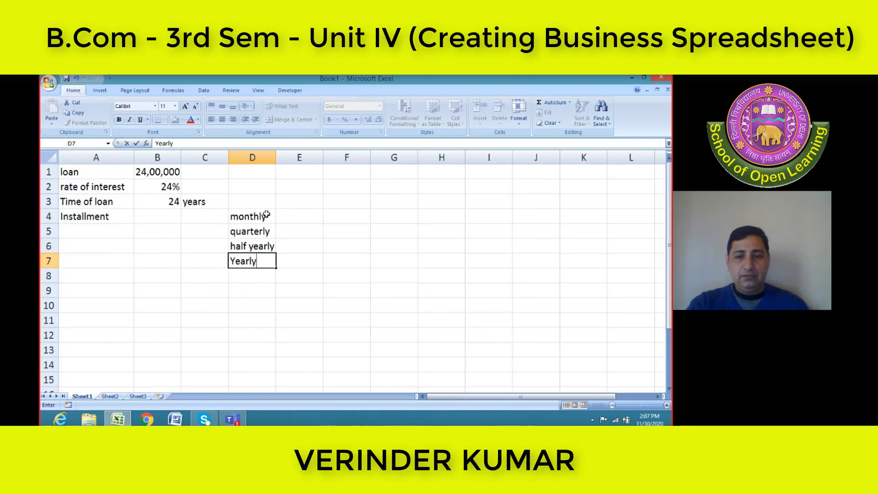
key("Return")
Enter the number of payments per year beside the frequencies: 12 in E4, 4 in E5, 2 in E6 and 1 in E7
left_click(285, 219)
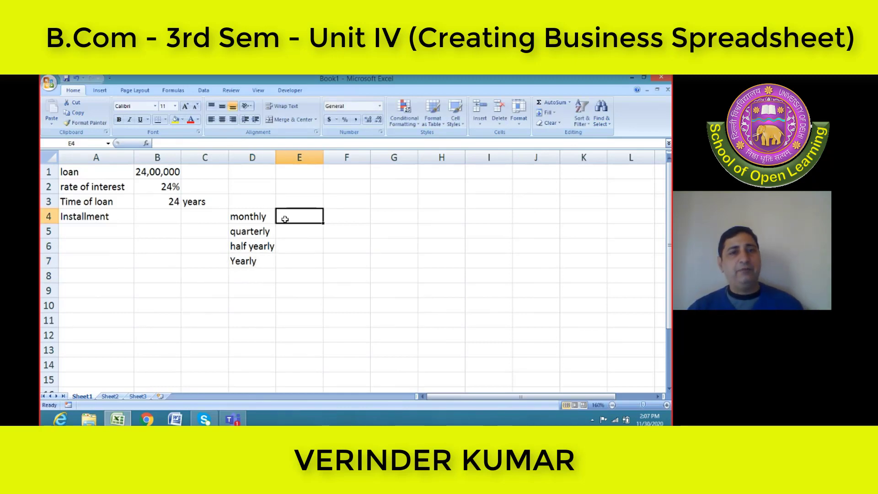
type("12")
left_click(294, 229)
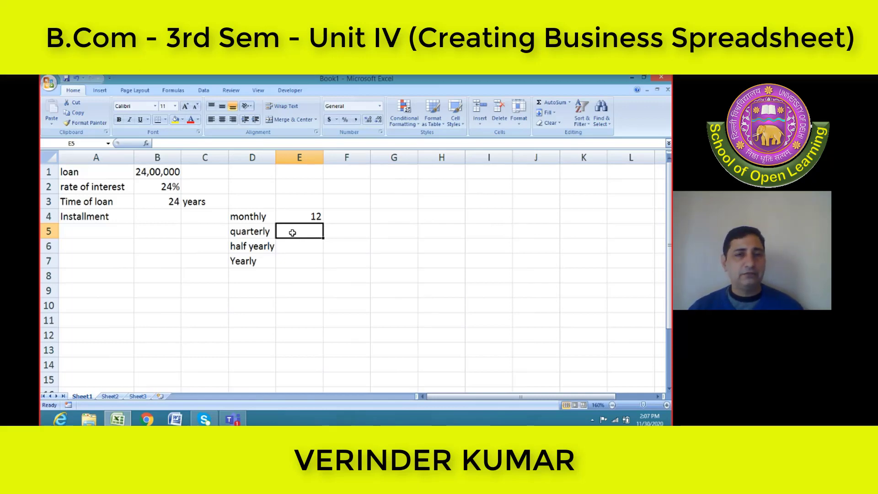
type("4")
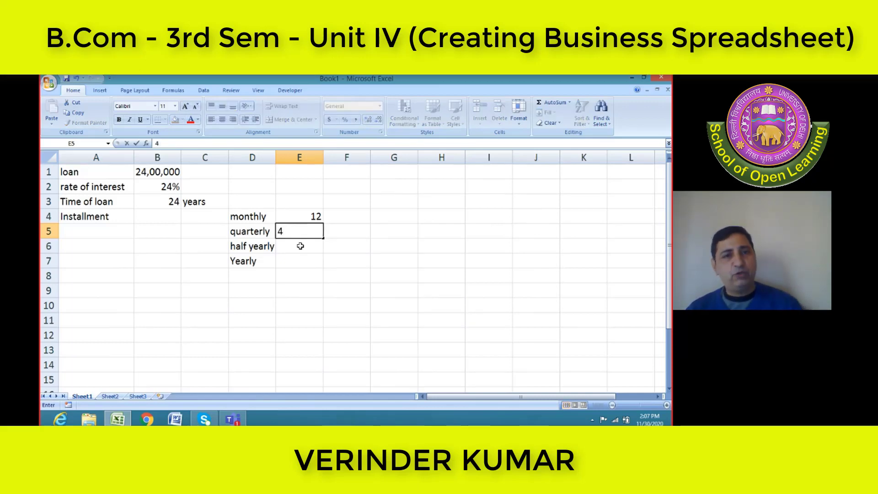
left_click(300, 246)
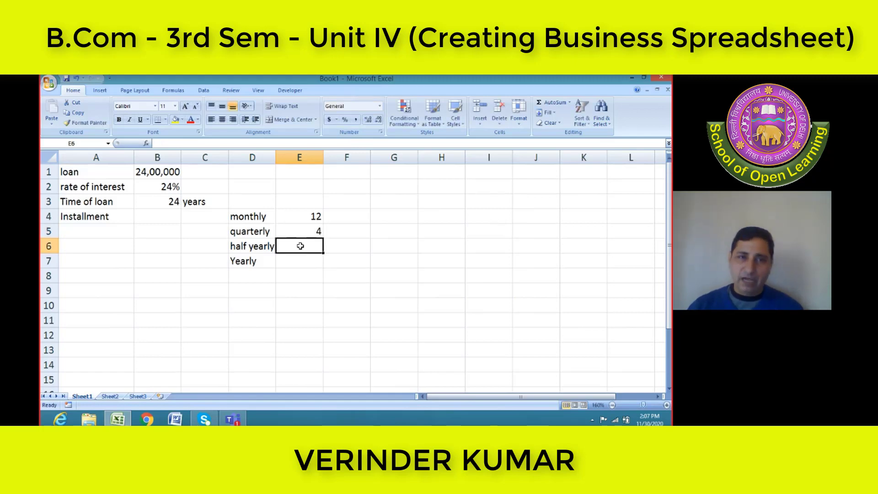
type("2")
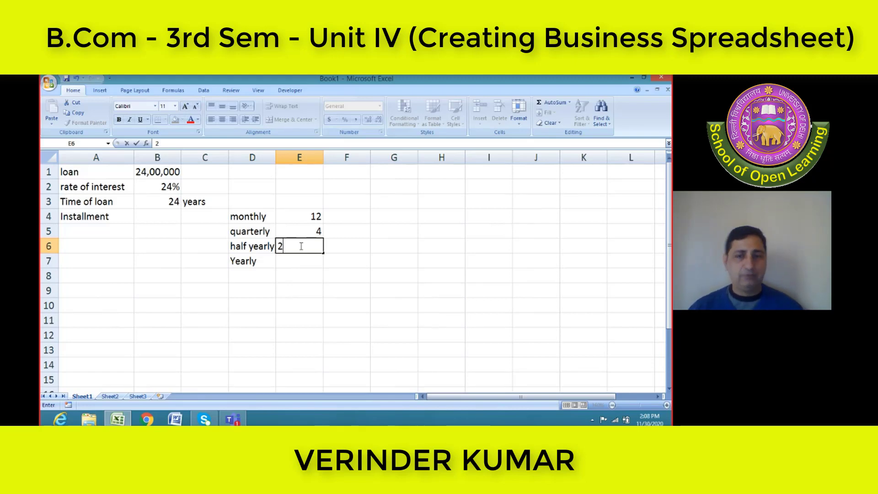
key("Return")
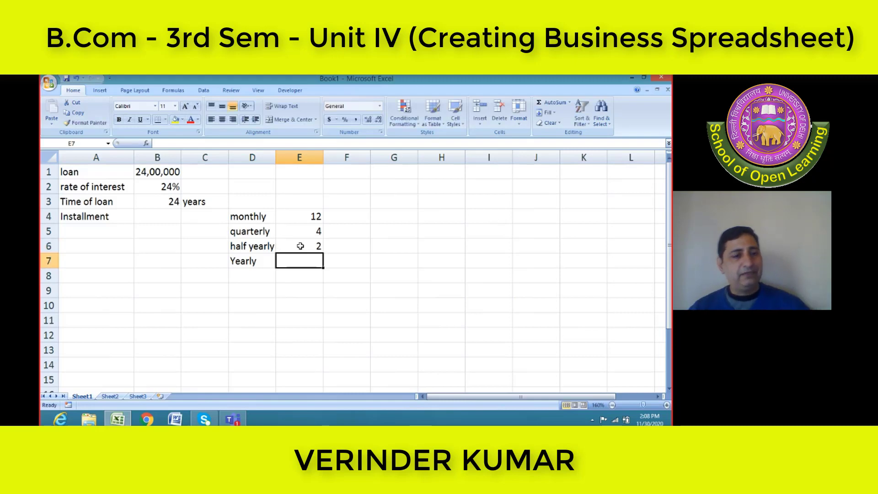
type("1")
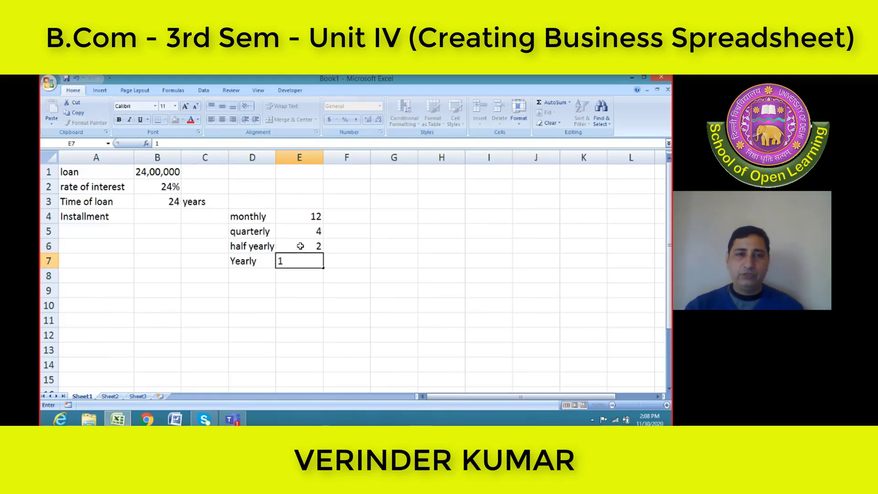
key("Return")
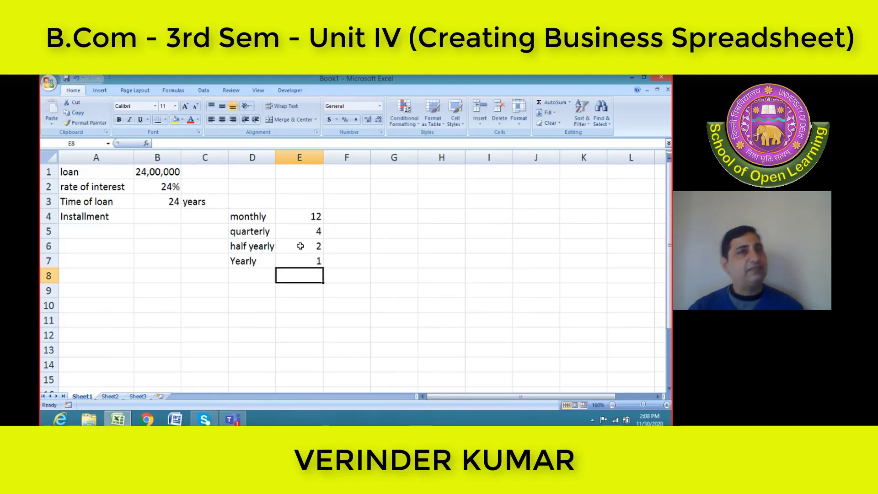
Enter the heading "insatallment" in H4, to the side of the frequency table
left_click(172, 214)
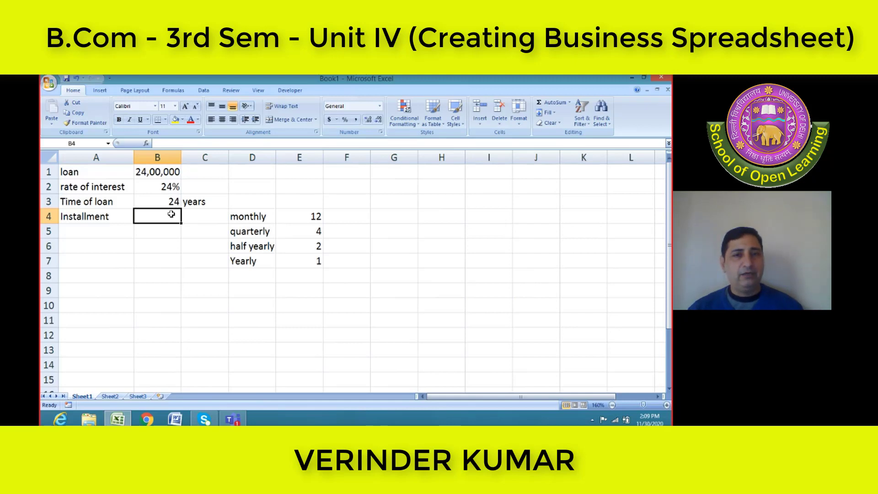
left_click(437, 217)
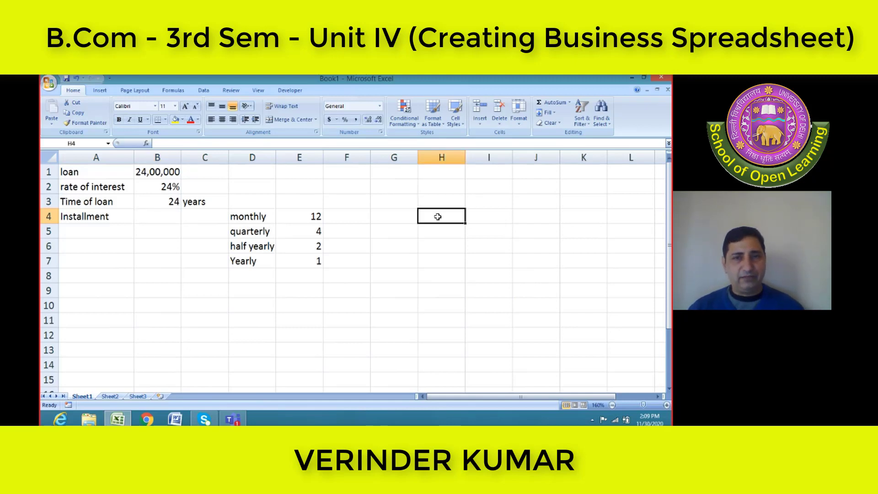
type("in")
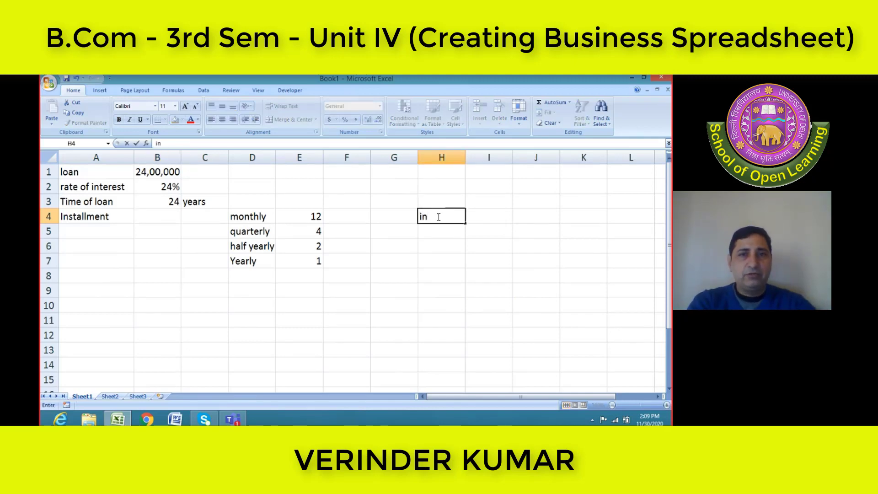
type("sat")
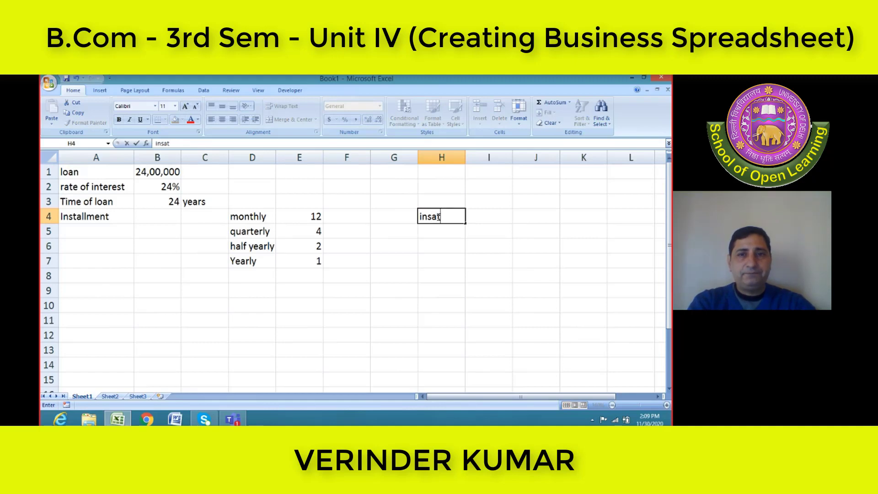
type("allment")
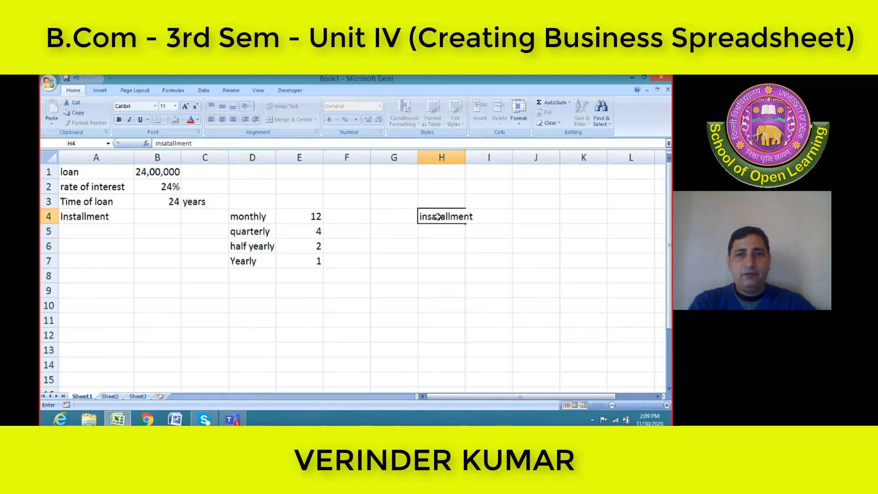
key("Return")
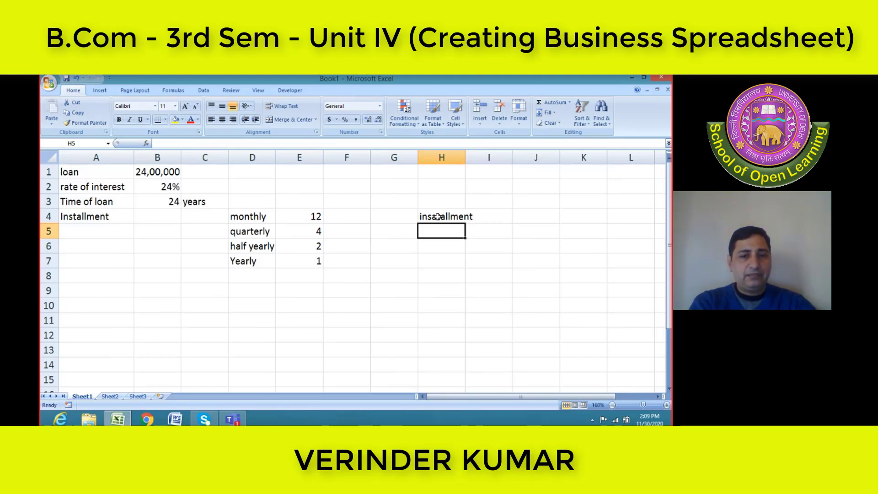
Enter the two installment components under the heading: "interest" in H5 and "prin" in I5
type("inter")
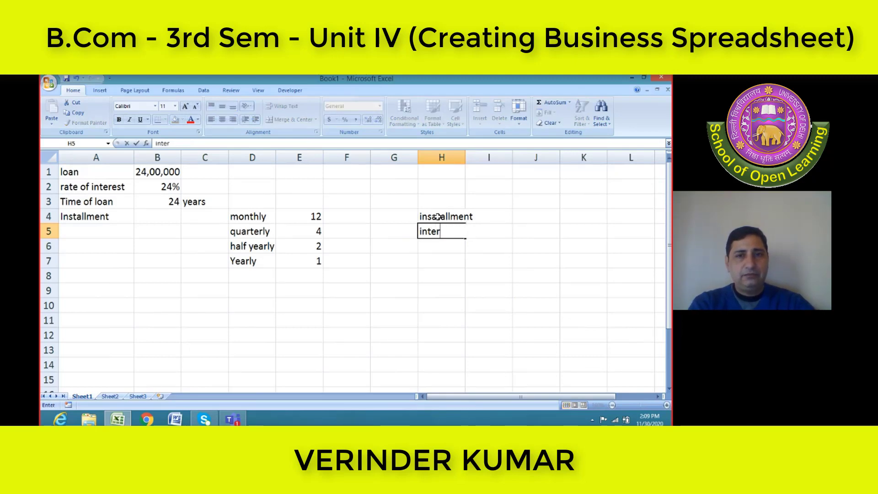
key("BackSpace")
key("BackSpace")
type("erest")
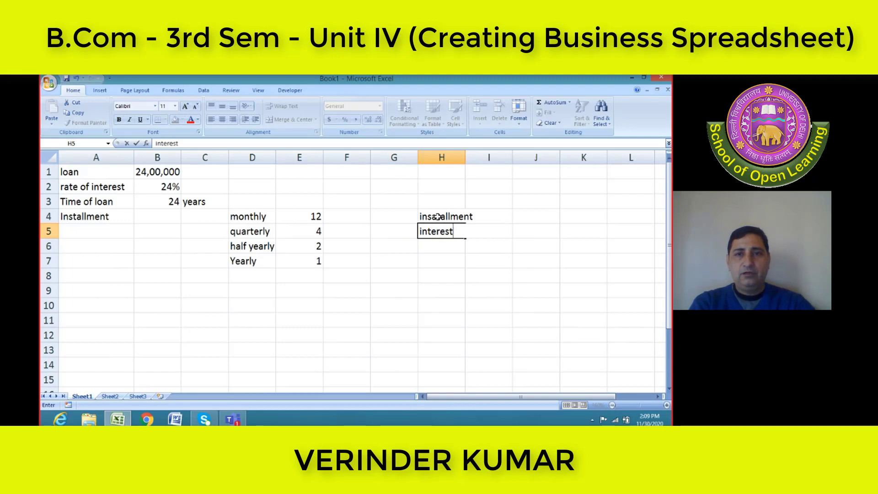
key("Tab")
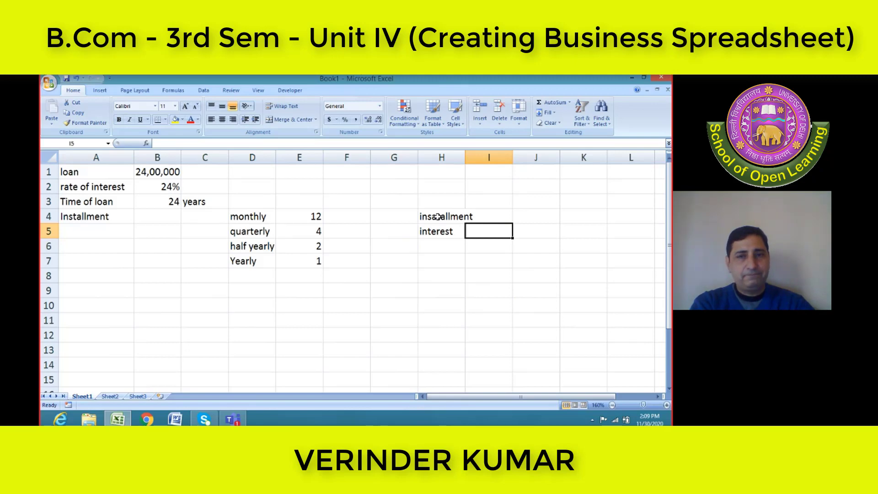
type("prin")
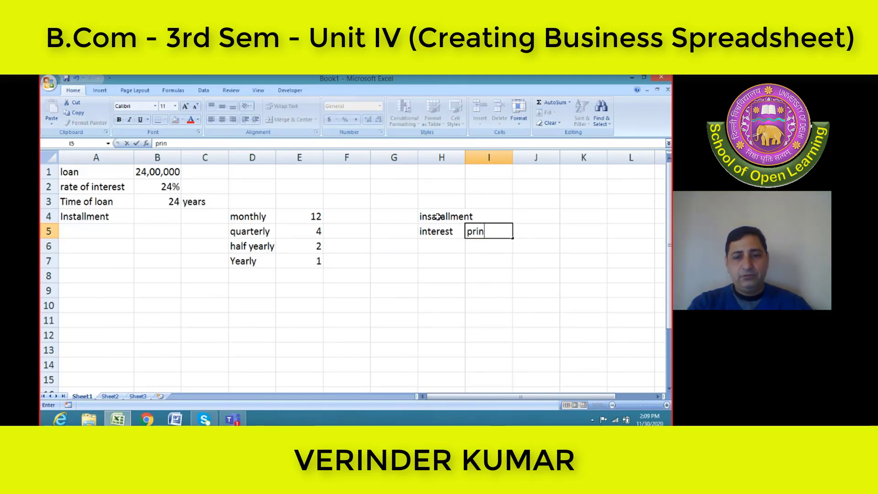
key("Return")
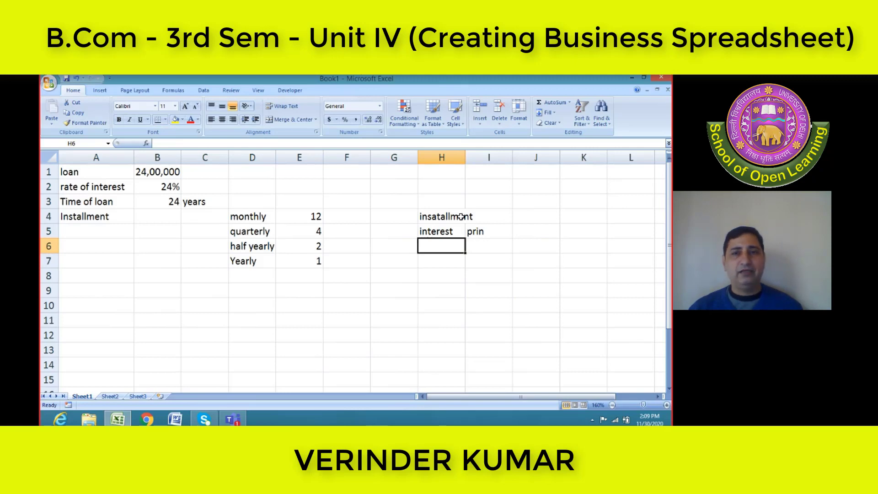
Merge and center the "insatallment" heading across H4:I4, above its two components
left_click_drag(461, 216, 476, 216)
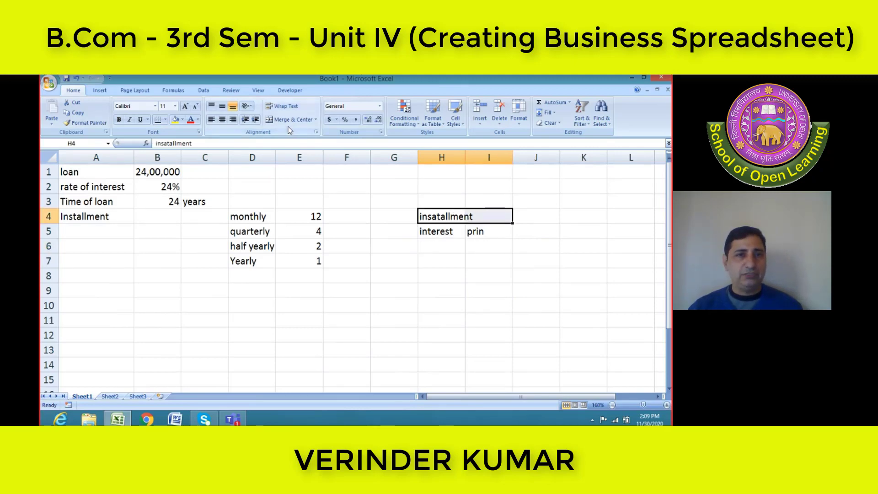
left_click(304, 120)
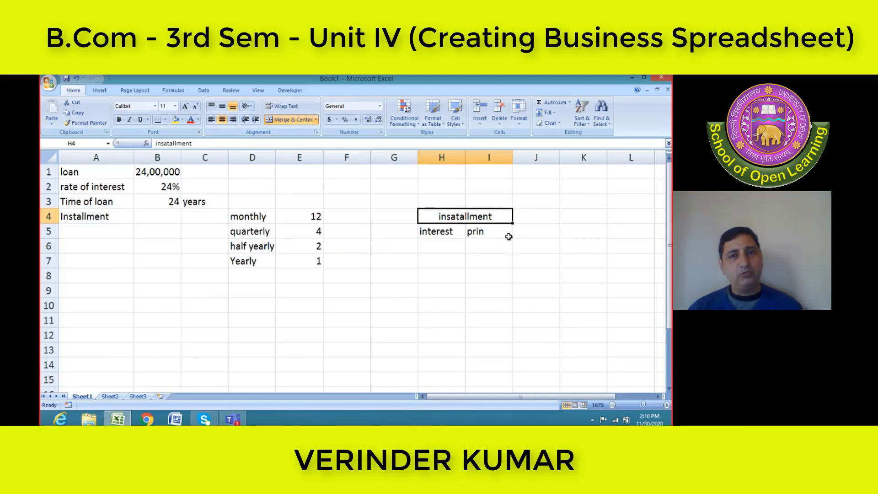
left_click(446, 234)
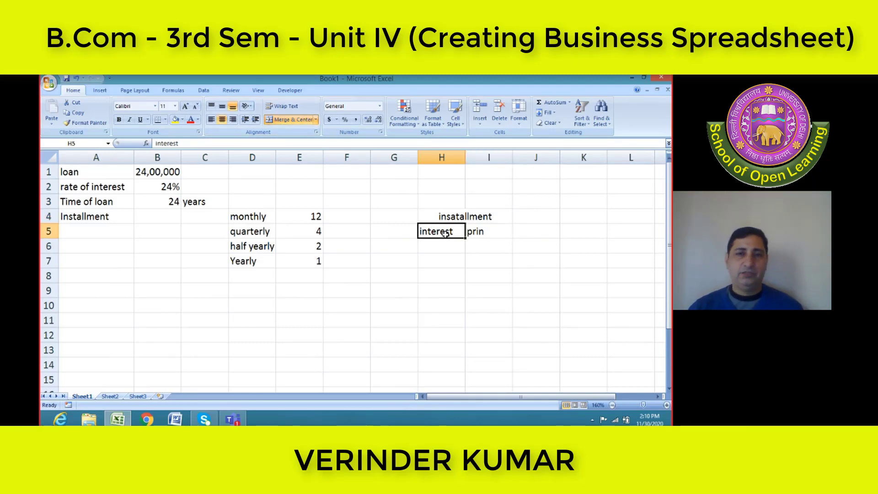
left_click(478, 237)
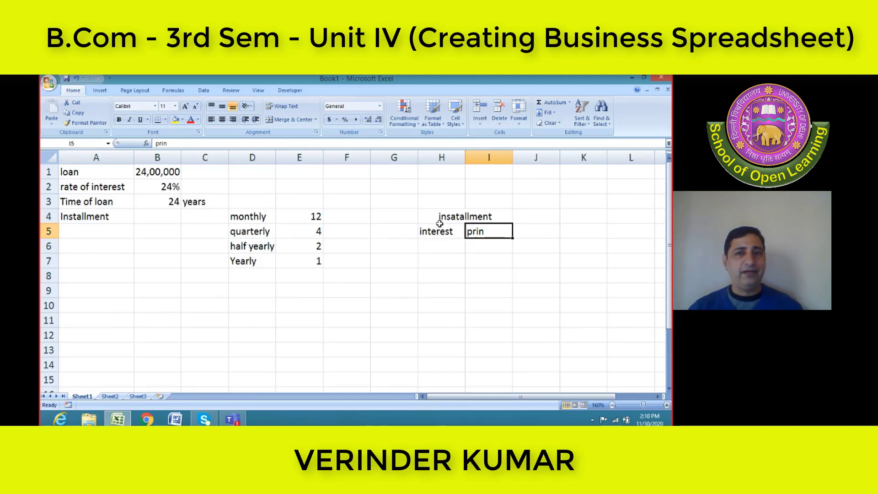
Apply outside borders around H3:I5 to frame the installment breakdown
left_click_drag(425, 206, 454, 231)
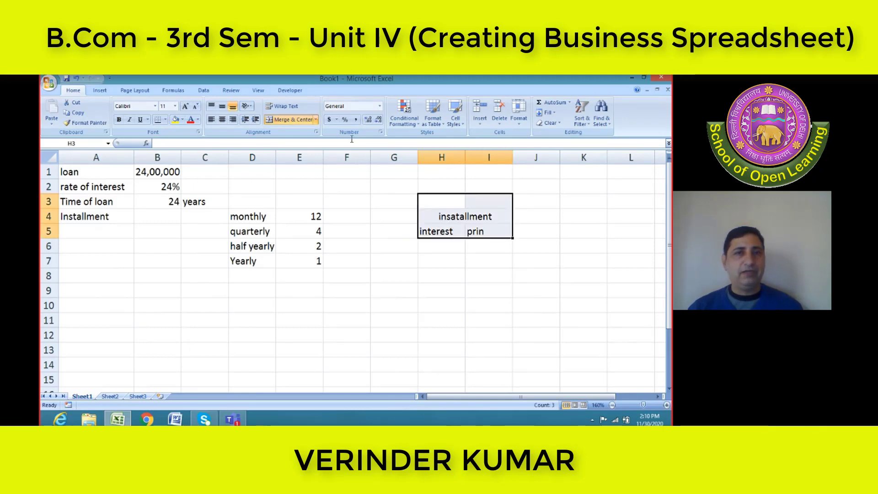
left_click(165, 119)
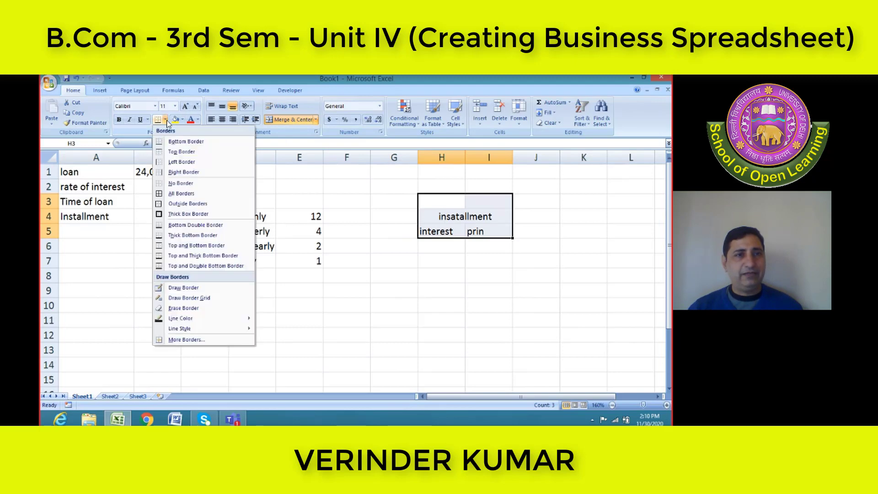
left_click(197, 202)
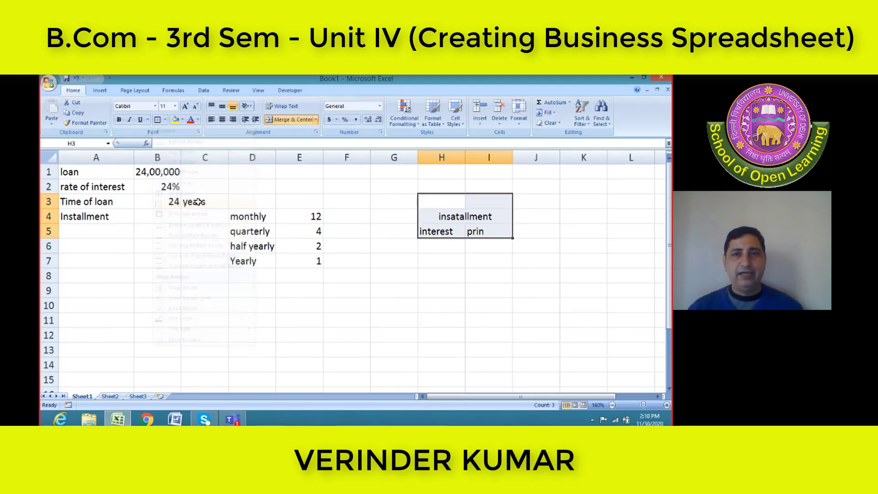
left_click(440, 275)
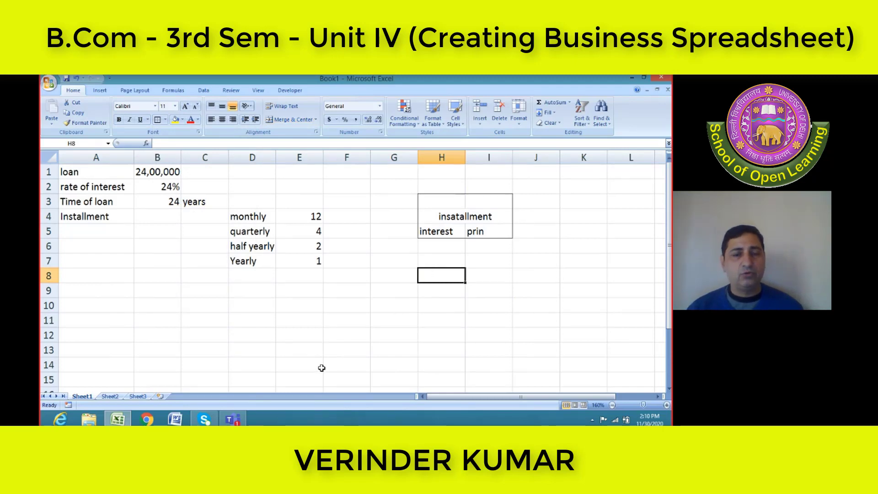
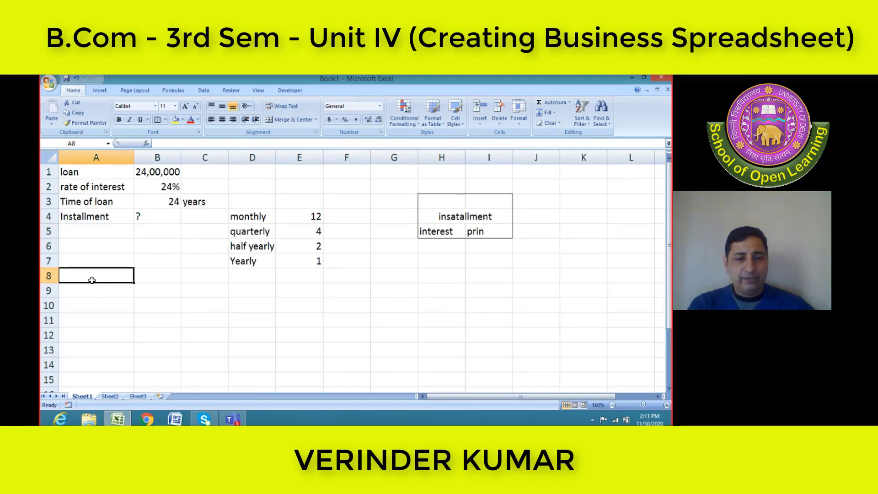
Enter the heading "s.no" in A8, below the loan details
type("o")
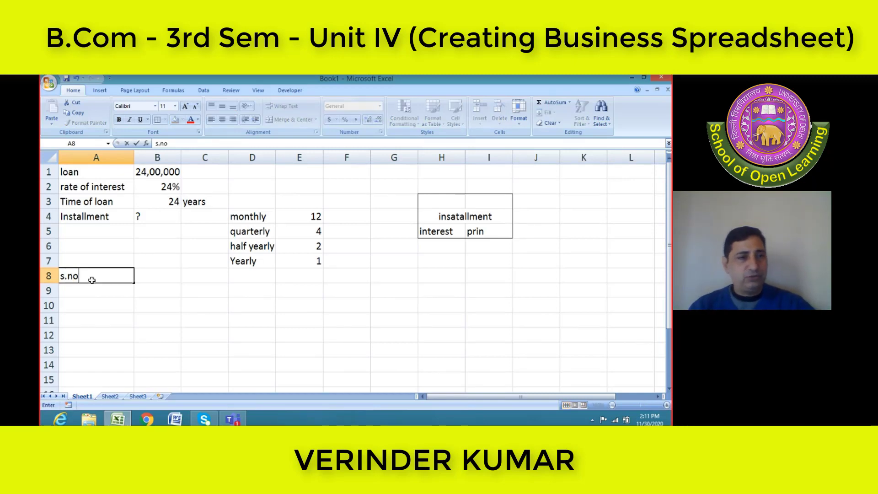
key("Tab")
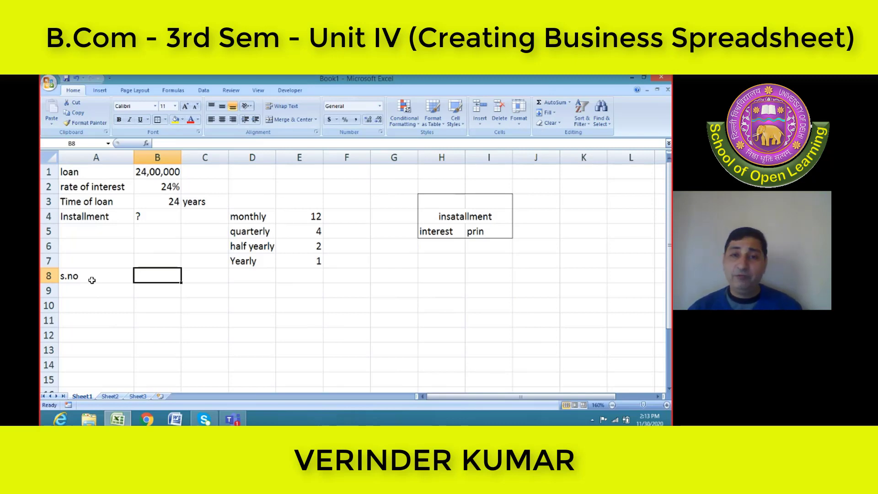
Right-align the "prin" label in I5 under the "insatallment" heading
left_click(455, 246)
left_click(475, 215)
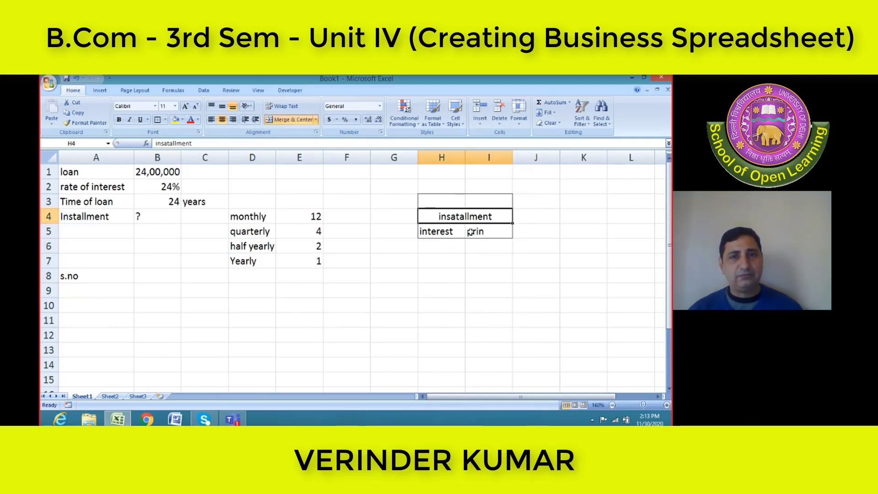
left_click(470, 231)
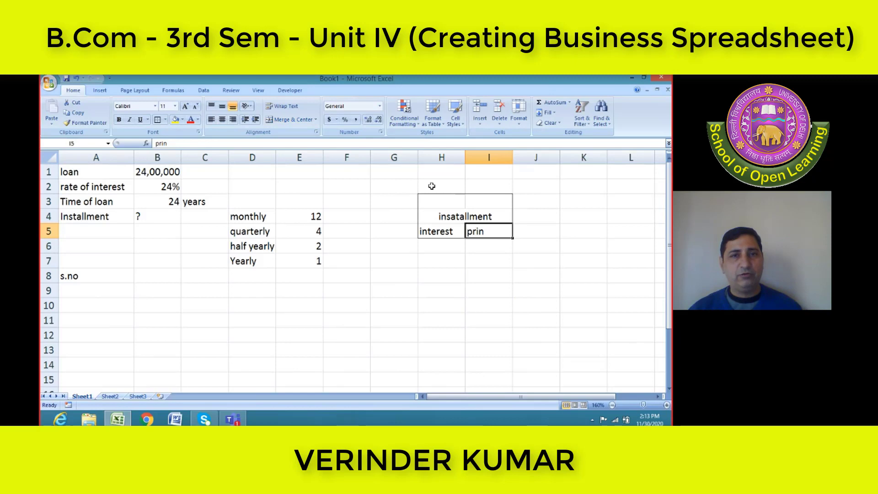
left_click(232, 119)
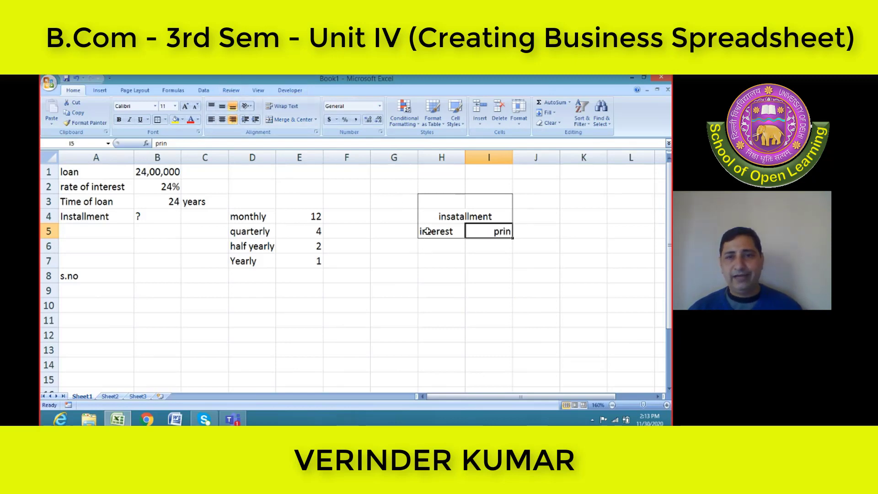
left_click(426, 232)
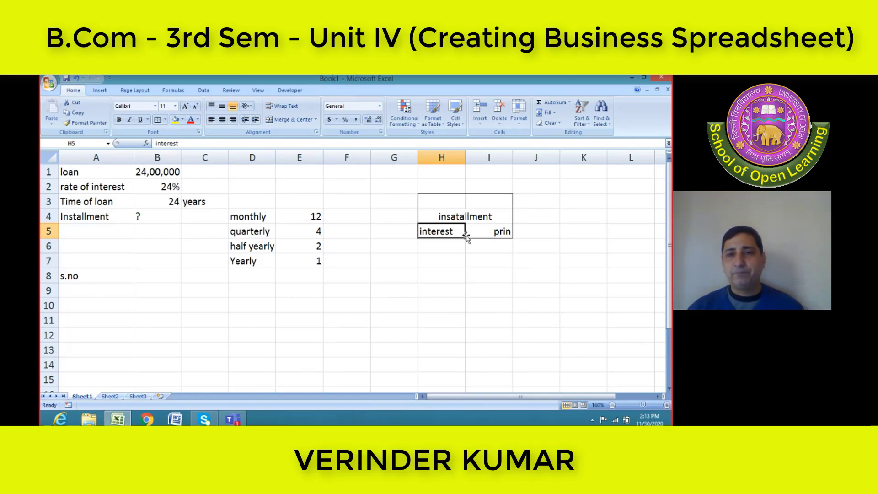
left_click(455, 247)
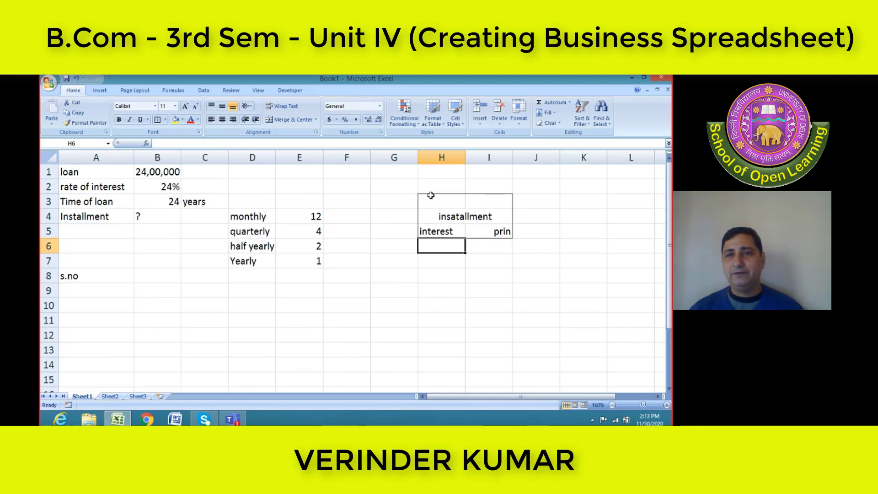
Apply outside borders around H3:I7 and widen columns H and I slightly
left_click_drag(430, 196, 435, 259)
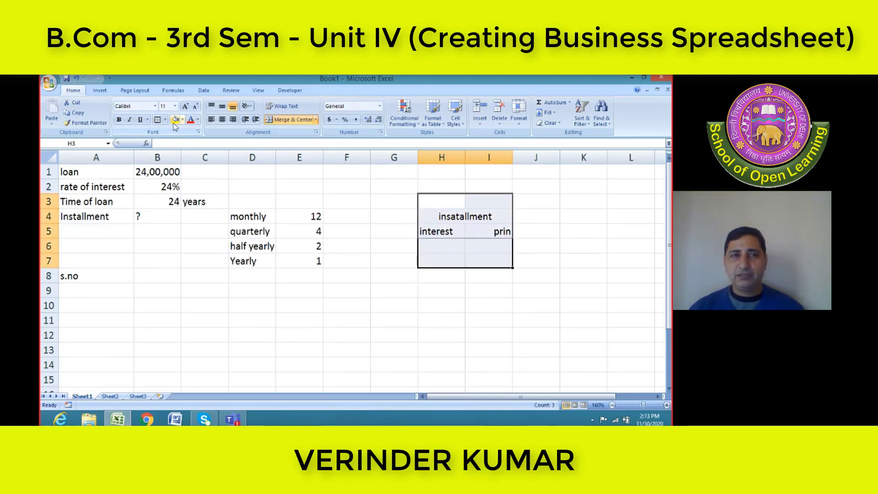
left_click(157, 121)
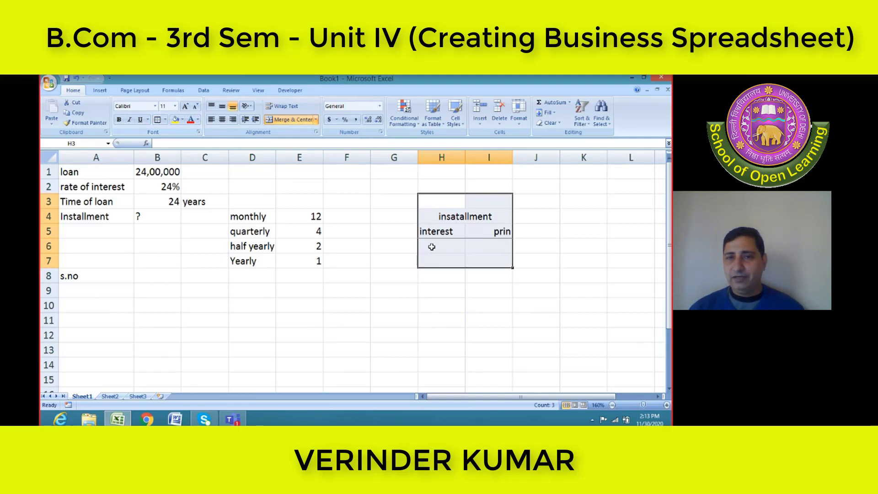
left_click(430, 245)
left_click_drag(465, 157, 533, 154)
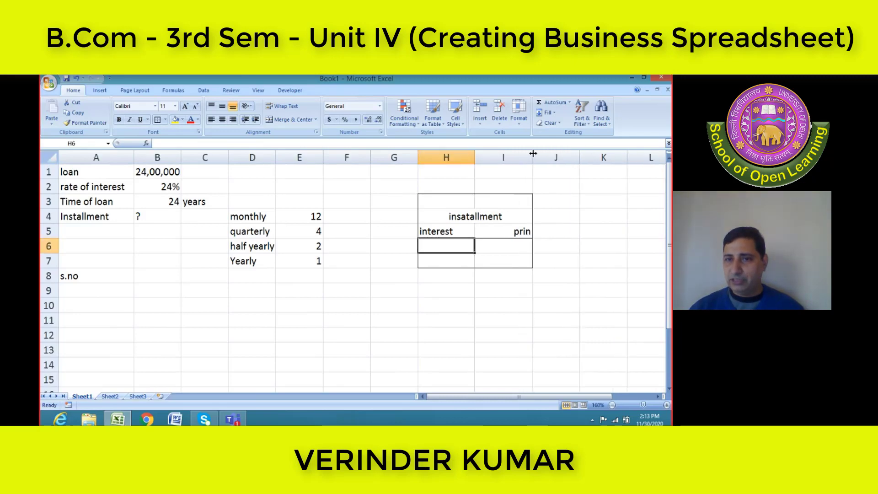
left_click(518, 243)
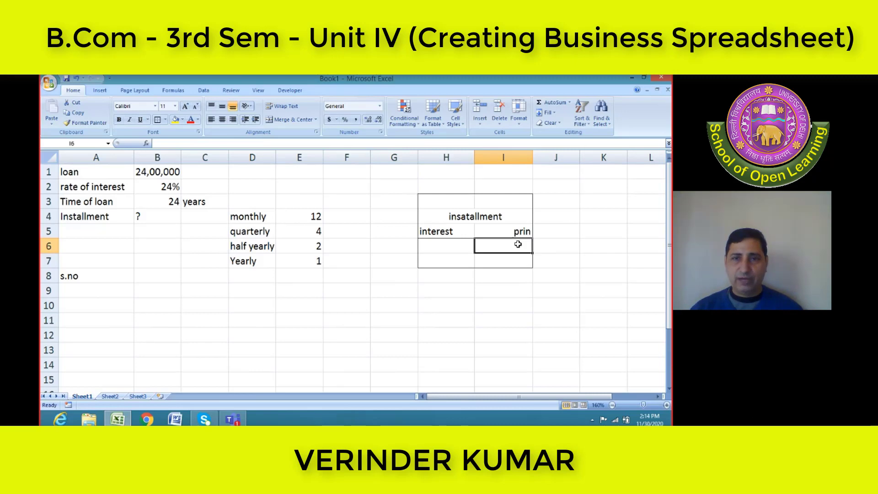
left_click(448, 244)
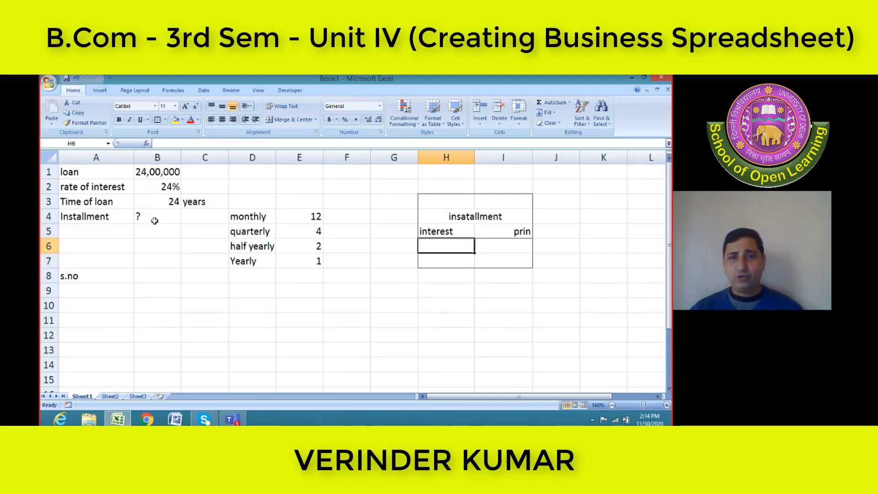
left_click(155, 221)
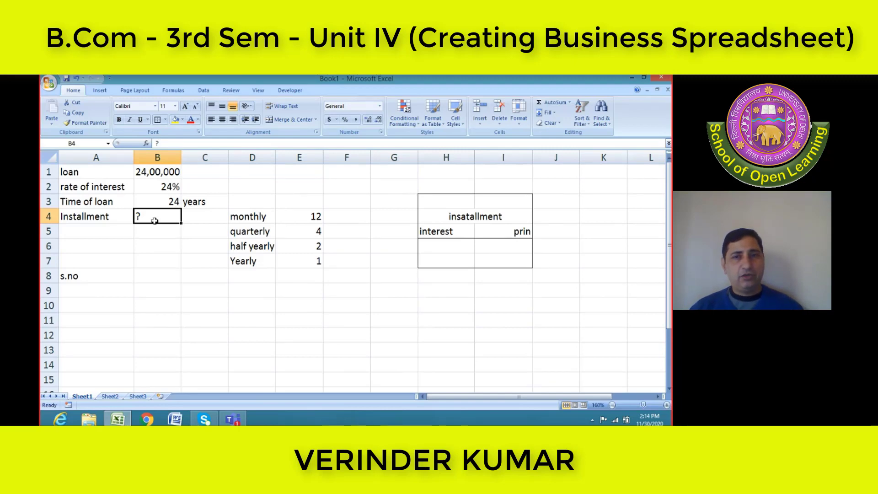
left_click(473, 218)
left_click(453, 234)
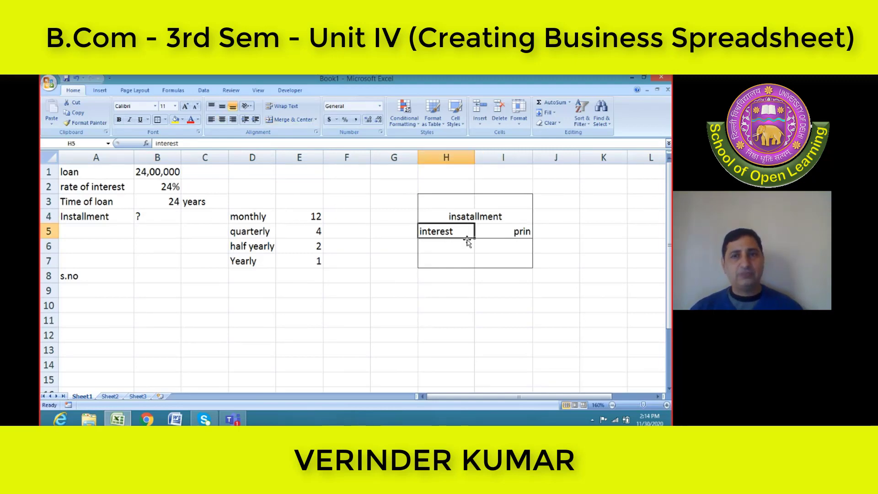
left_click(517, 233)
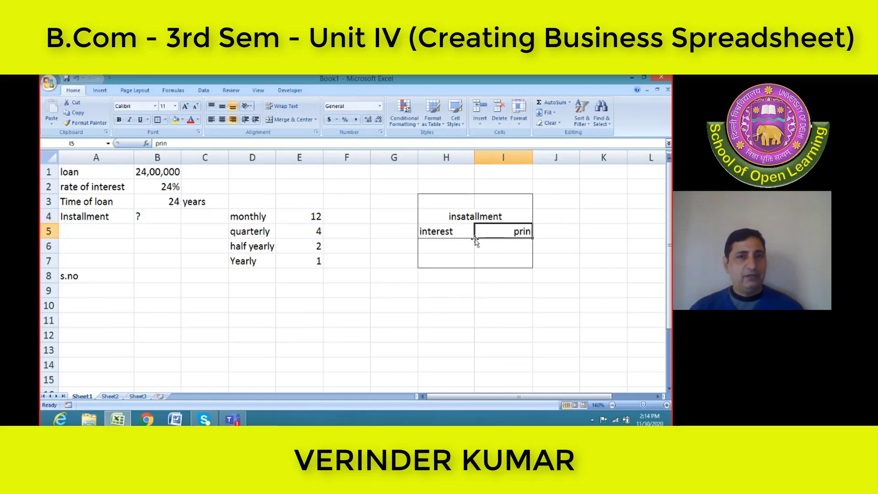
left_click(442, 246)
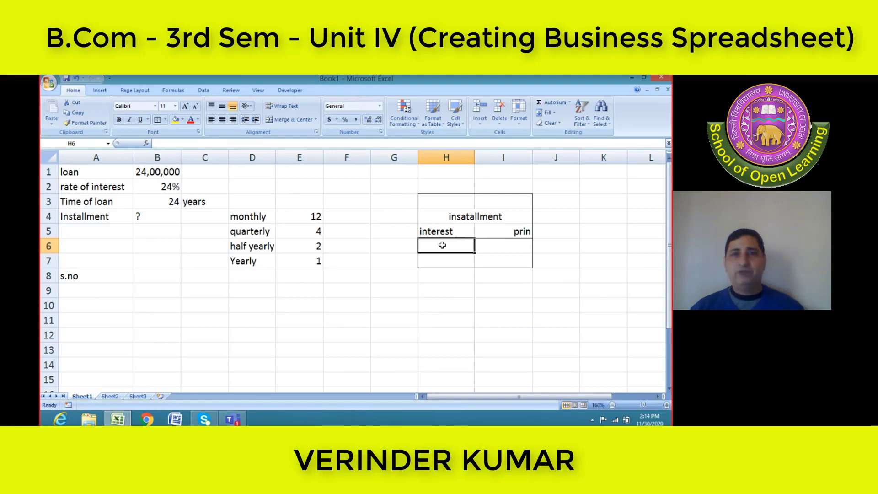
left_click(494, 250)
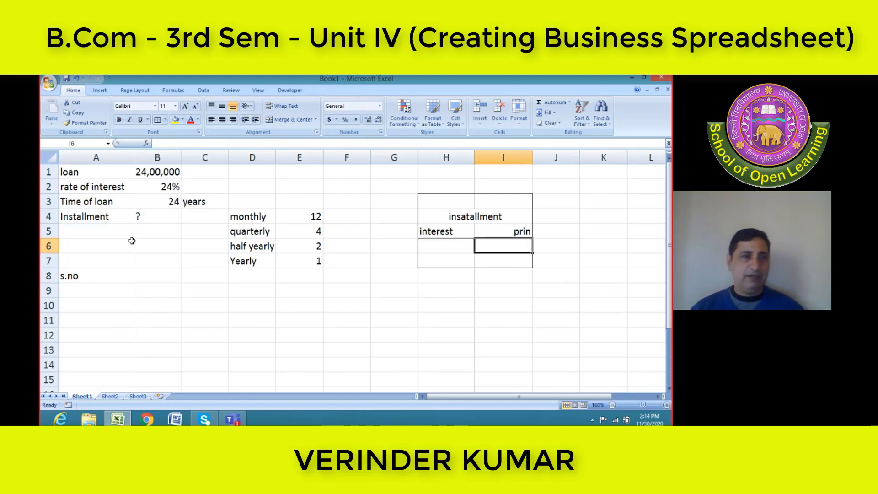
left_click(144, 273)
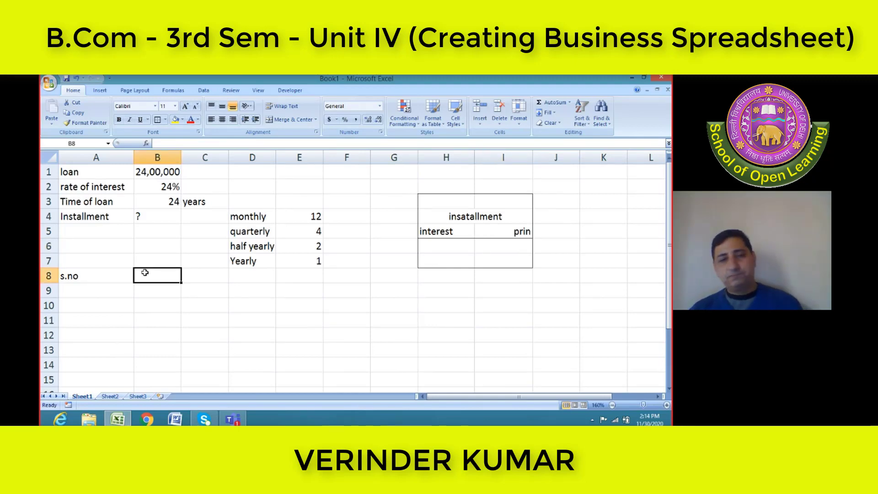
type("op")
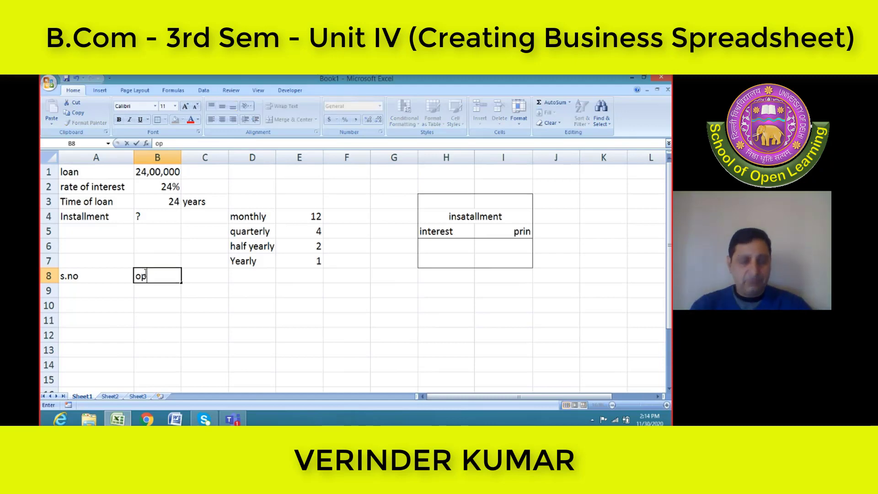
key("BackSpace")
key("Escape")
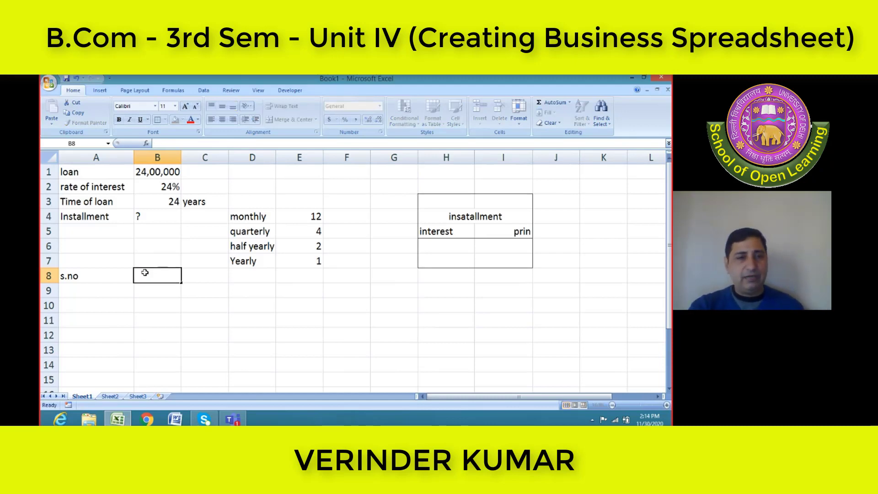
Replace the heading in A8 with "intallment" as the schedule's first column title
key("Left")
type("int")
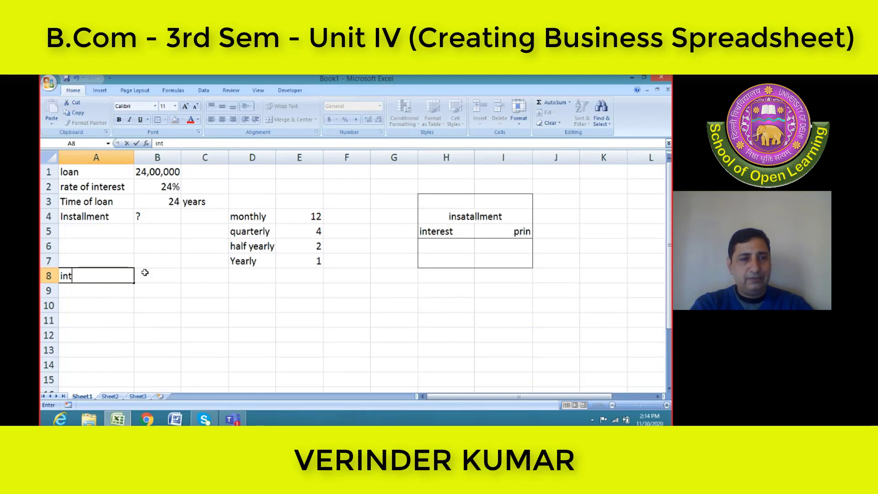
type("allment n")
type("o")
key("BackSpace")
key("BackSpace")
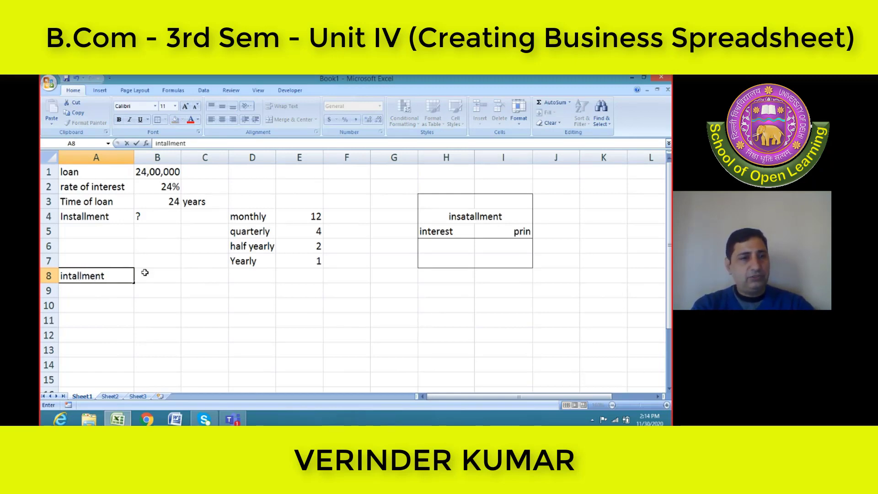
Enter the heading "opening balance" in B8 and widen column B to fit it
left_click(145, 272)
type("op")
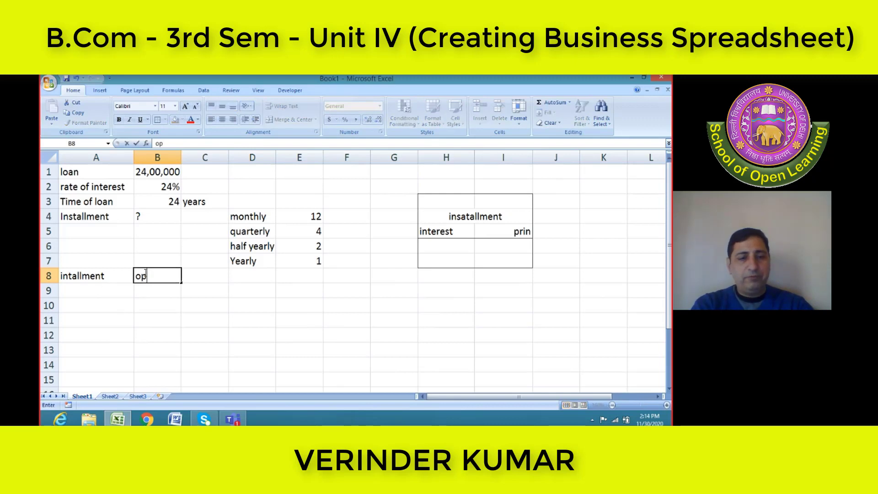
type("ening b")
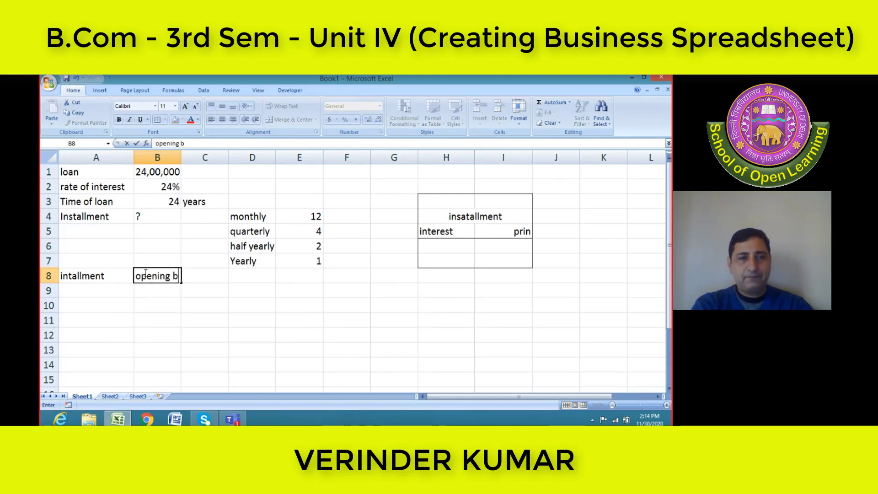
type("alance")
key("Tab")
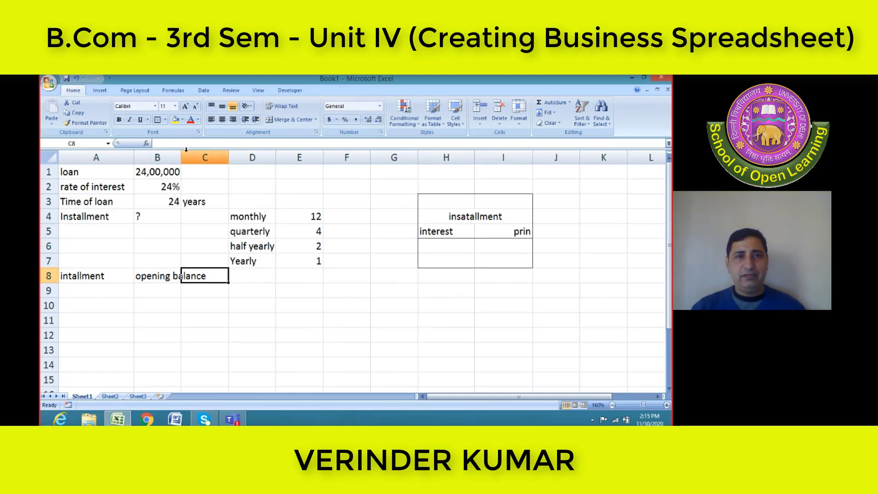
left_click_drag(182, 157, 210, 157)
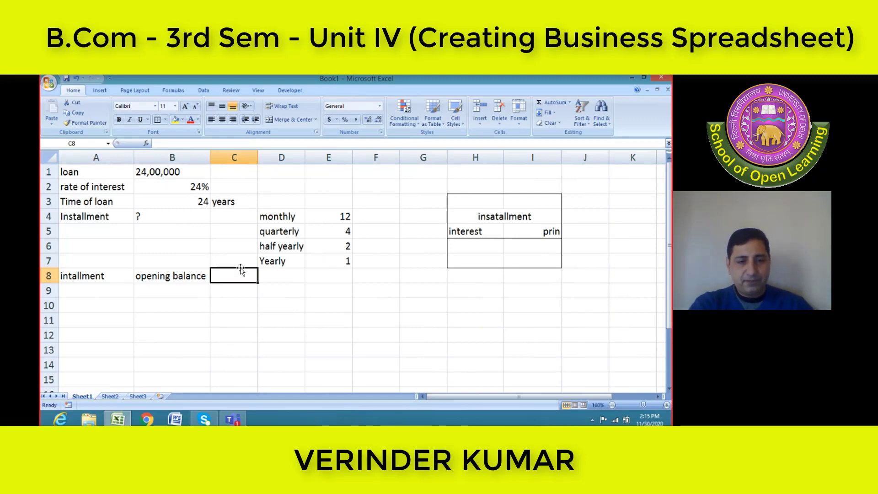
Enter the schedule headings "Interest" in C8 and "EMI/ Installment" in D8
type("Interest")
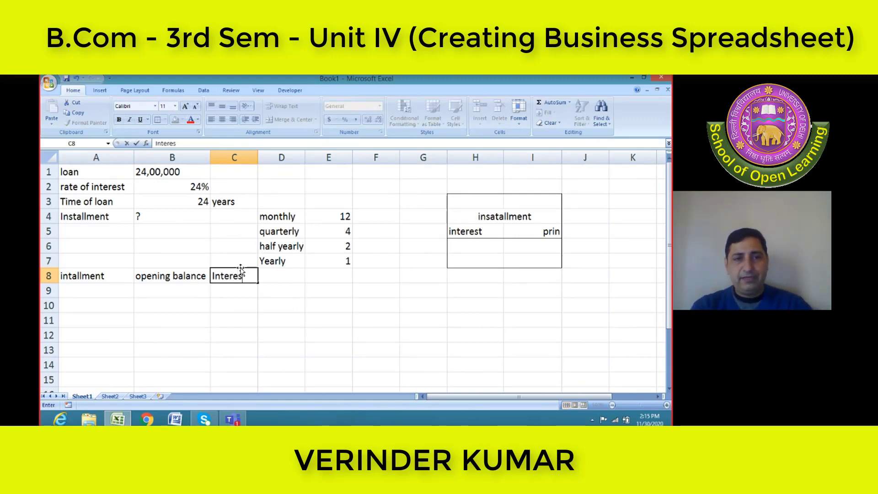
left_click(272, 278)
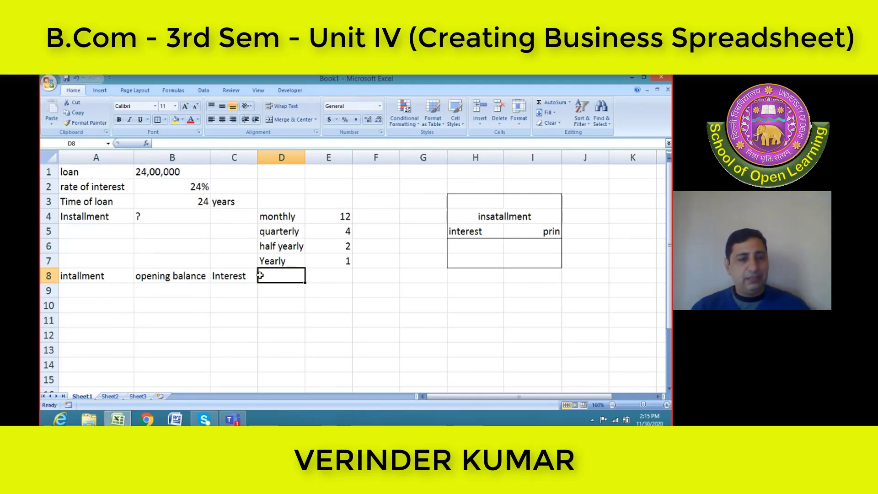
type("EMI")
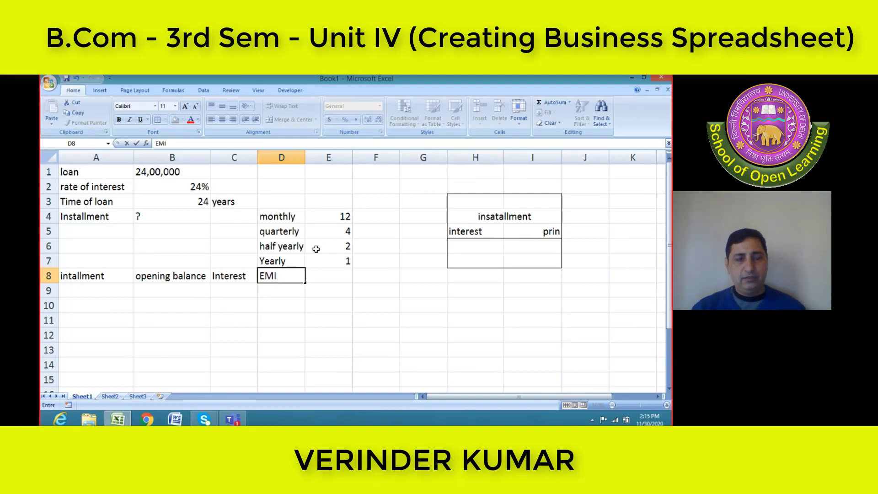
type("/ Inst")
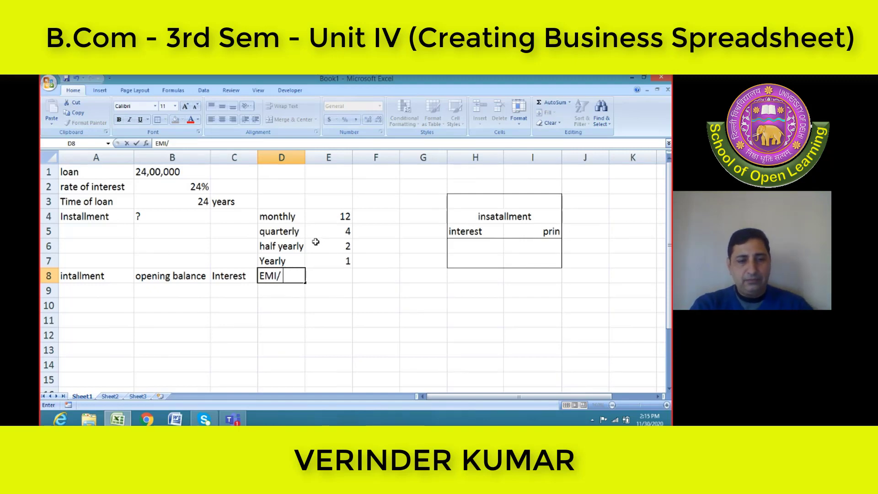
type("allment")
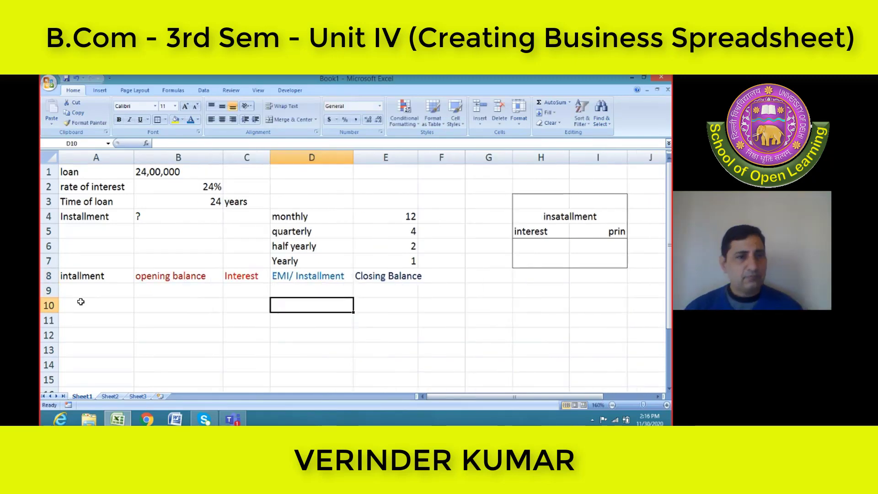
left_click(82, 292)
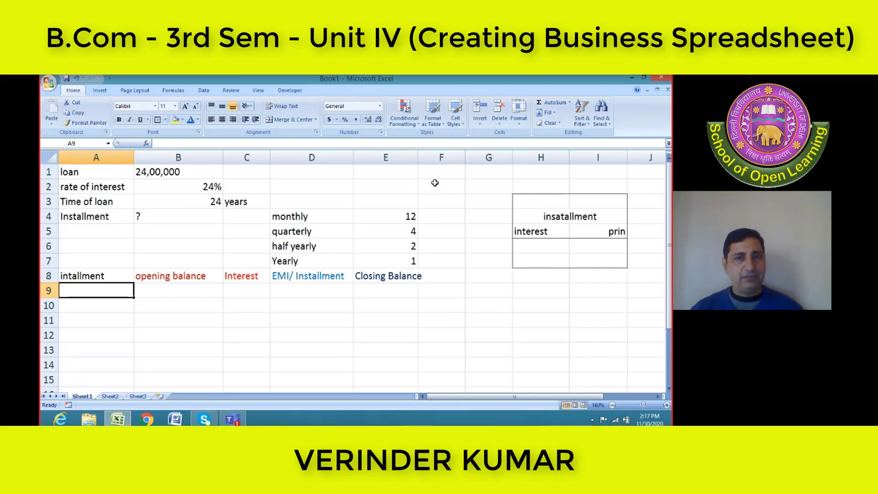
left_click(441, 200)
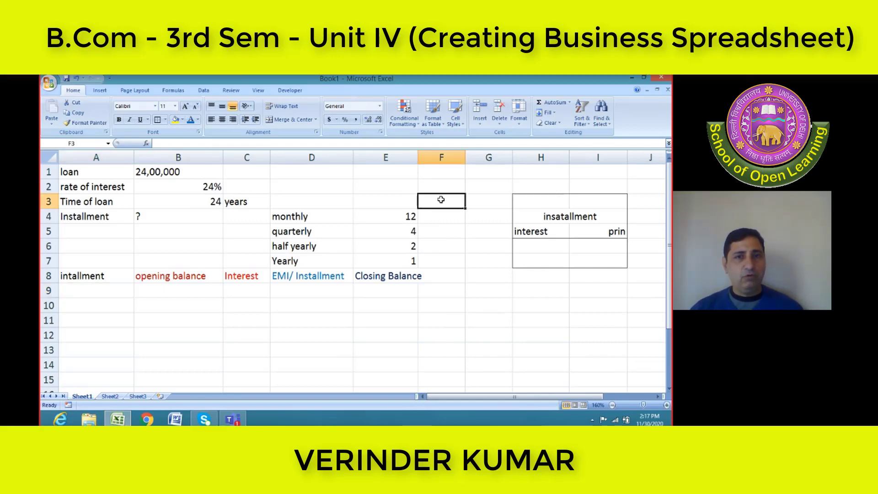
type("2")
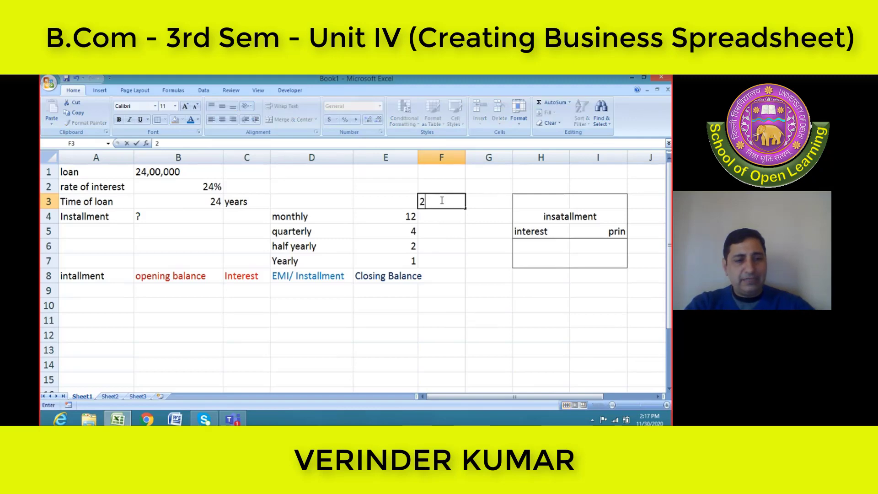
type("4")
key("BackSpace")
key("BackSpace")
key("Return")
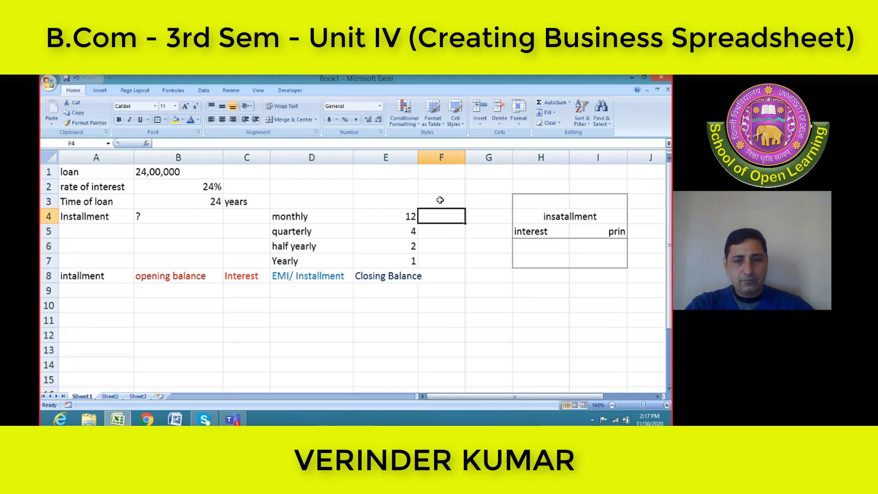
Enter a formula in F4 that multiplies the loan time in B3 by the monthly frequency in E4
type("=")
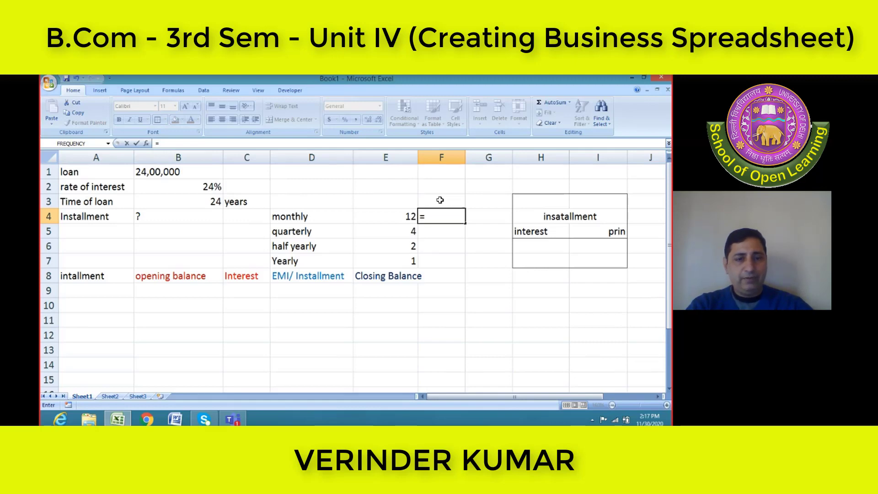
type("b")
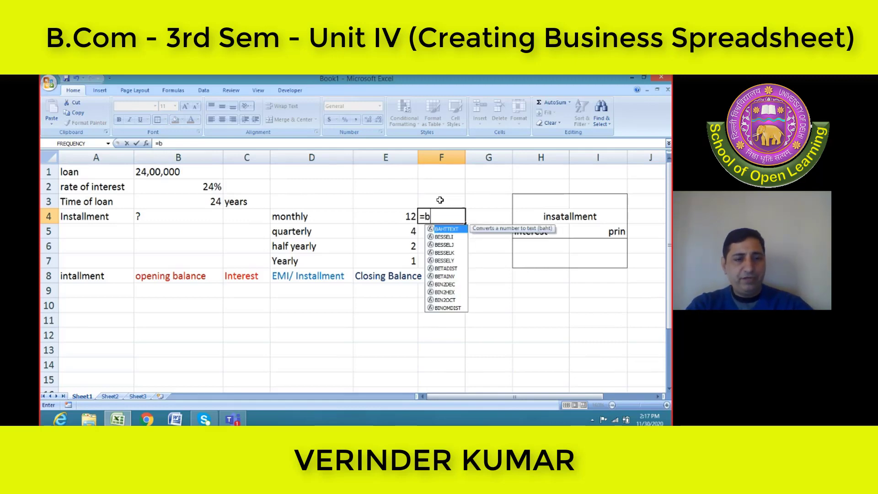
type("3")
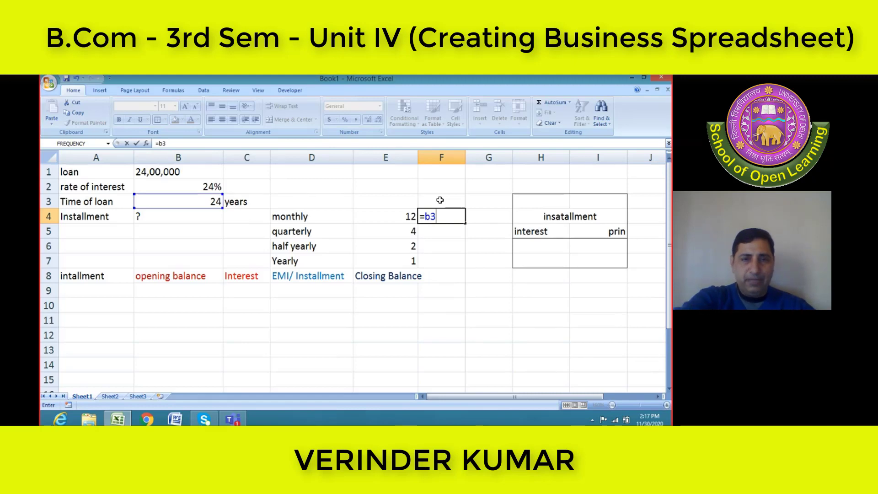
type("*")
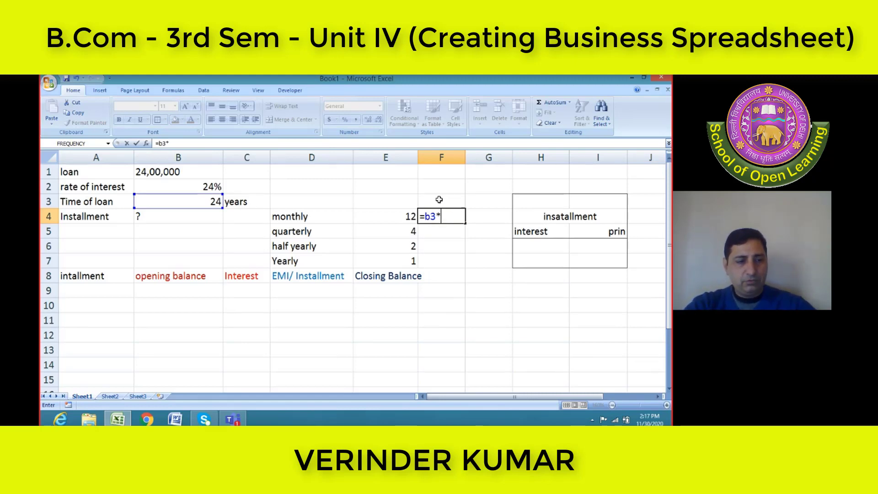
type("E4")
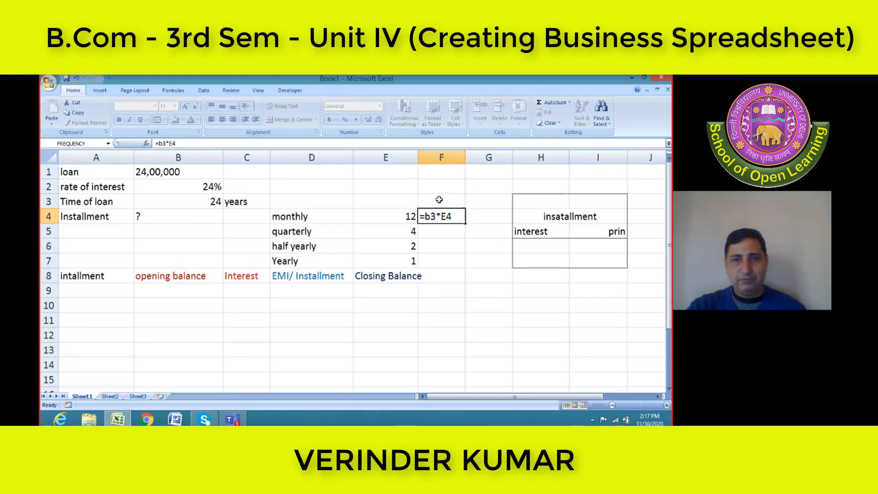
key("Return")
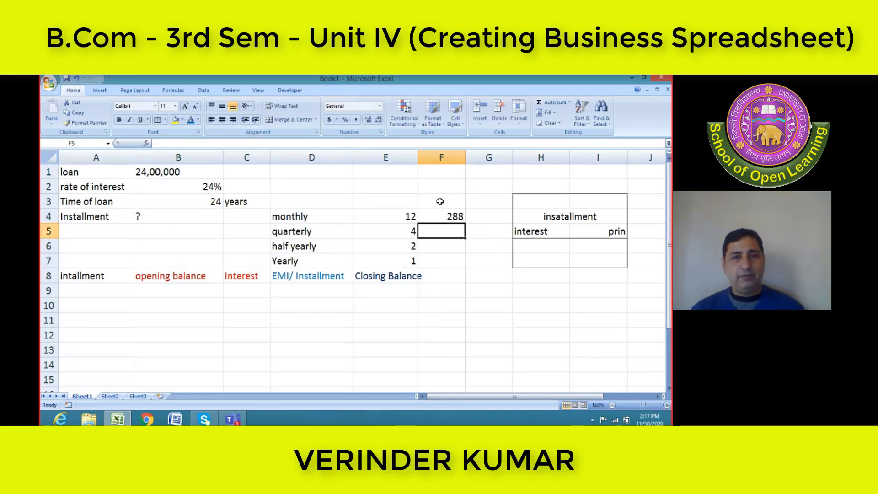
Enter the heading "Installment" in F3 above the calculated number of monthly payments
left_click(440, 201)
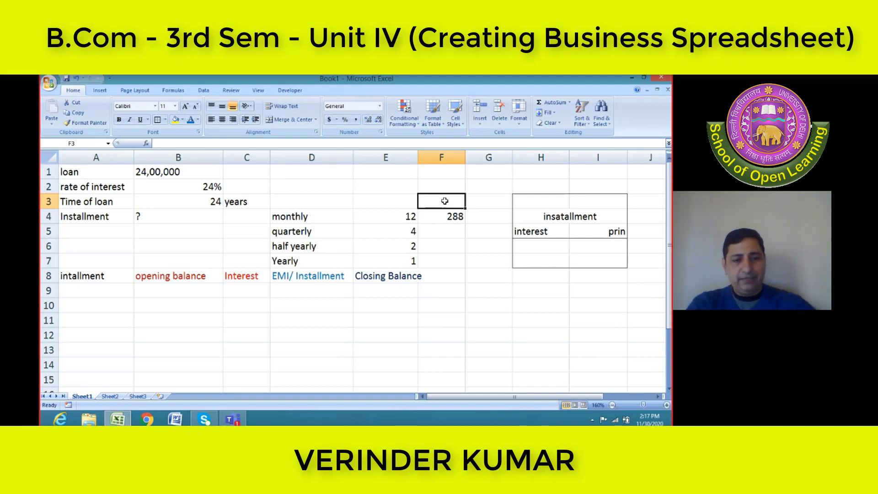
type("Installemt")
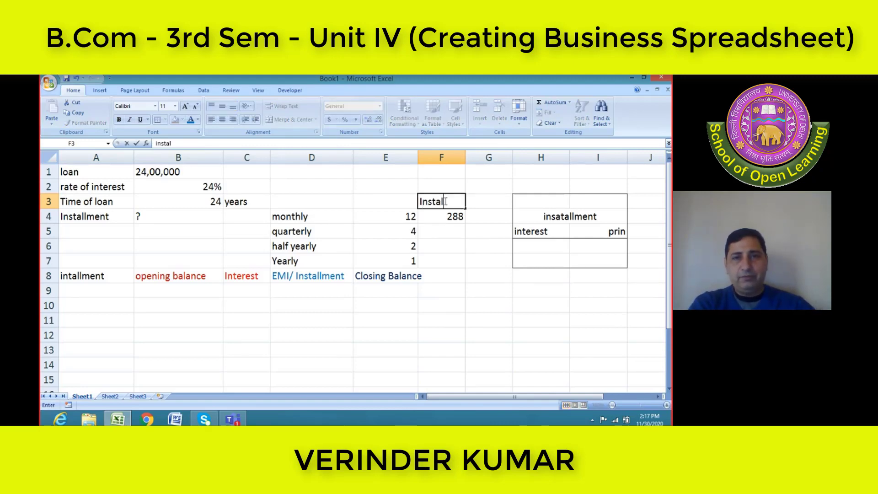
key("BackSpace")
key("BackSpace")
key("BackSpace")
type("ment")
key("Return")
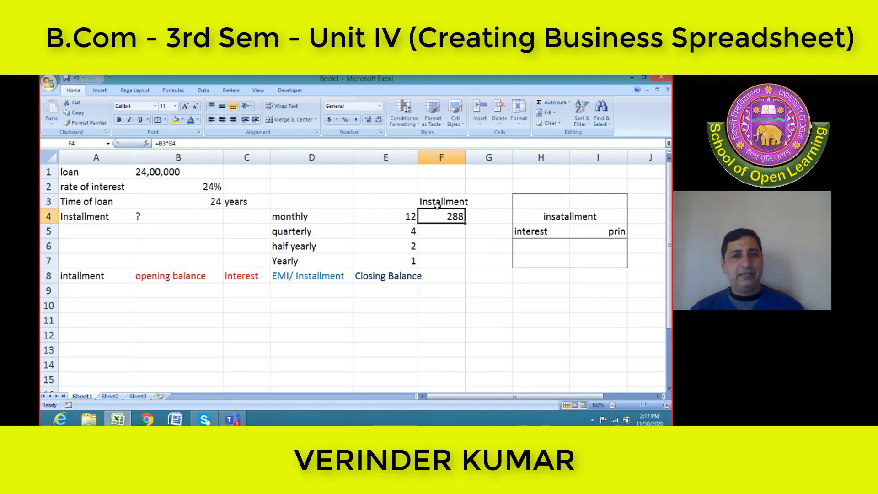
Try to copy the formula from F4 down to the quarterly row in F5
left_click(385, 213)
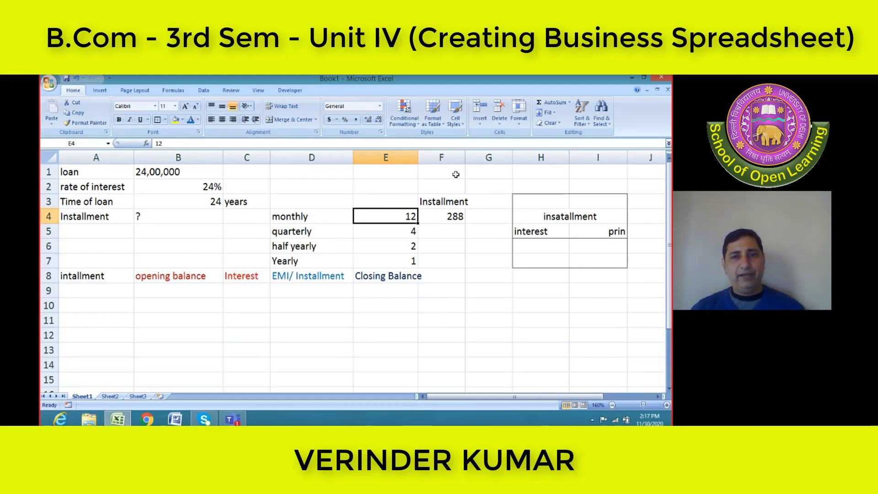
left_click(453, 233)
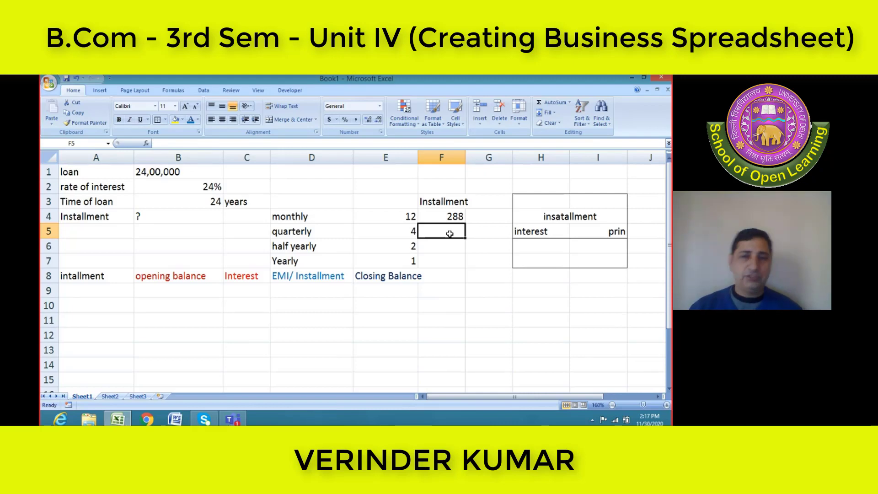
left_click(456, 216)
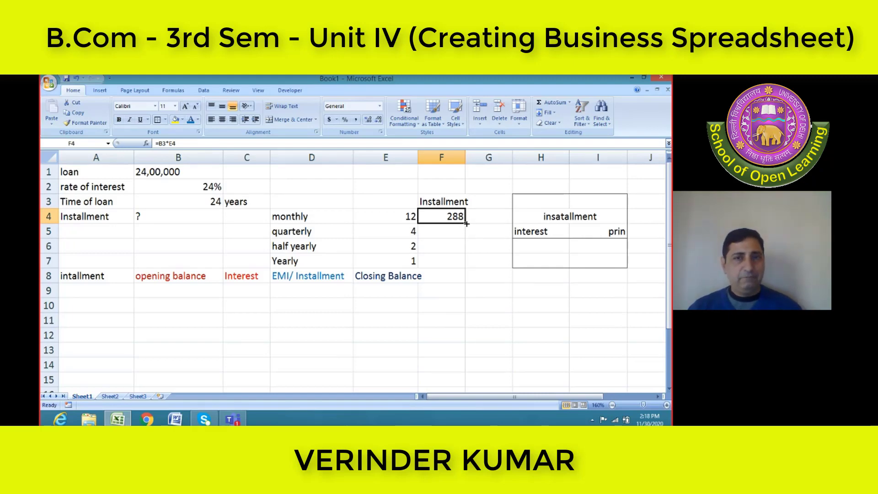
left_click_drag(466, 223, 466, 231)
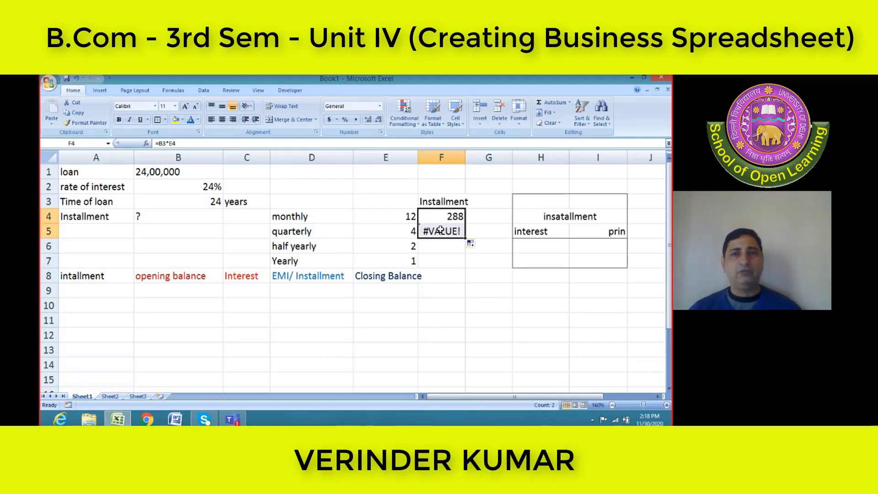
Compare the cell references in the F4 and F5 formulas with the loan time cell B3
left_click(425, 230)
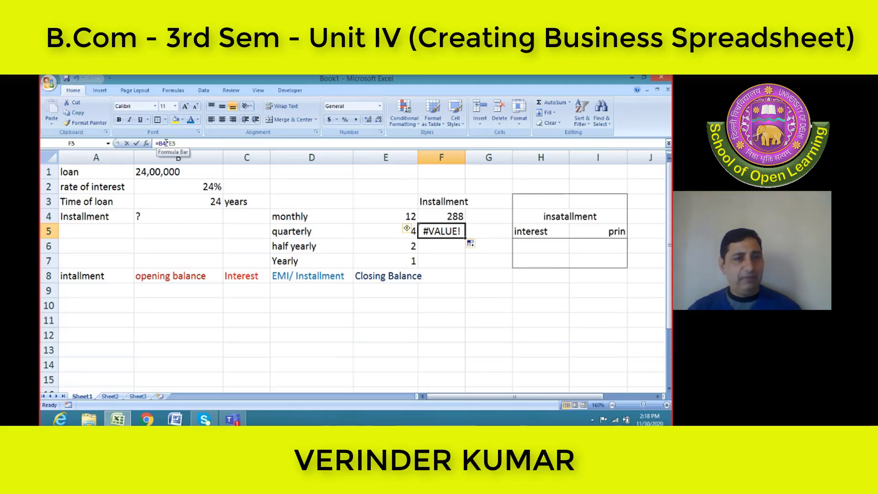
left_click(168, 143)
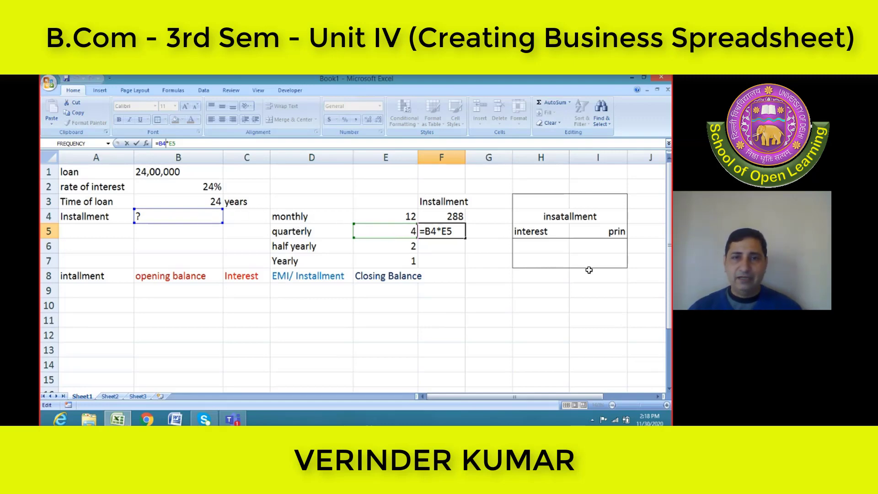
left_click(448, 215)
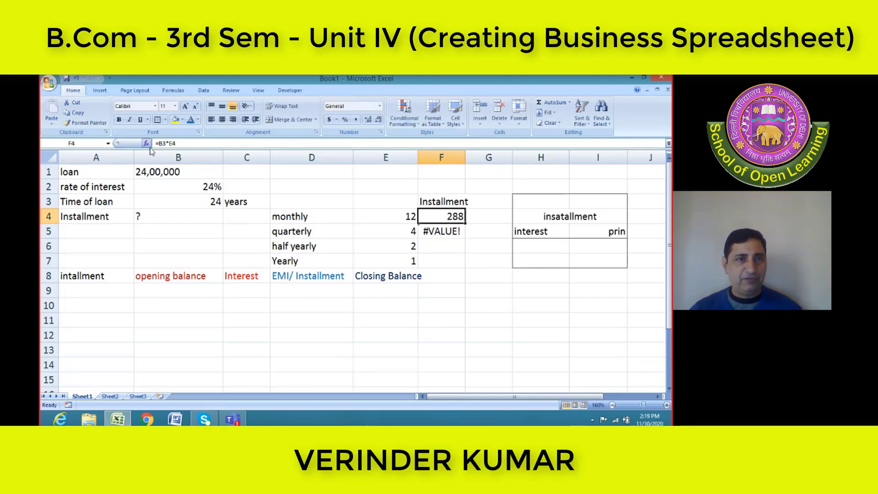
left_click(437, 230)
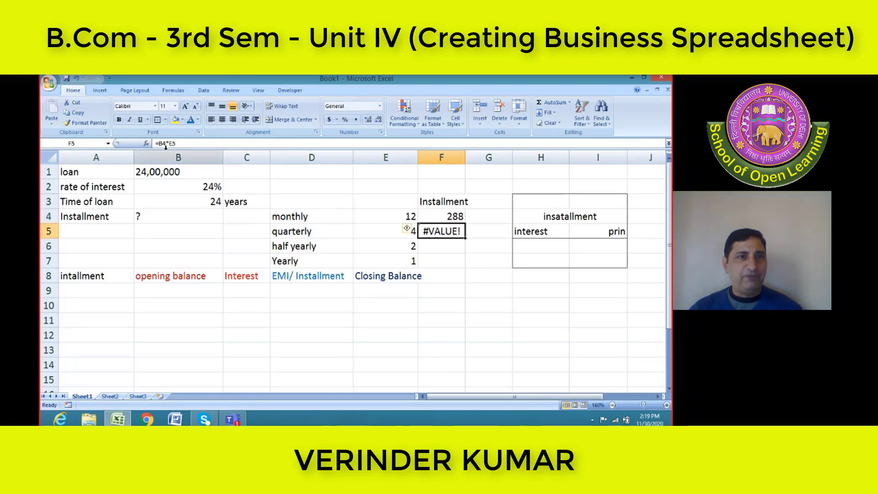
left_click(201, 202)
left_click(447, 230)
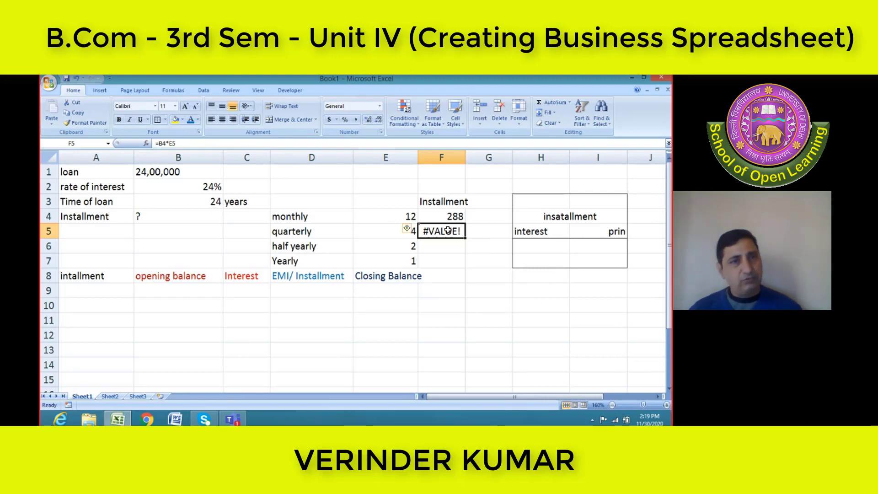
left_click(160, 144)
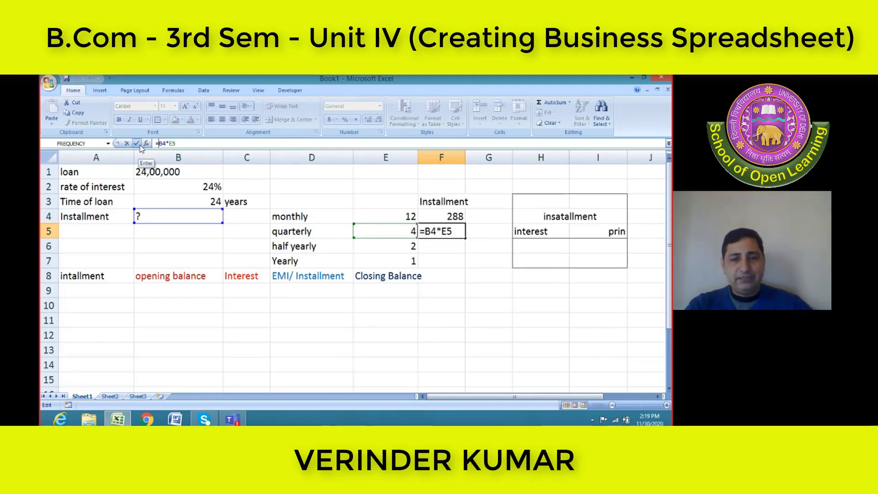
left_click(139, 144)
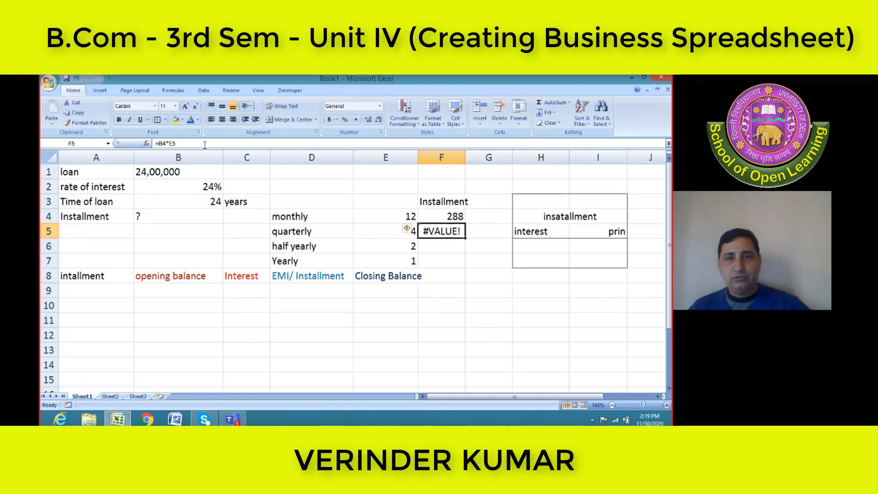
Make the loan time reference in the F4 formula absolute so it reads =$B$3*E4
left_click(449, 220)
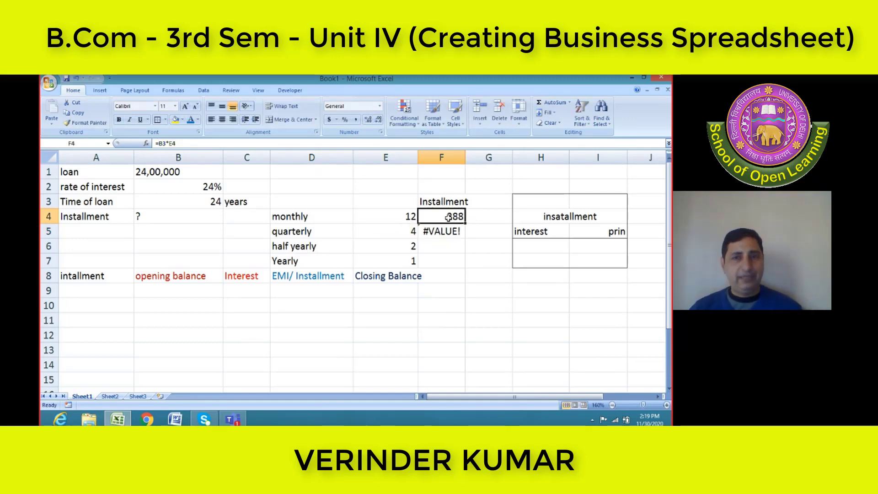
key("F2")
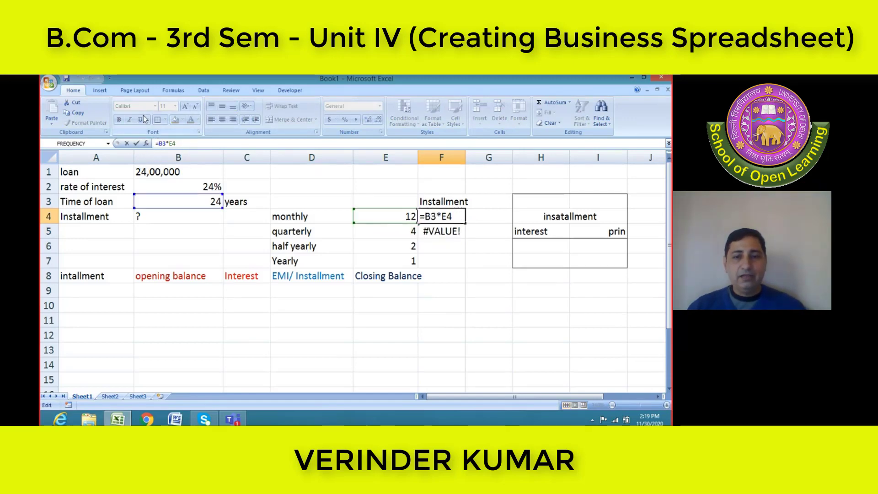
type("$B$")
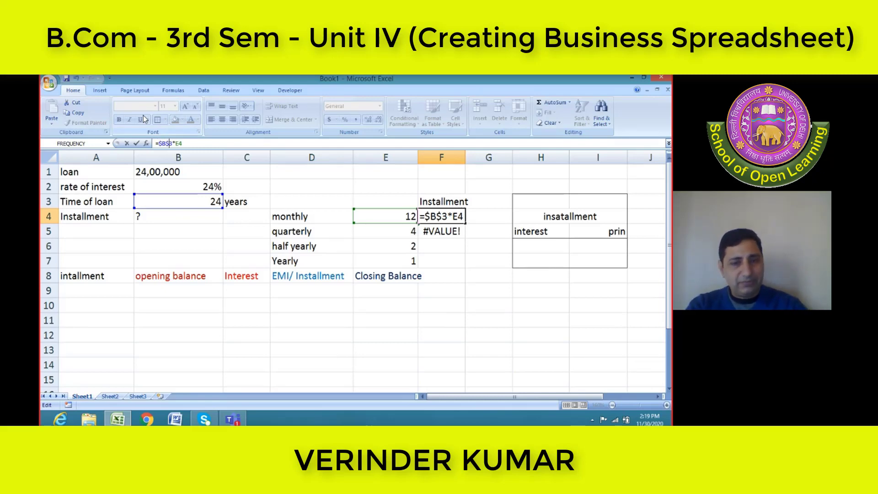
key("Return")
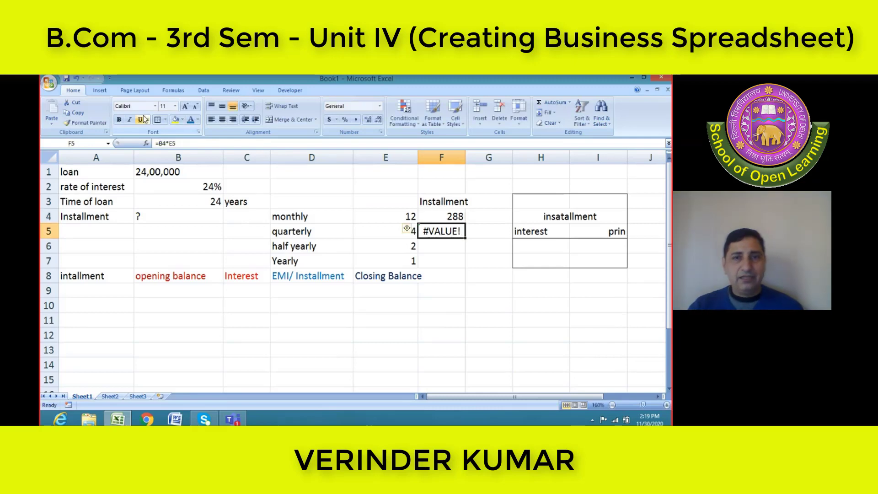
Fill the absolute-reference formula from F4 down into the quarterly row in F5
left_click(440, 216)
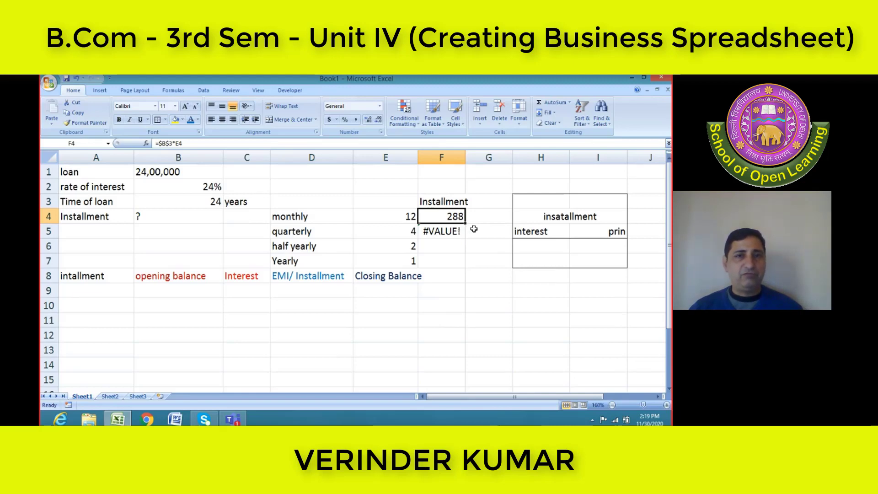
left_click(184, 144)
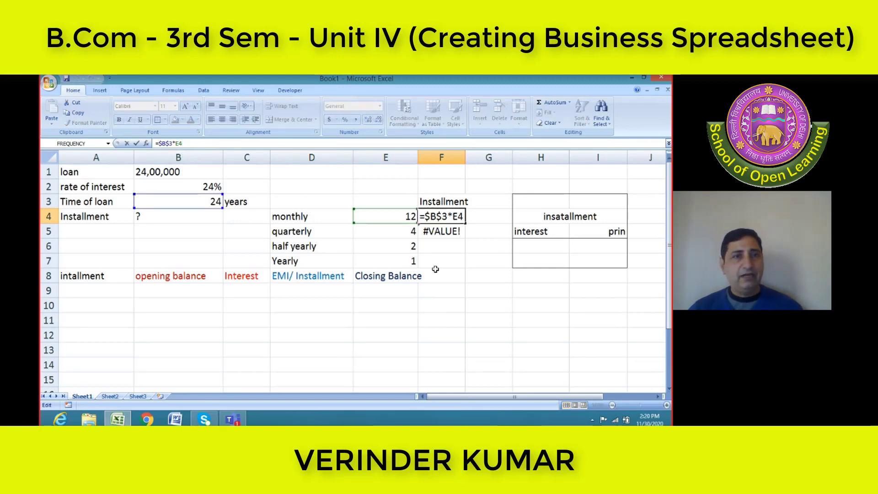
key("ctrl+Return")
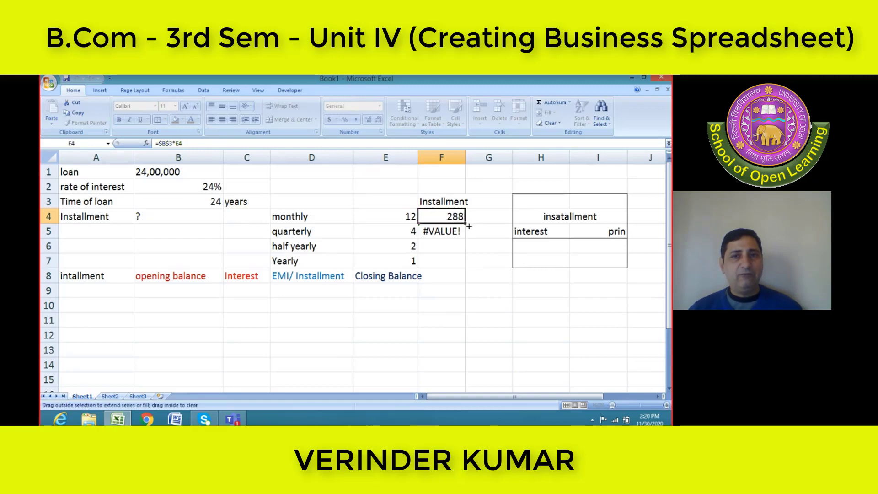
left_click_drag(465, 224, 470, 231)
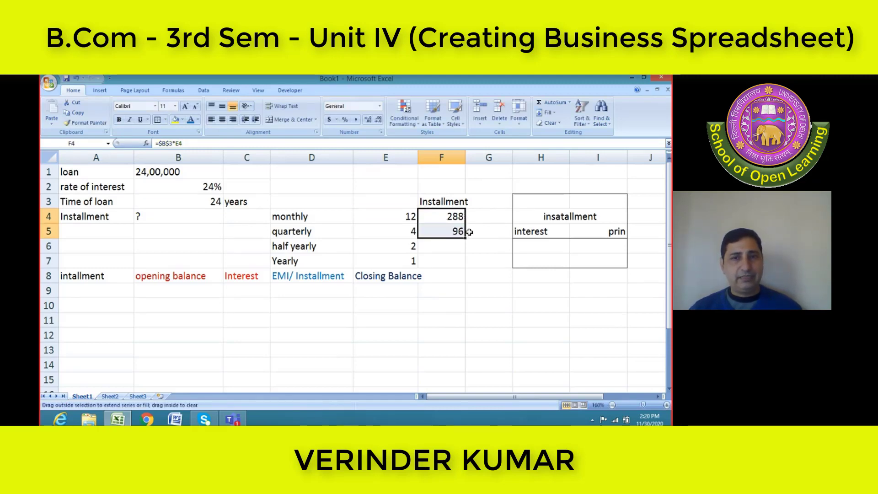
left_click(441, 232)
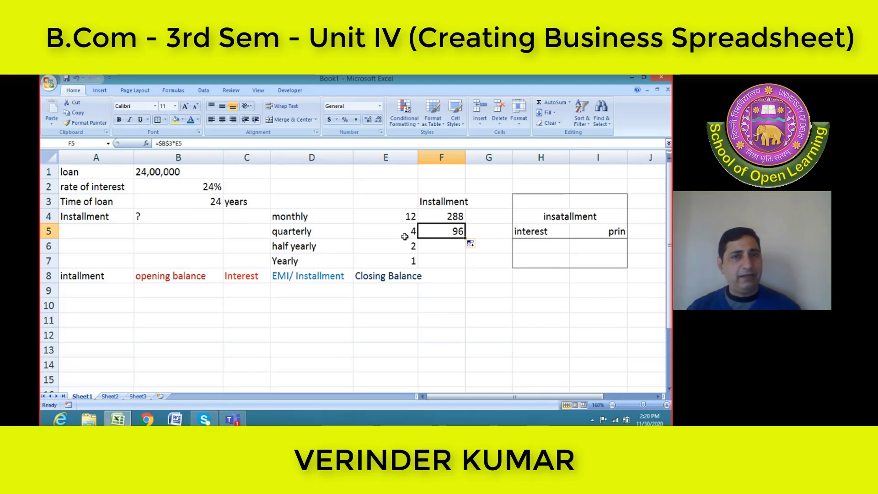
Extend the installment formula from F5 down to the half yearly and Yearly rows in F6 and F7
left_click_drag(466, 237, 465, 251)
left_click(447, 242)
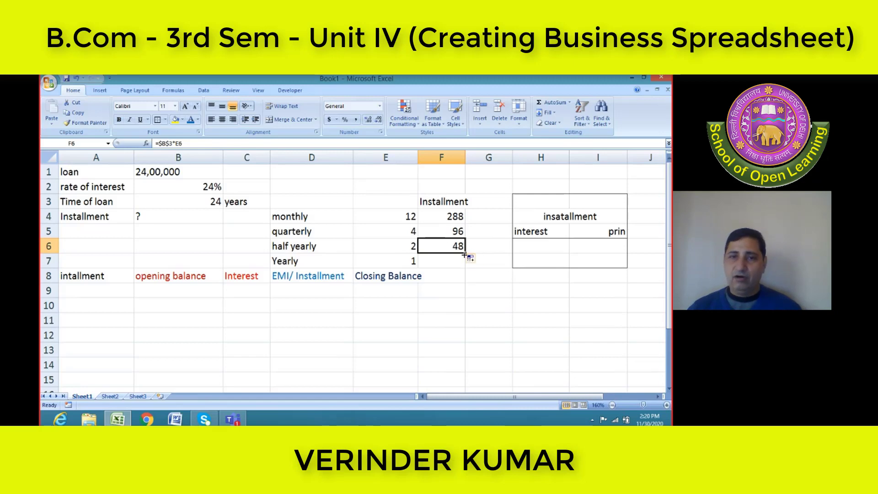
left_click_drag(465, 254, 462, 261)
left_click(446, 257)
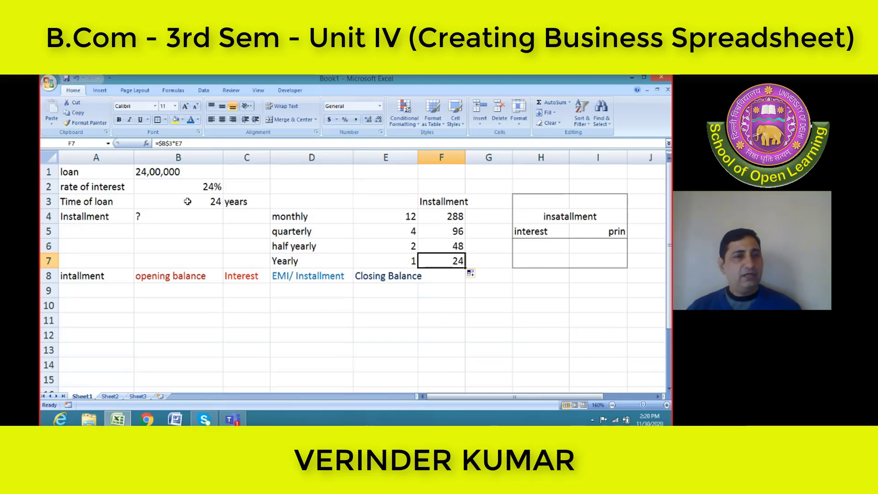
Clear the question mark from the Installment value cell B4
left_click(197, 218)
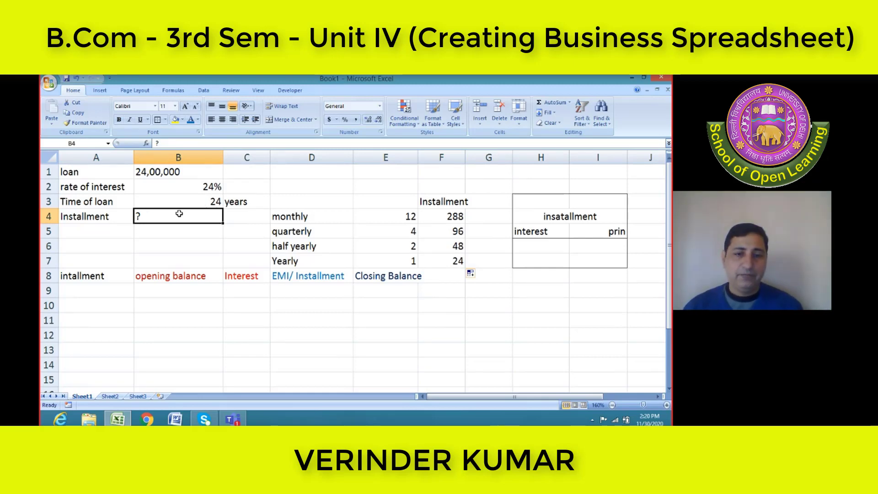
key("Delete")
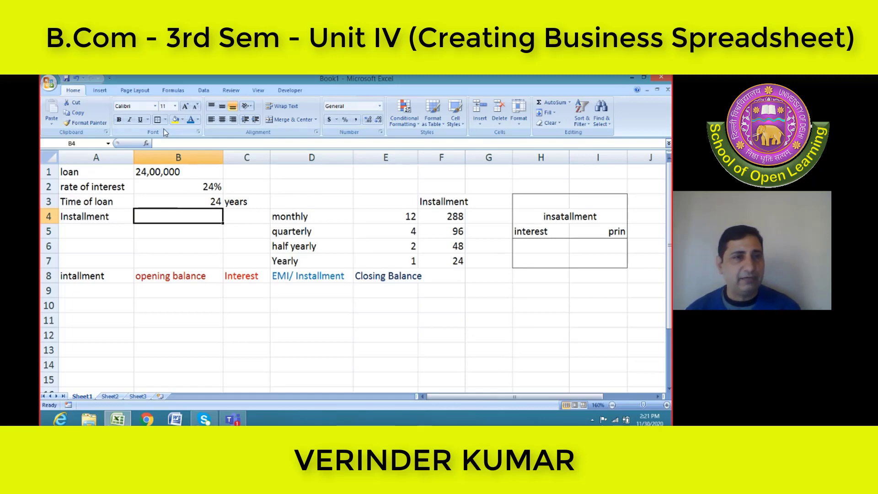
Center the loan, rate of interest, time of loan and Installment values in B1:B4
left_click(176, 173)
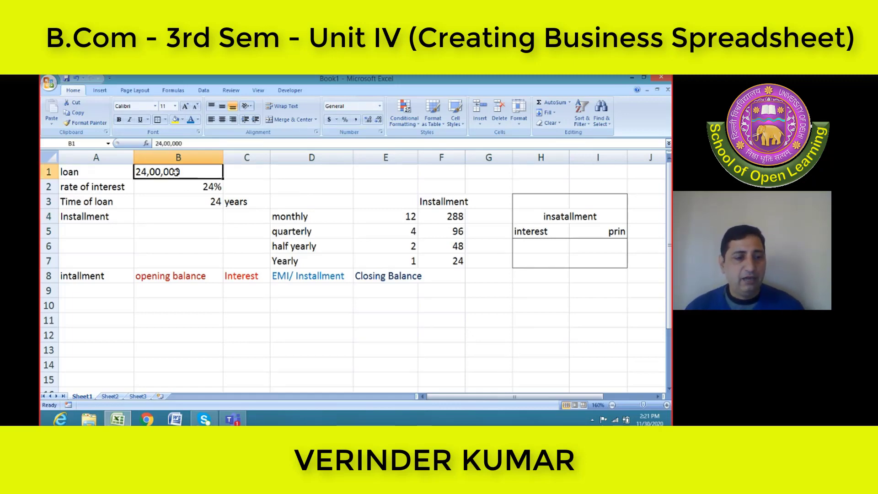
key("shift+Down")
key("shift+Down")
key("shift+Down")
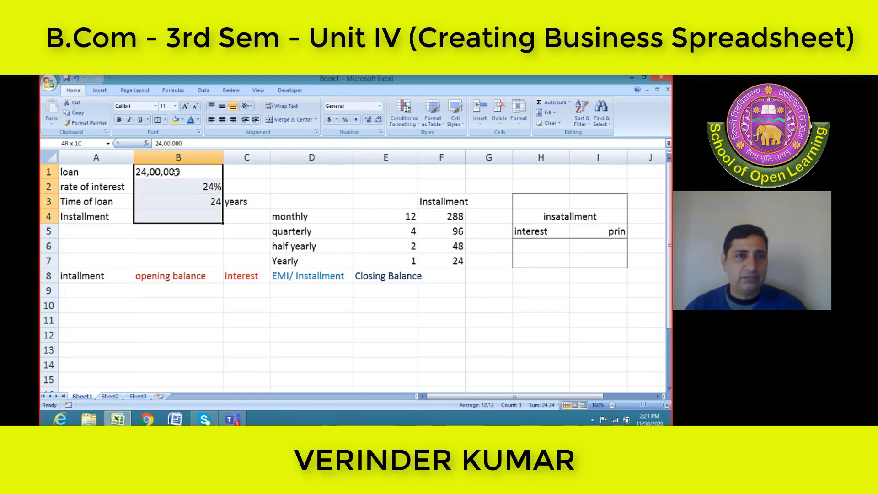
left_click(222, 119)
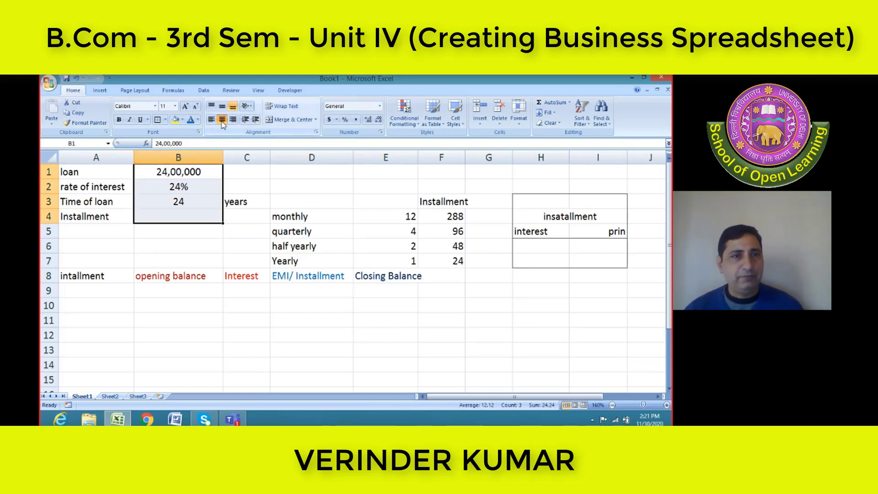
Re-enter the loan amount in B1 as 2400000 without comma separators
left_click(178, 172)
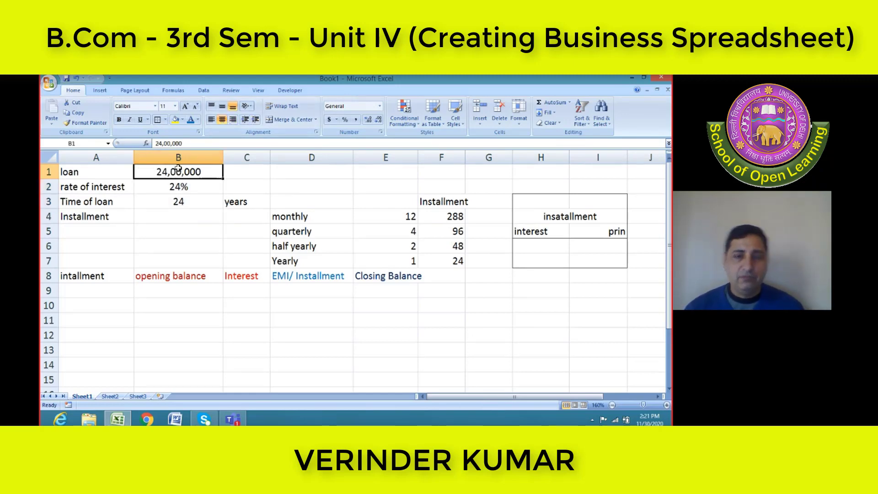
type("2400000")
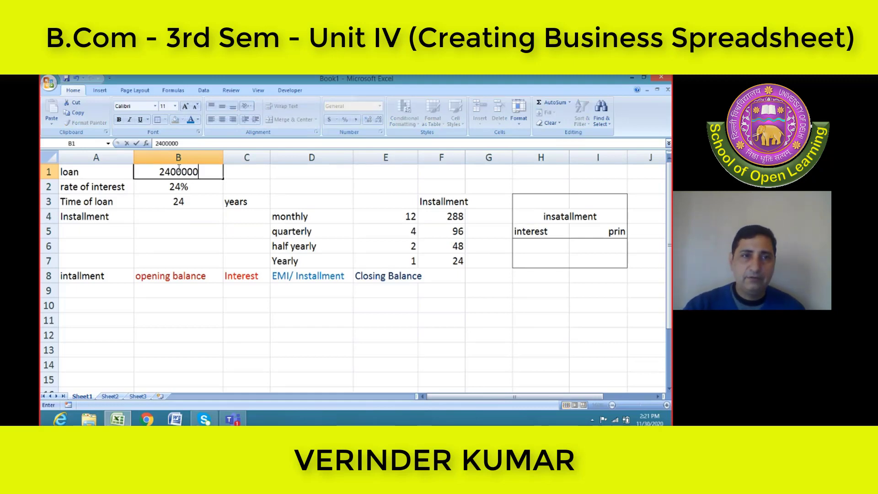
key("Return")
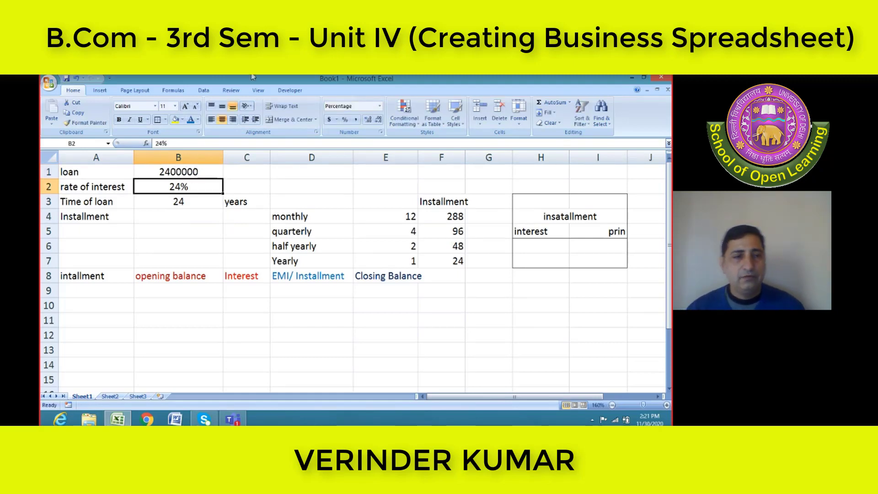
Mark the unknown Installment value in B4 with a question mark
left_click(175, 219)
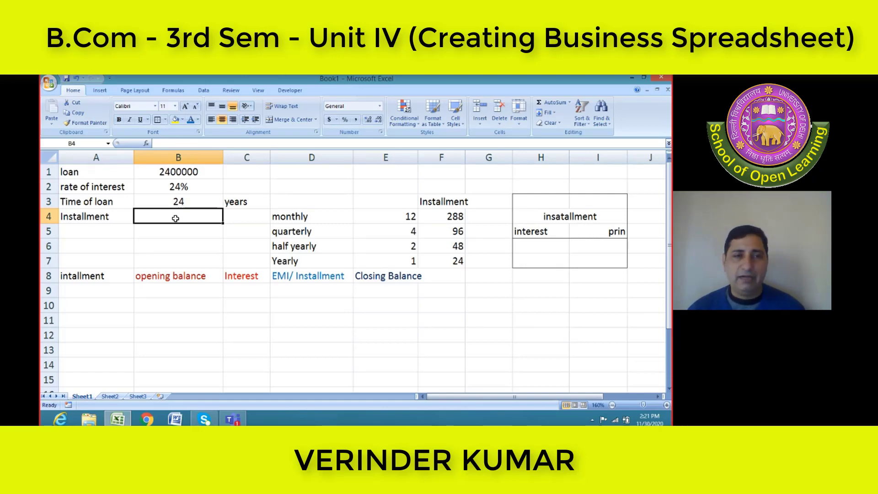
left_click(96, 295)
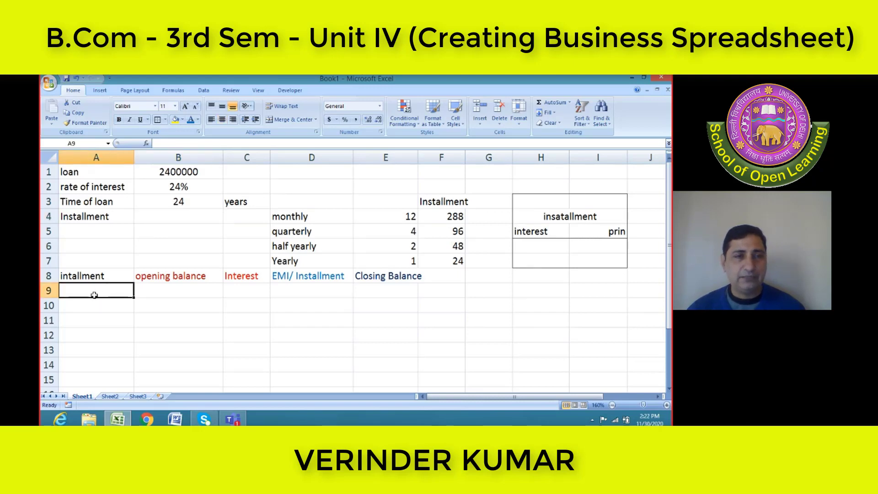
left_click(204, 217)
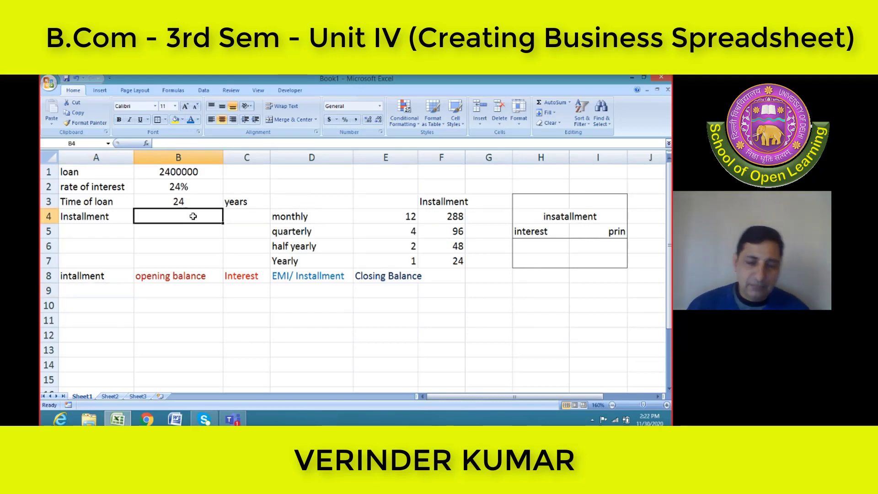
type("?")
key("Return")
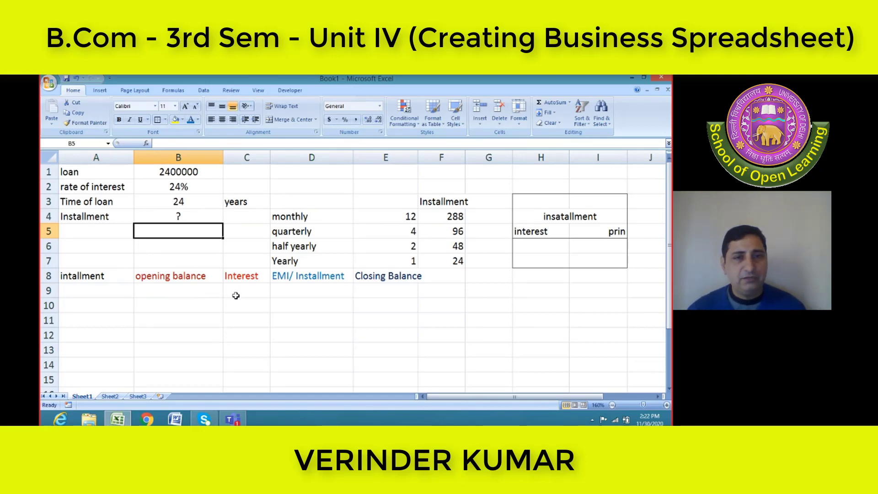
Number the first three installments 1, 2 and 3 in A9:A11
left_click(91, 289)
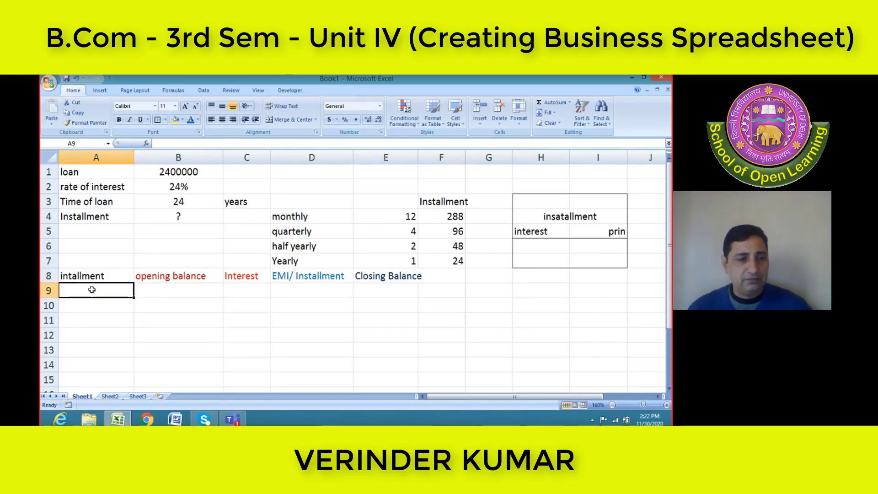
type("1")
key("Return")
type("2")
key("Return")
type("3")
key("Return")
Enter question mark placeholders for installment 1 from opening balance to Closing Balance in B9:E9
left_click(159, 292)
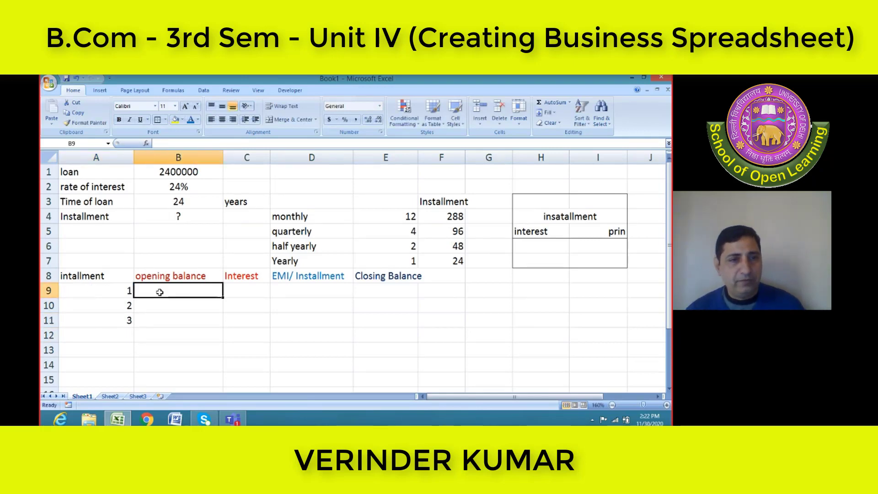
type("?")
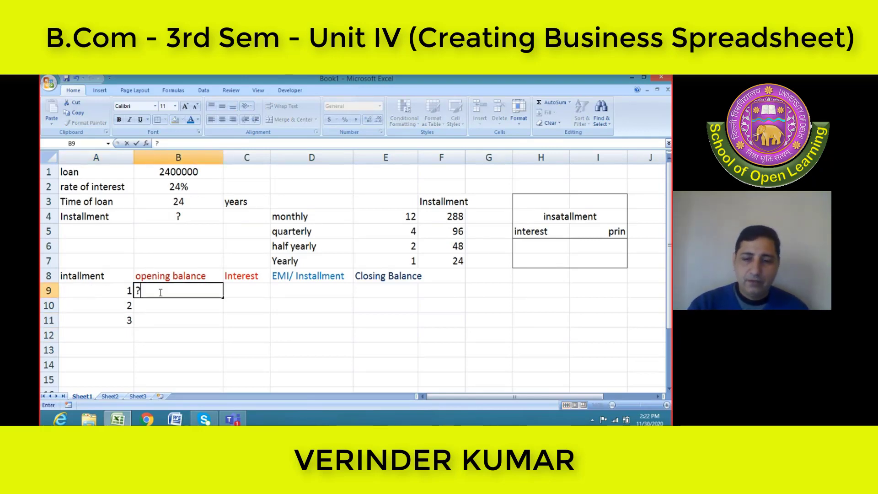
key("Tab")
type("?")
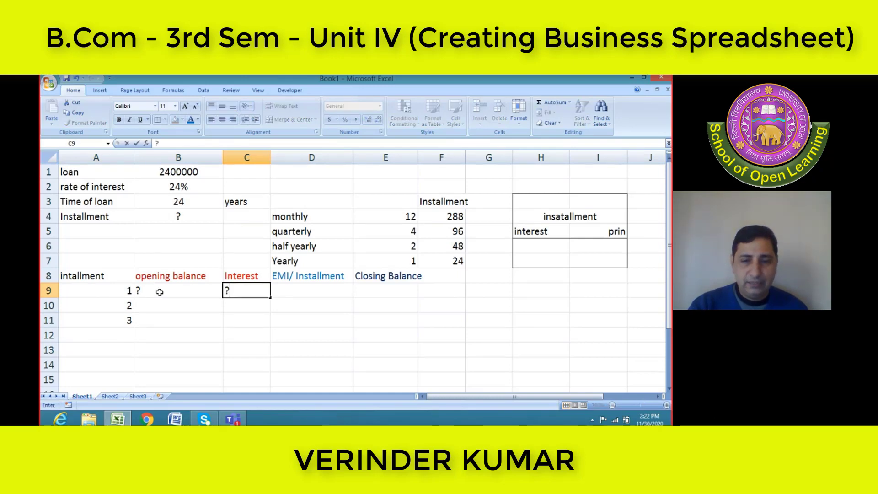
key("Tab")
type("?")
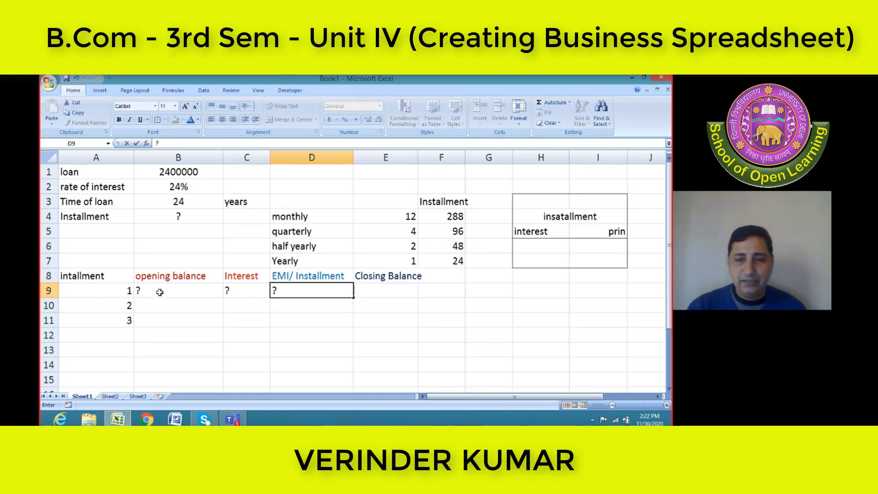
key("Tab")
type("?")
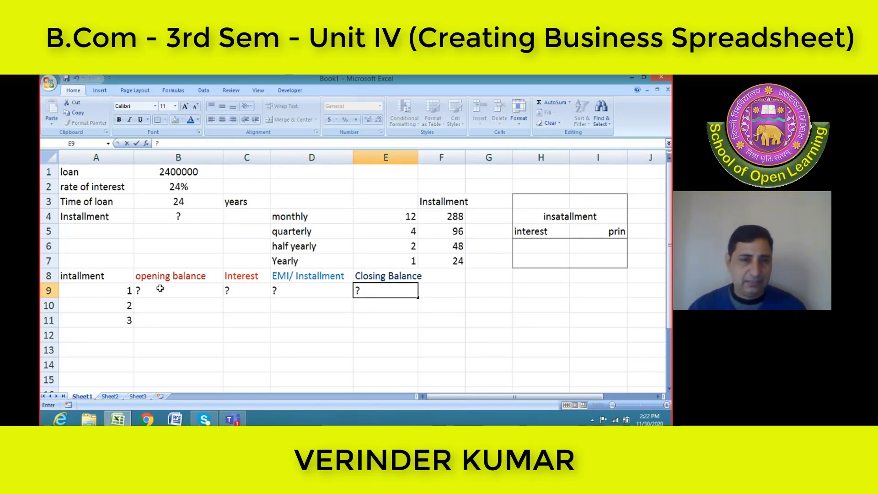
Enter question mark placeholders for installment 2 across B10:E10
left_click(150, 307)
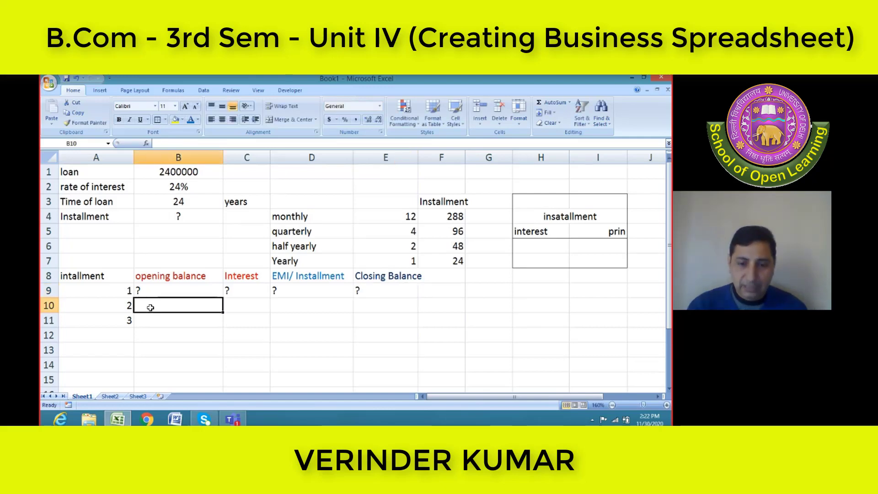
type("?")
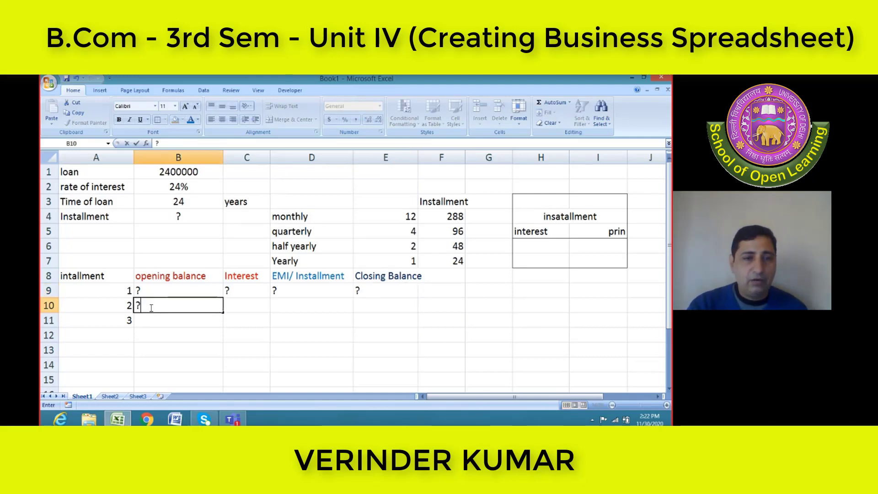
key("Tab")
type("?")
key("Tab")
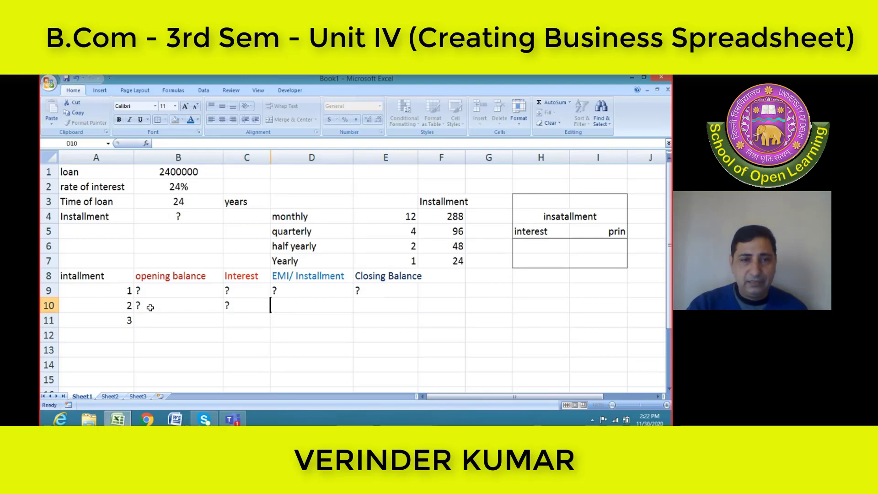
type("?")
key("Tab")
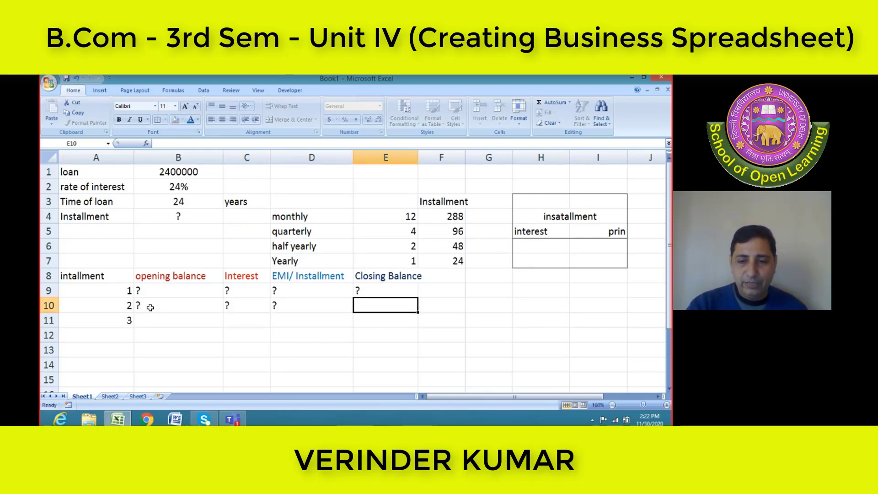
type("?")
key("Return")
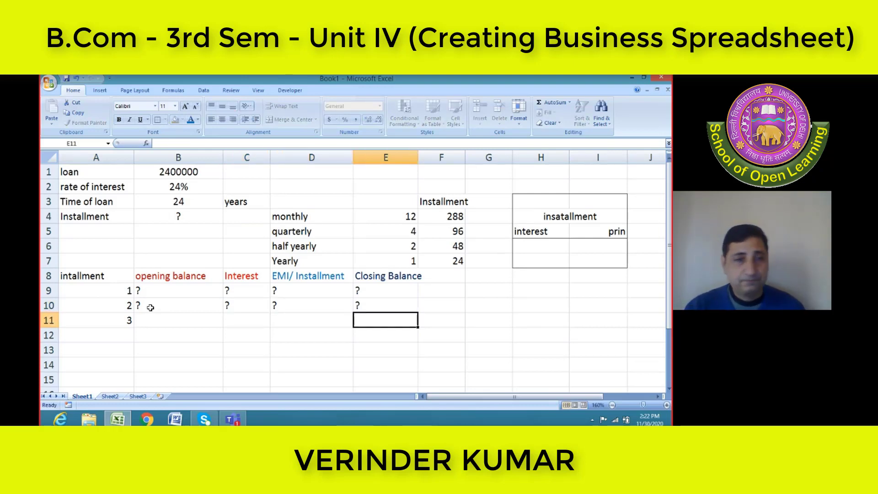
Enter question mark placeholders for installment 3 across B11:E11
key("Left")
key("Left")
key("Left")
type("?")
type("?")
key("Tab")
type("?")
key("Tab")
type("?")
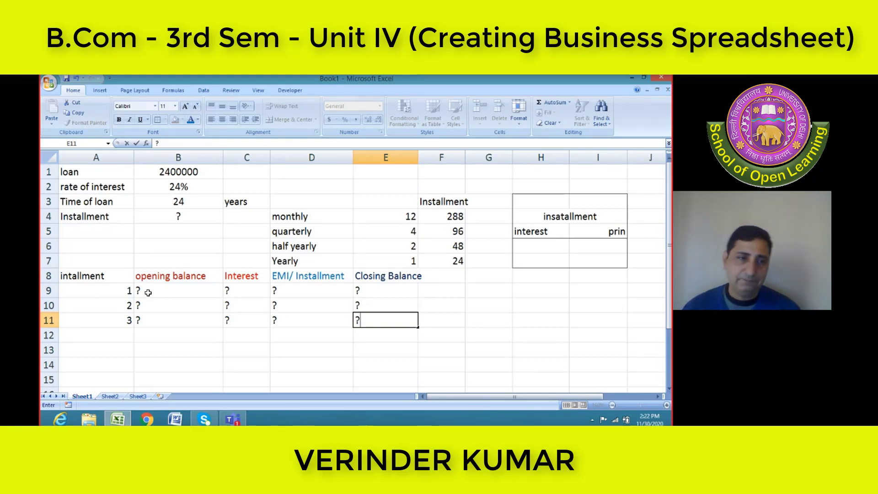
Continue the installment numbering from 4 to 10 in A12:A18
left_click(107, 338)
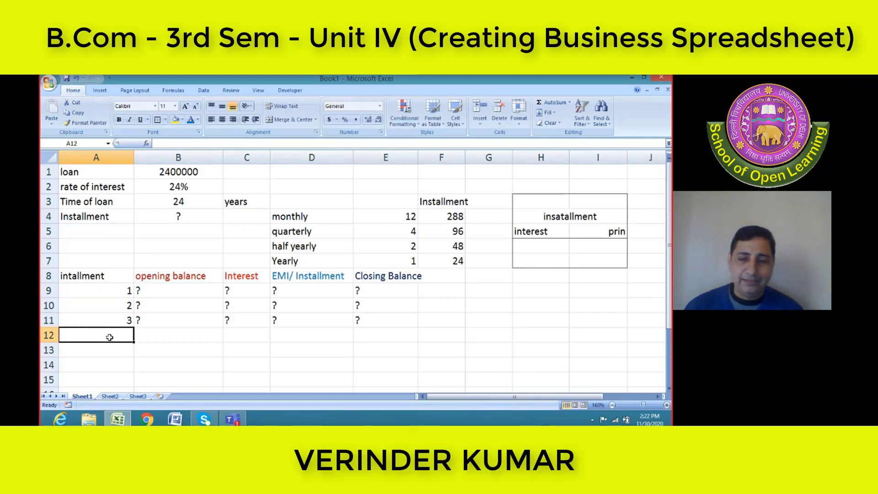
type("4")
key("Return")
type("5")
key("Return")
type("6")
key("Return")
type("7")
key("Return")
type("8")
key("Return")
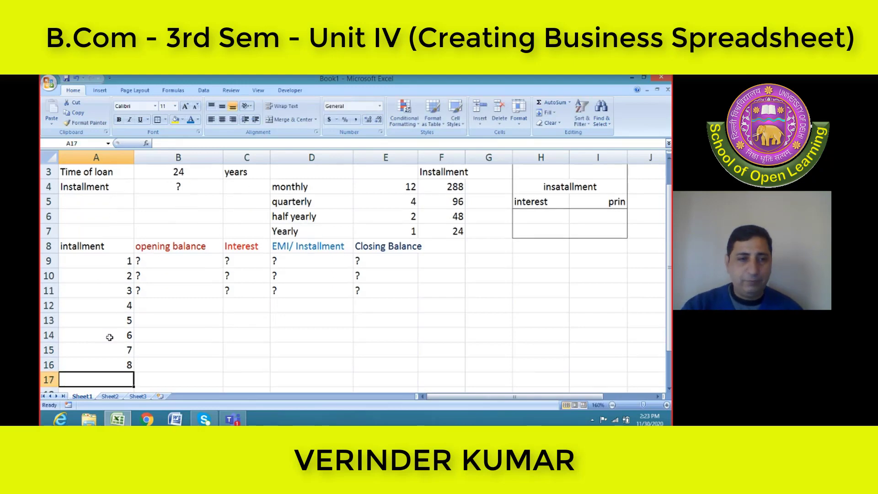
type("9")
key("Return")
type("10")
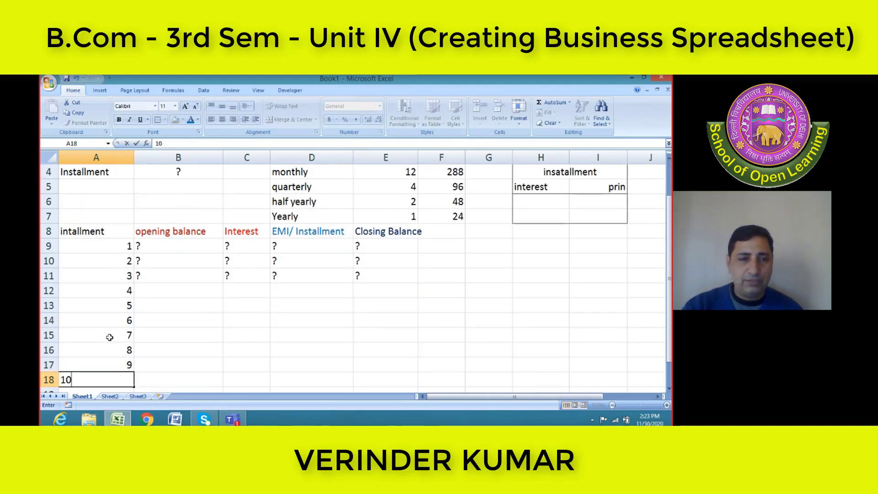
key("Return")
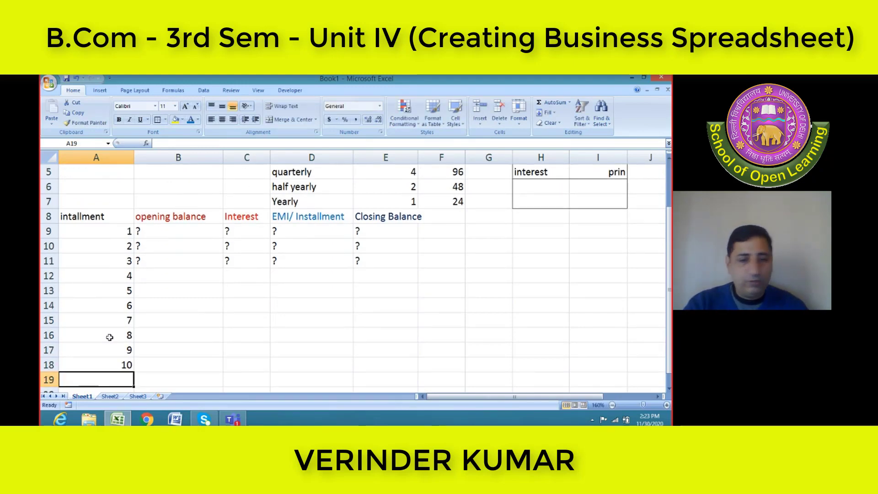
Fill the series from installments 9 and 10 in A17:A18 down one row to 11 in A19
key("Up")
key("Up")
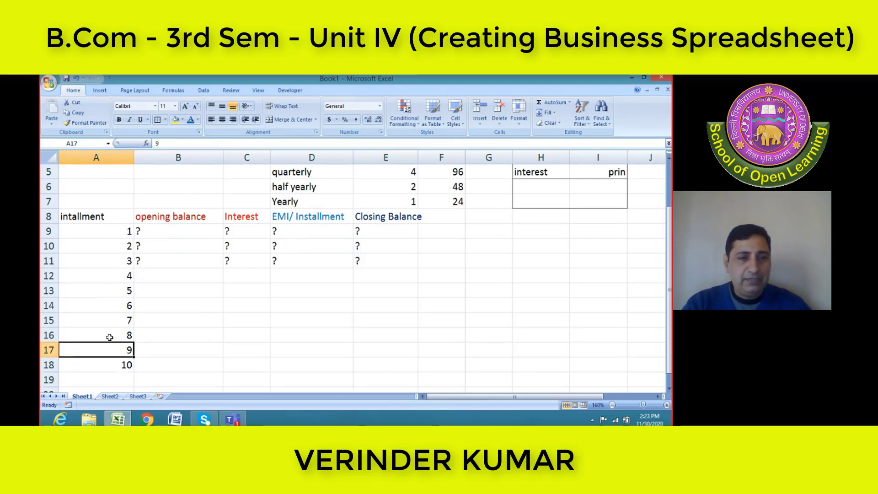
key("shift+Down")
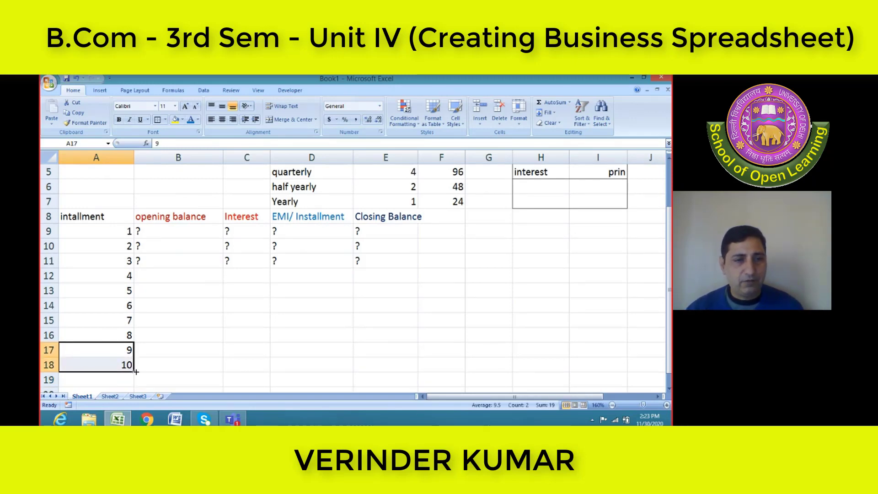
left_click_drag(135, 372, 129, 385)
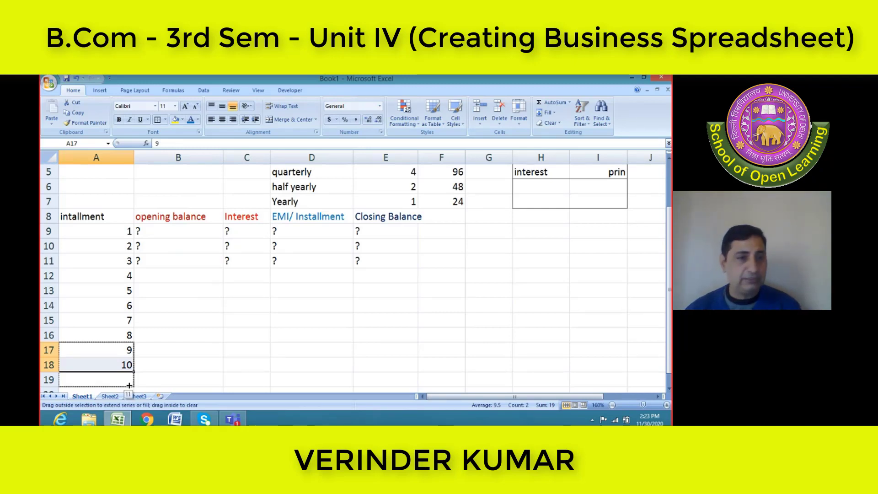
left_click_drag(129, 385, 129, 385)
Fill the series from installments 10 and 11 in A18:A19 down to 16 in A24
scroll(126, 379, "down", 5)
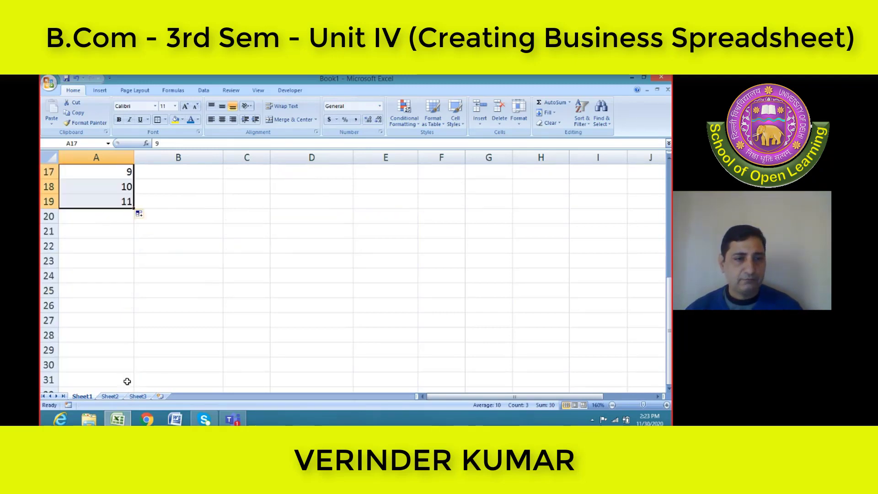
scroll(126, 348, "up", 3)
left_click(126, 276)
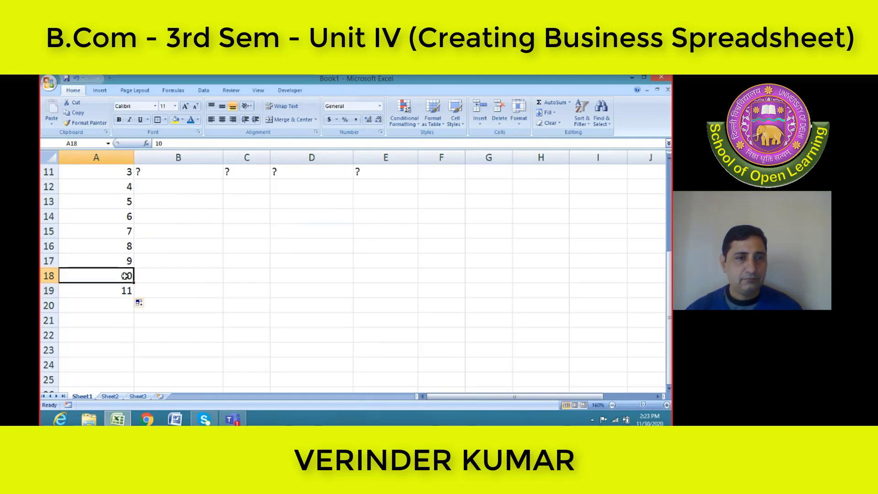
left_click_drag(126, 275, 127, 291)
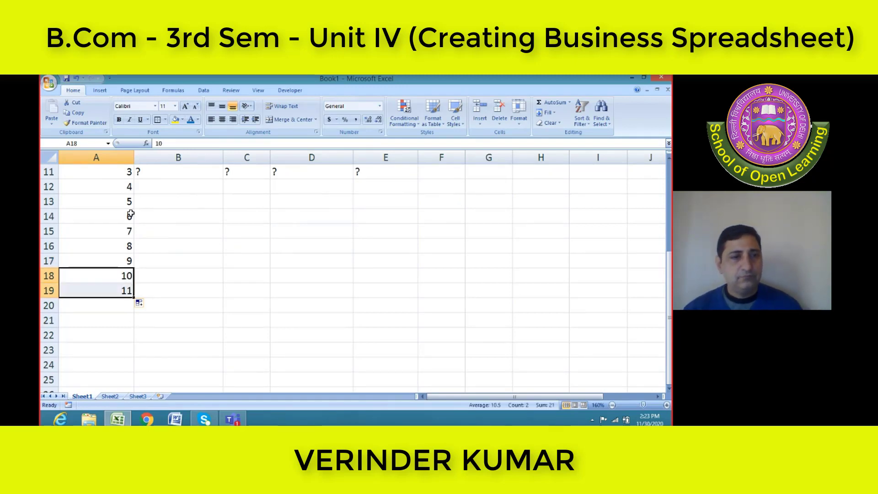
left_click_drag(134, 297, 123, 368)
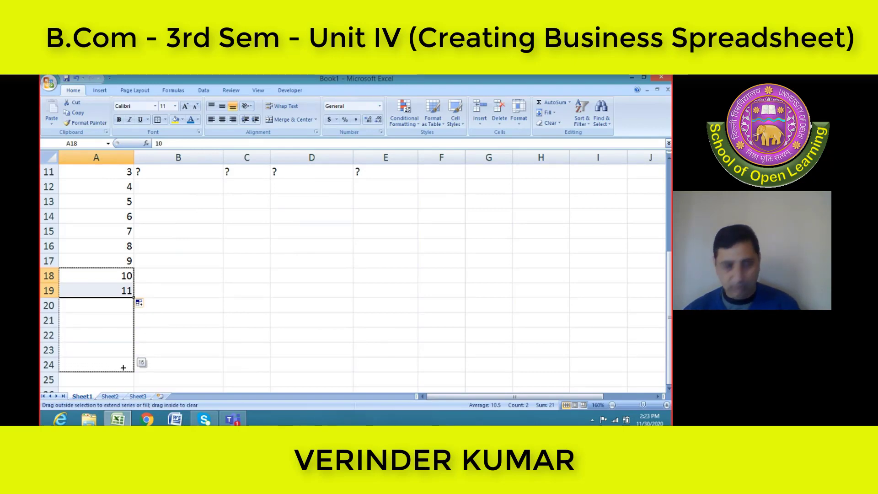
left_click_drag(123, 368, 125, 364)
Extend the installment number series in column A from 16 in A24 down to row 32
scroll(125, 365, "down", 4)
scroll(126, 358, "up", 1)
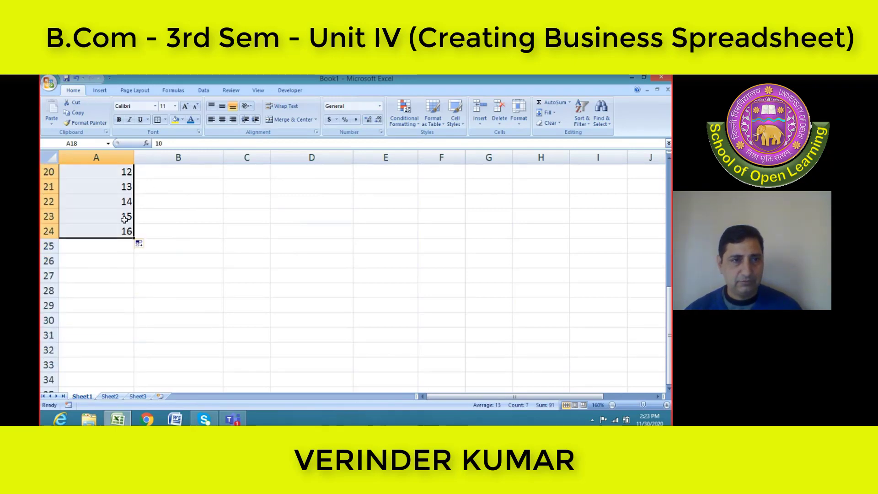
left_click_drag(135, 238, 133, 350)
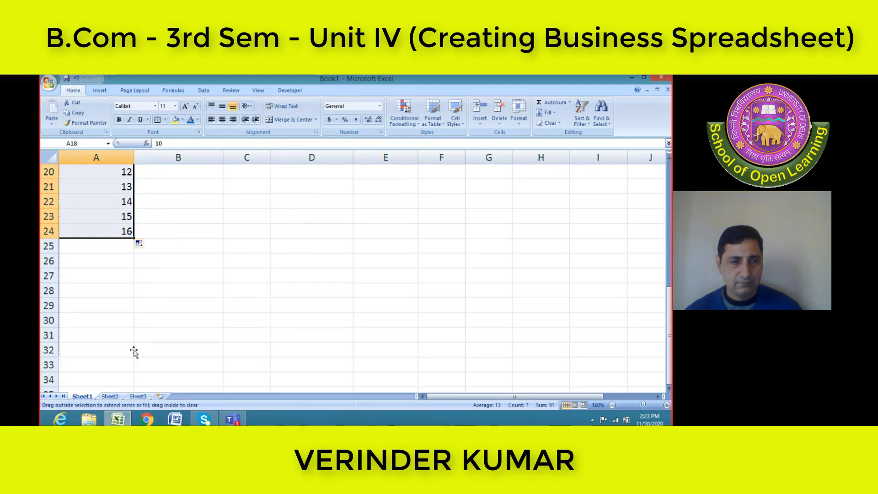
left_click(102, 337)
scroll(126, 290, "up", 6)
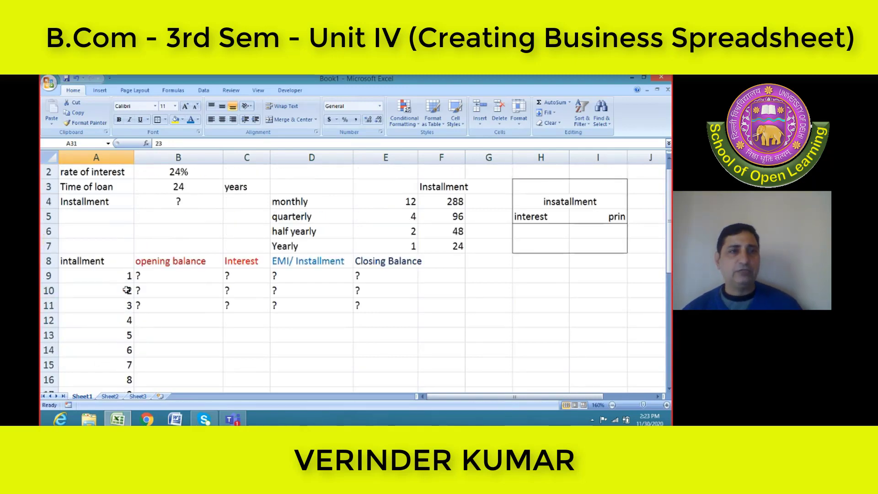
Link the first installment's opening balance in B9 to the loan amount with the formula =B1
left_click(168, 279)
key("Right")
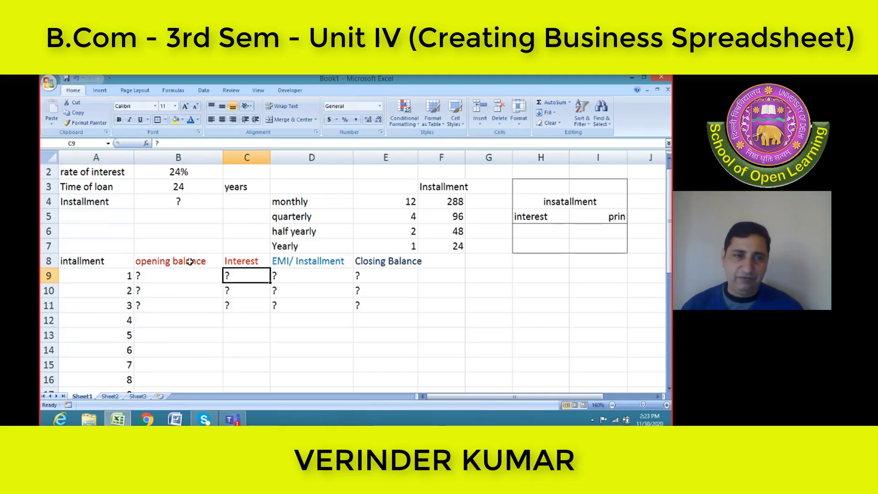
scroll(275, 289, "up", 1)
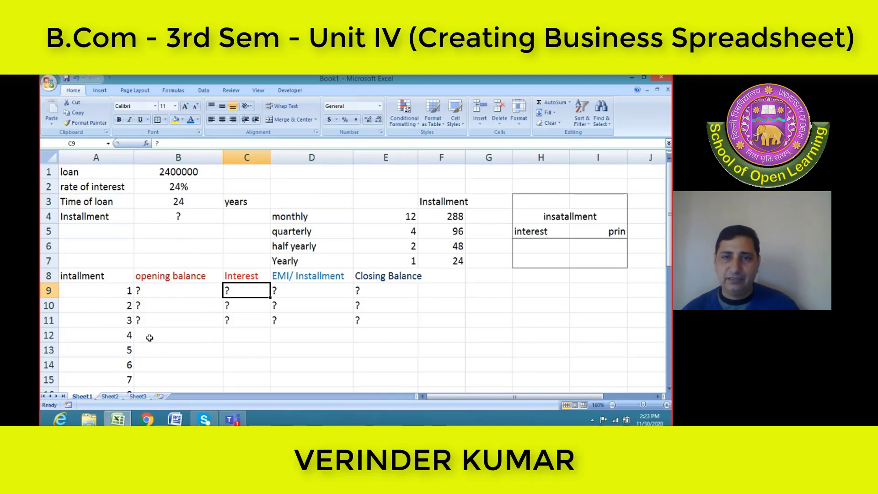
left_click(168, 293)
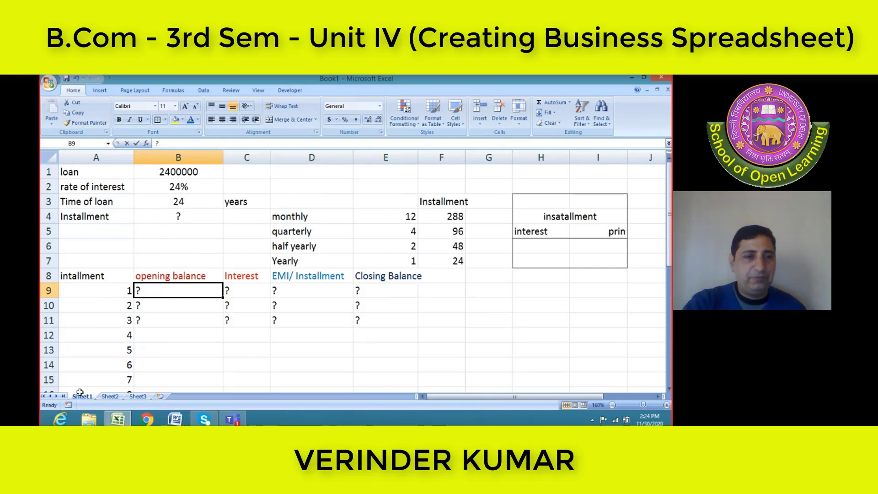
type("=b")
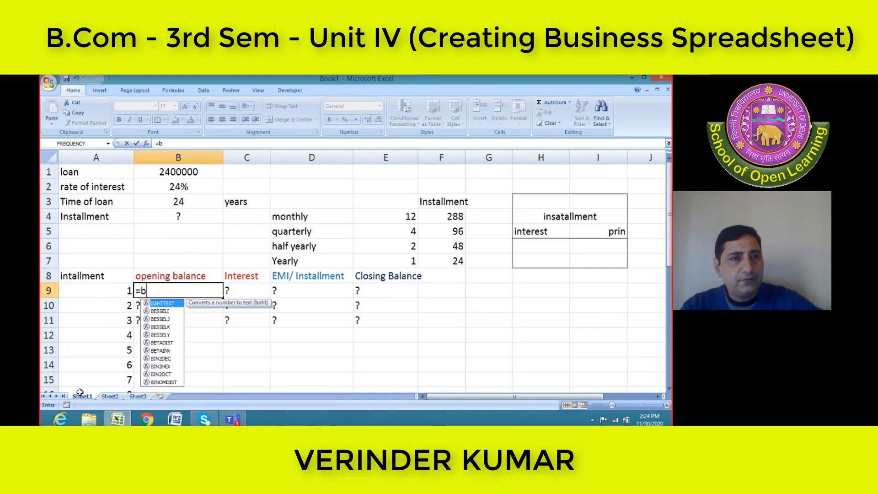
type("1")
key("Return")
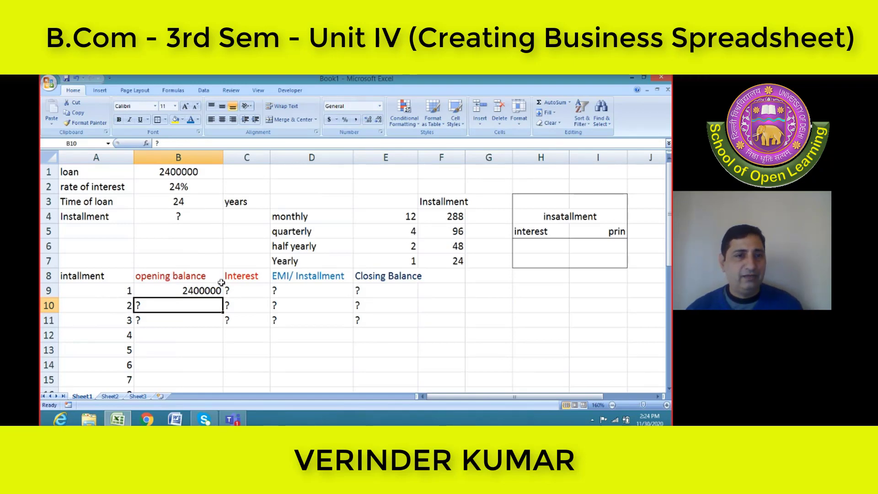
Correct the spelling of the merged heading in H4, above interest and prin, to "installment"
left_click(250, 290)
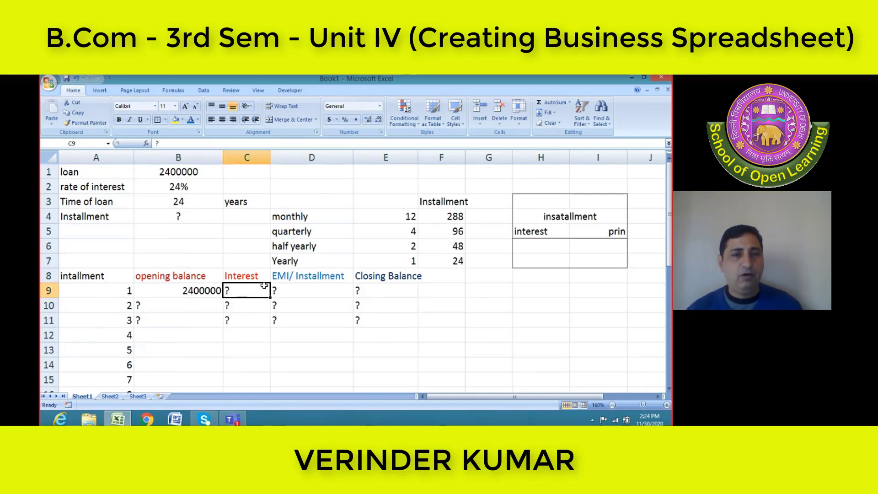
left_click(303, 289)
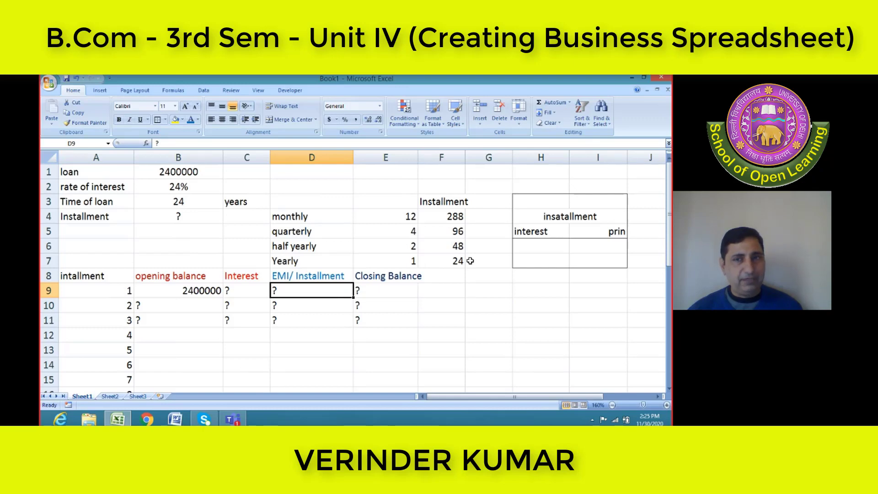
left_click(519, 290)
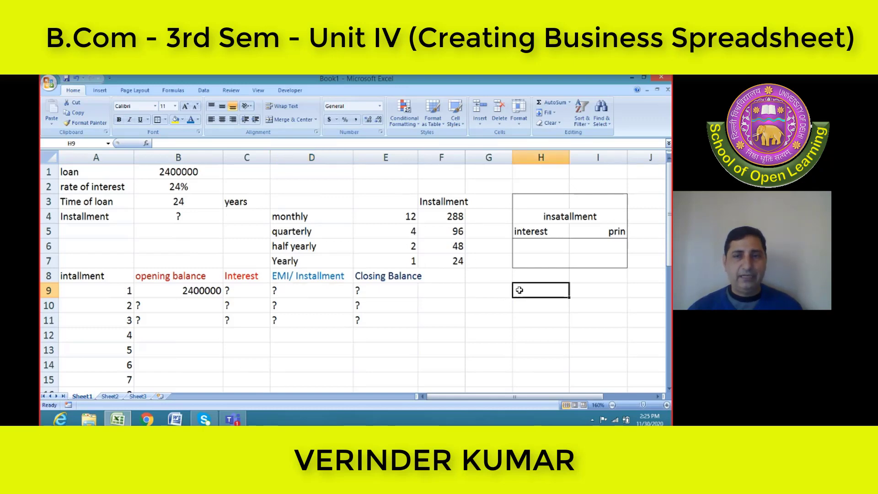
left_click(542, 230)
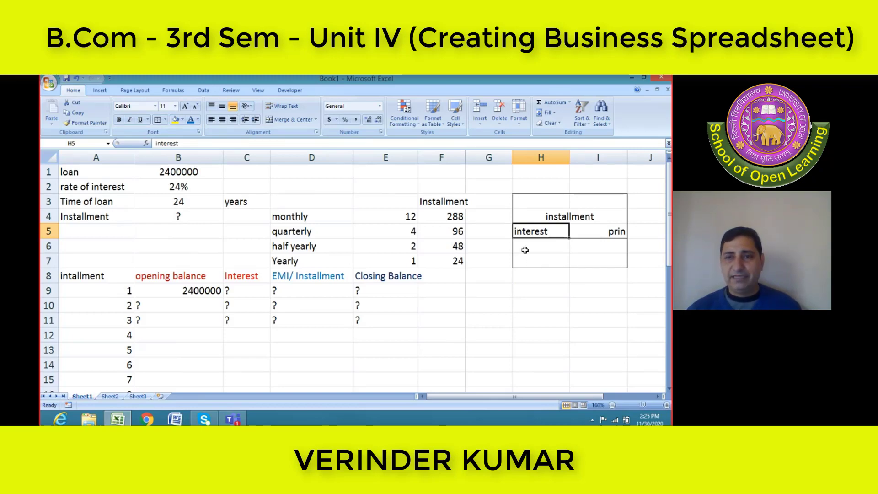
left_click(615, 232)
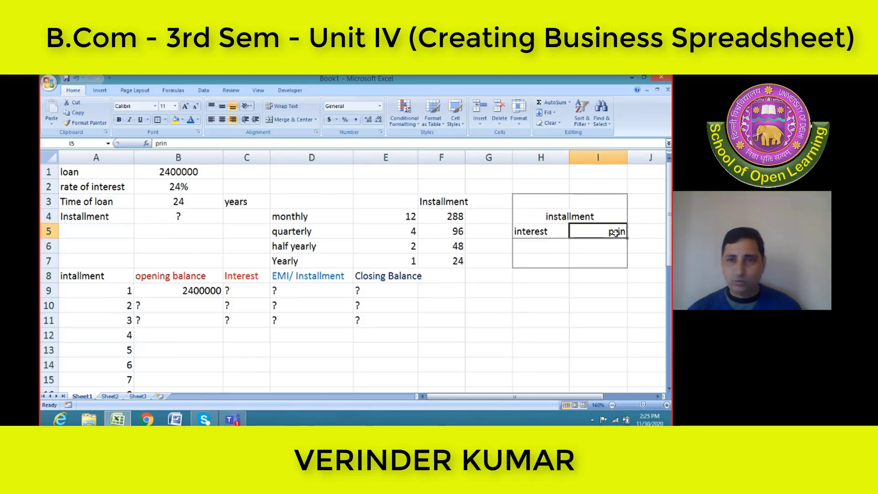
Write the note "INST-INT=PRINC" in G9 beside the first installment row
left_click(486, 290)
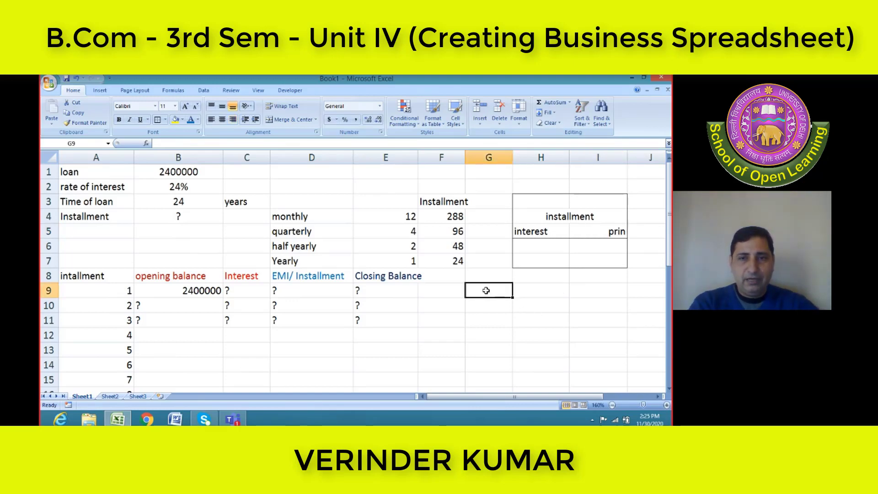
double_click(486, 290)
type("int")
key("BackSpace")
key("BackSpace")
key("BackSpace")
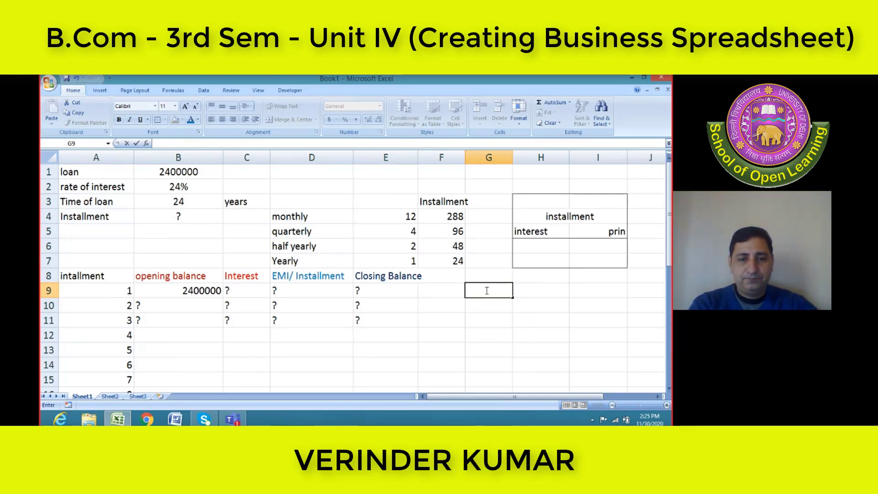
type("IND")
key("BackSpace")
type("D")
key("BackSpace")
type("ST-")
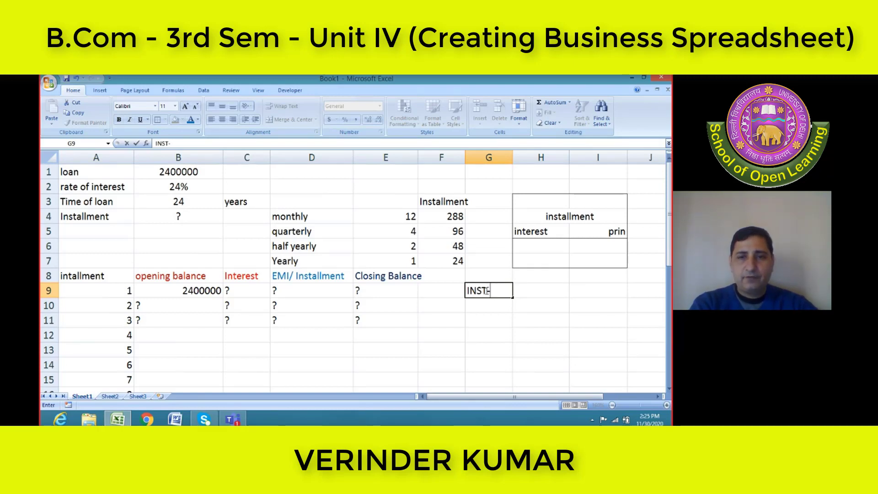
type("INT")
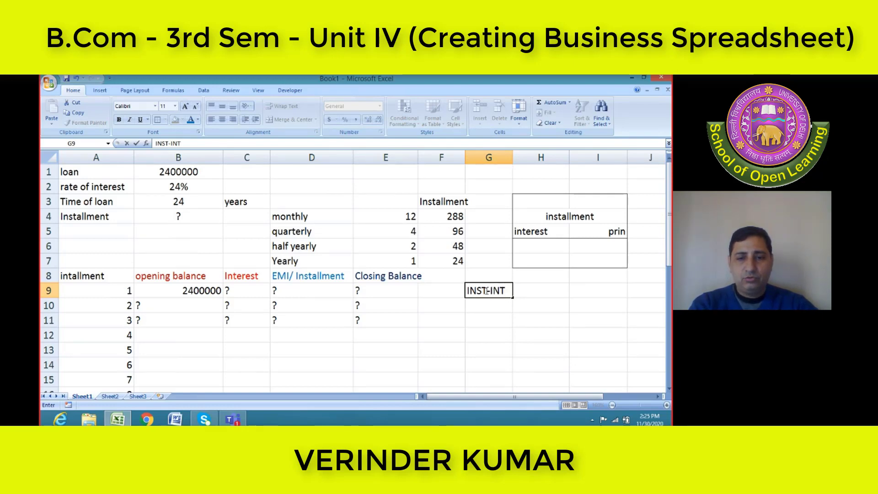
type("=PRINC")
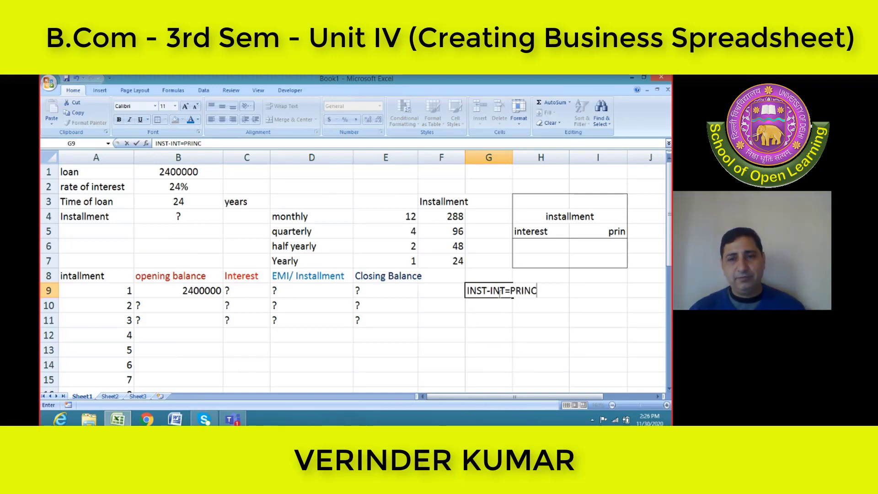
Reword the note in G9 as "INSTALLMENT - PRINC=INTEREST"
key("BackSpace")
key("BackSpace")
key("BackSpace")
key("BackSpace")
key("BackSpace")
key("BackSpace")
key("BackSpace")
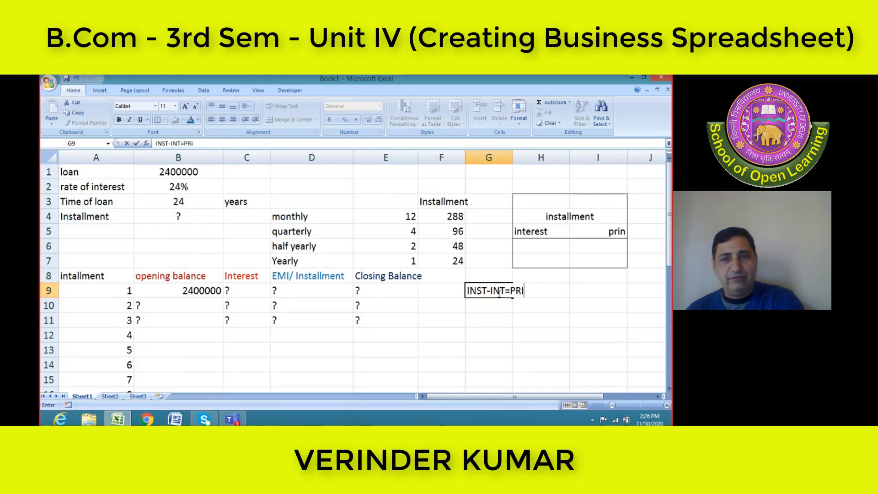
key("BackSpace")
key("BackSpace")
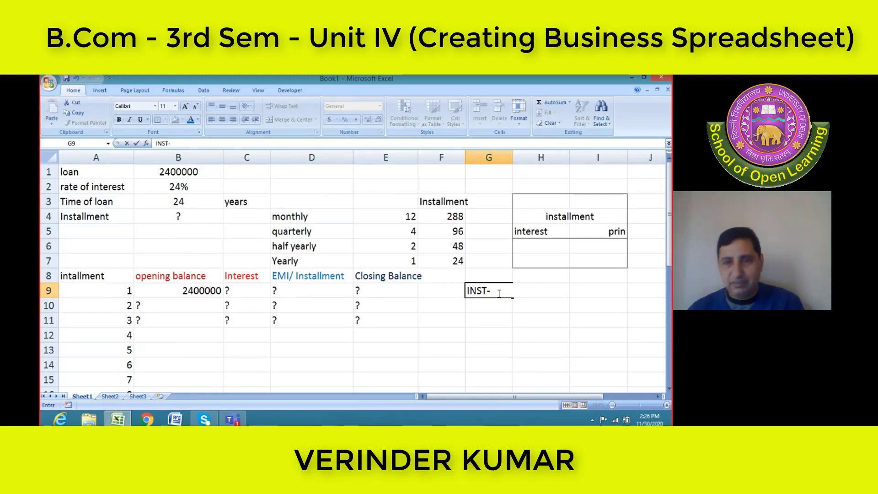
type("A")
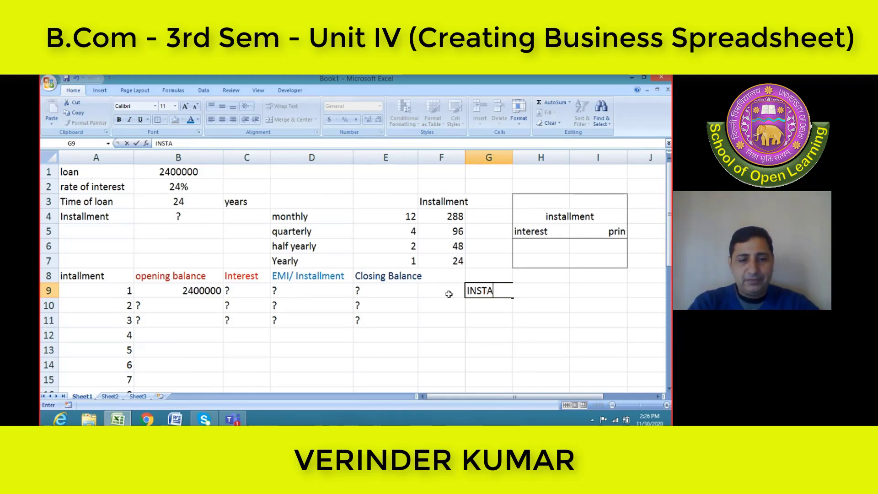
type("LLMENT - P")
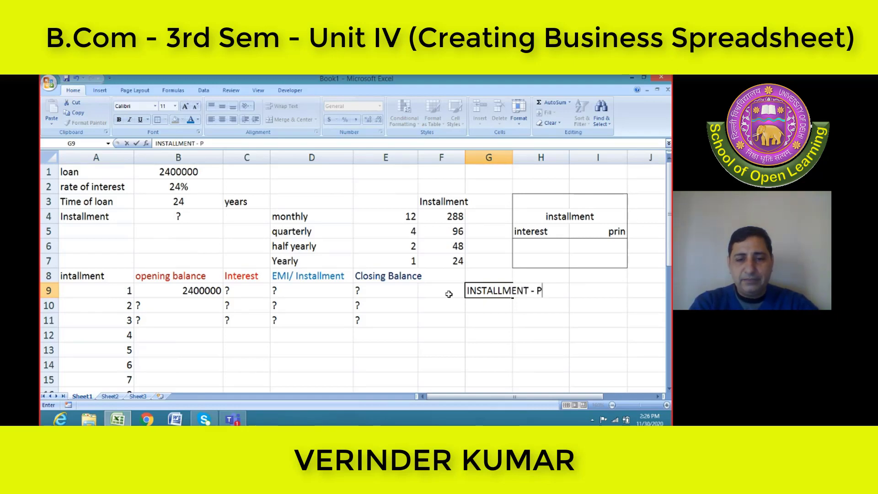
type("RINCPAL")
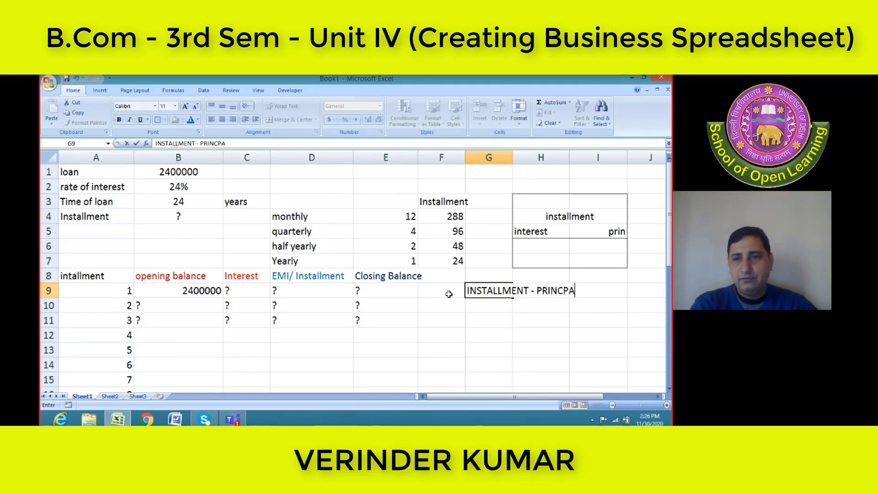
key("BackSpace")
key("BackSpace")
key("BackSpace")
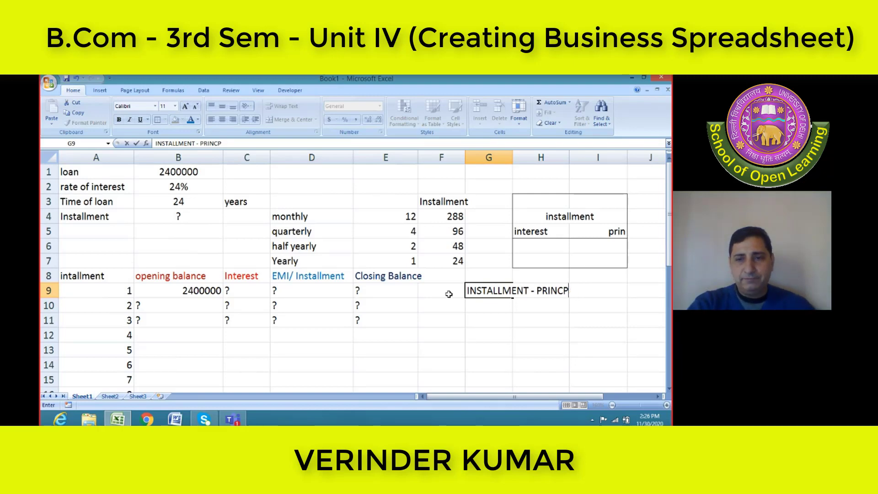
type("IPAL")
key("BackSpace")
key("BackSpace")
key("BackSpace")
key("BackSpace")
type("=")
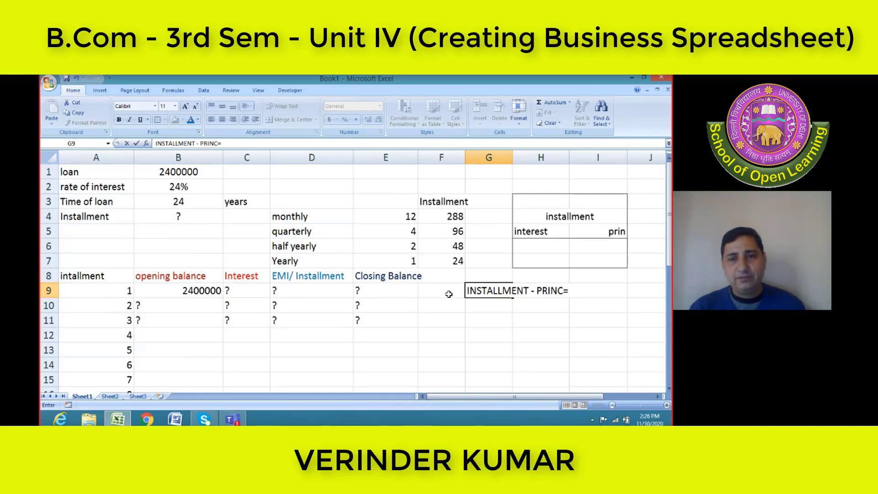
type("INTEREST")
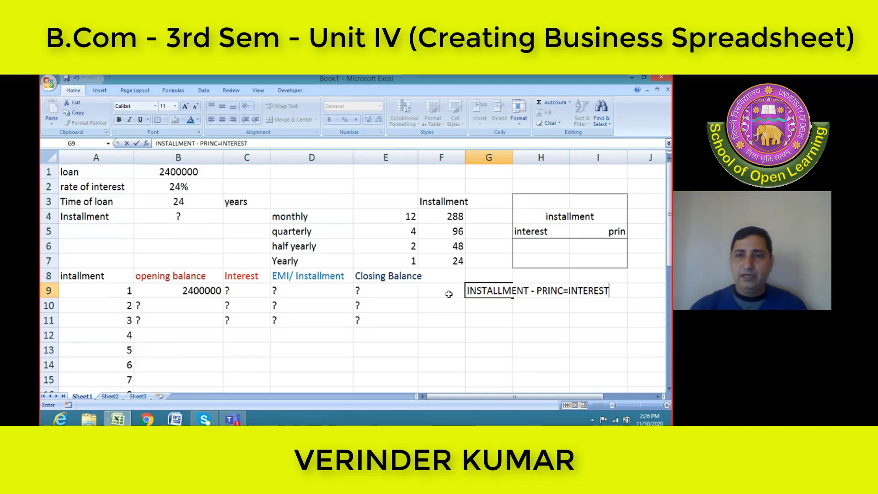
left_click(575, 216)
left_click(603, 232)
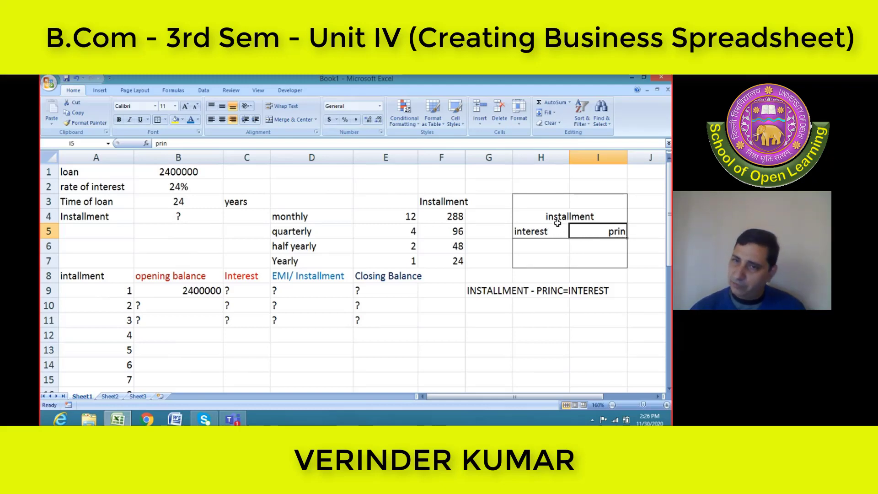
left_click(561, 215)
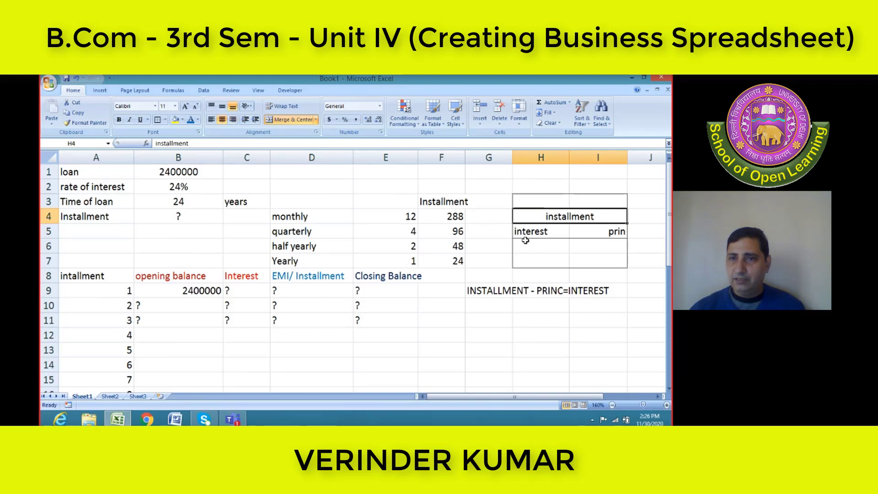
left_click(535, 234)
left_click(601, 235)
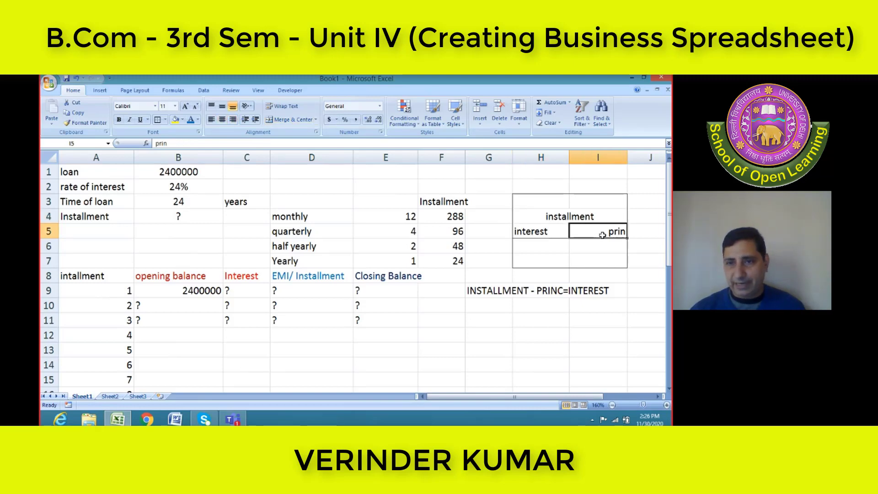
Change the note in G9 to read "INSTALLMENT = PINC. + INTEREST"
left_click(499, 293)
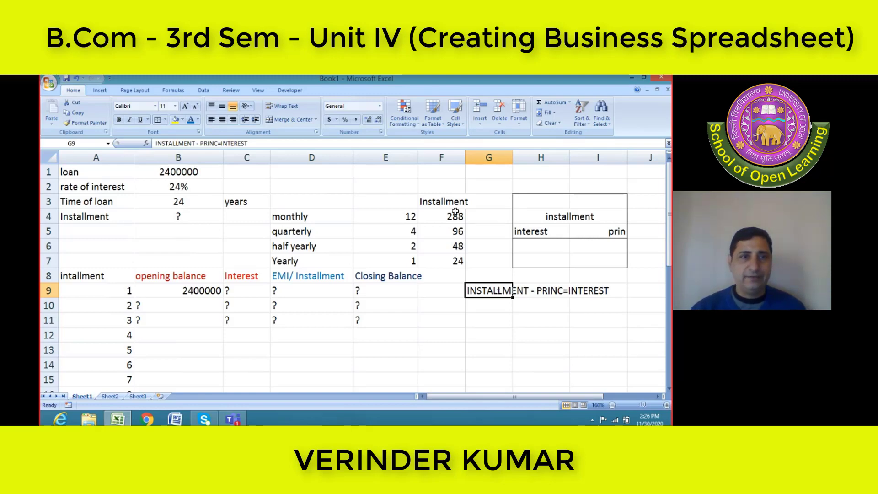
left_click(251, 144)
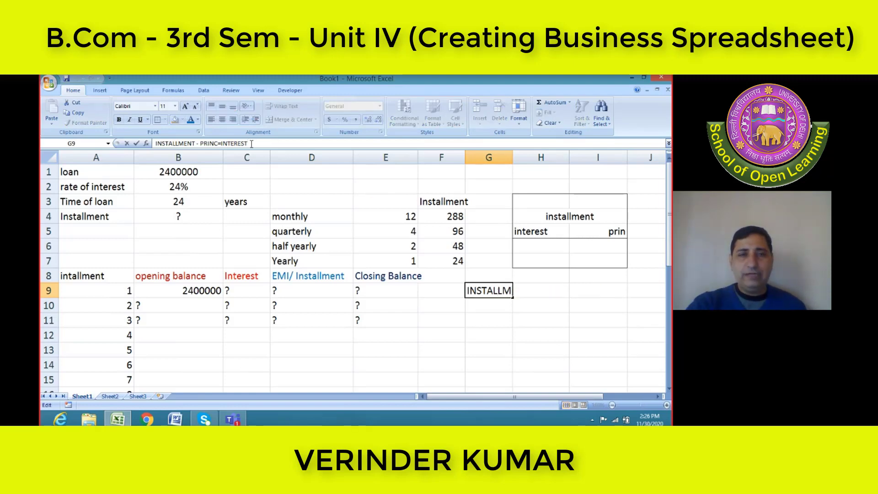
key("BackSpace")
key("BackSpace")
key("BackSpace")
key("BackSpace")
key("BackSpace")
key("BackSpace")
key("BackSpace")
key("BackSpace")
key("BackSpace")
key("BackSpace")
key("BackSpace")
key("BackSpace")
key("BackSpace")
key("BackSpace")
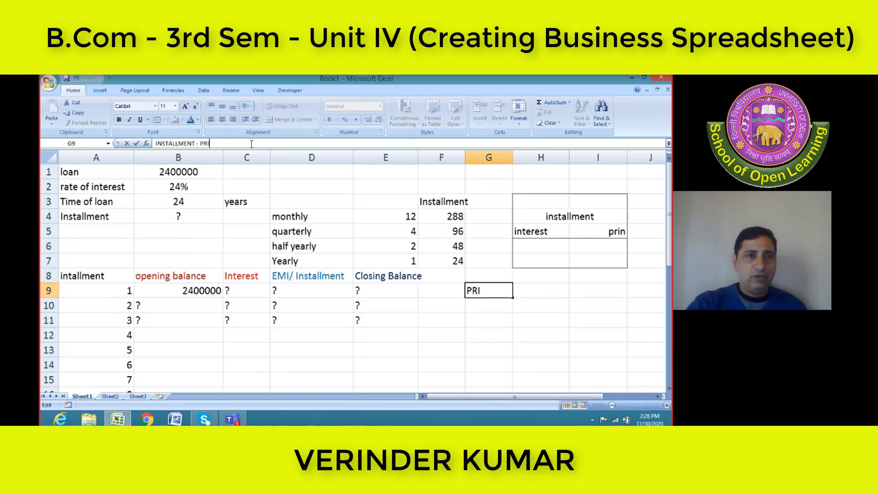
type("=")
key("Home")
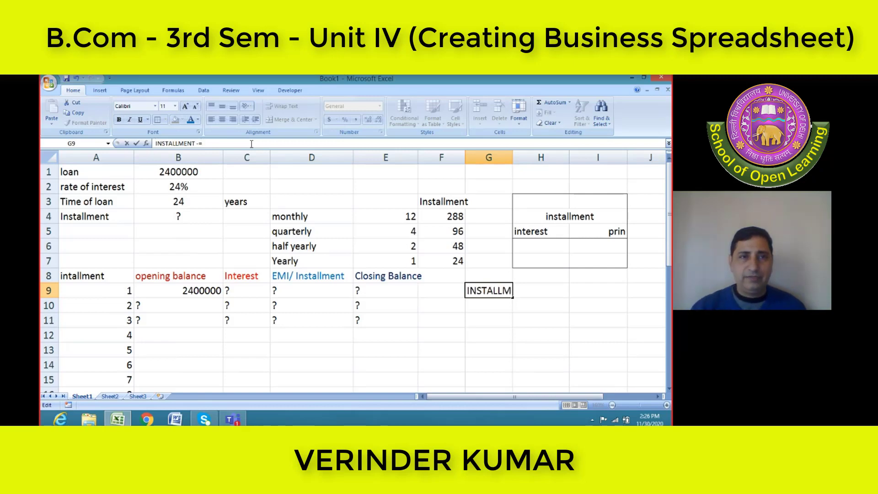
key("End")
key("Left")
key("BackSpace")
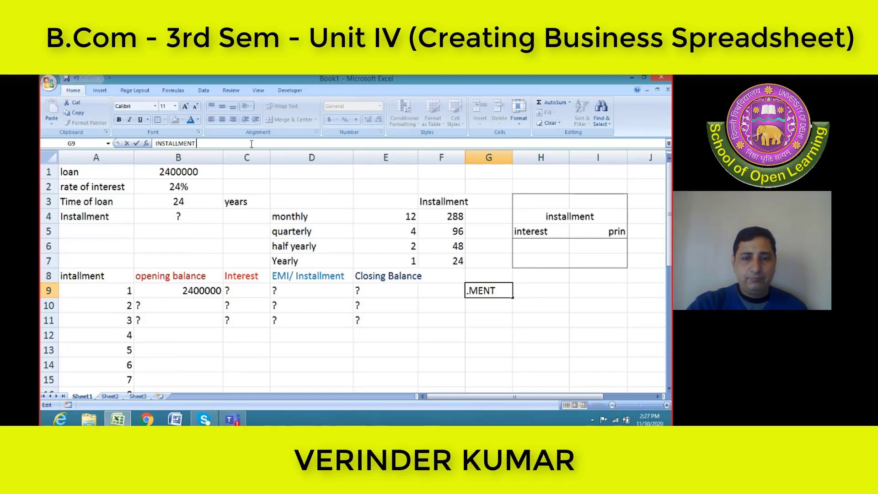
type("PINC. + INTEREST")
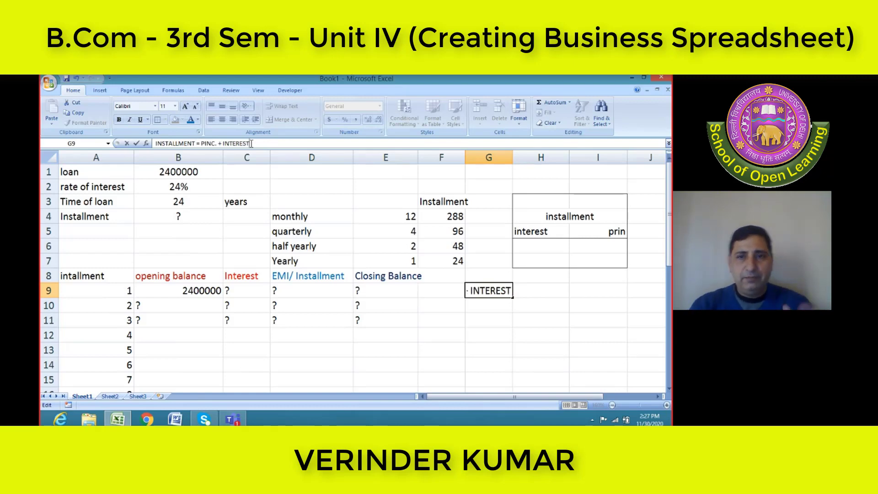
Commit the note "INSTALLMENT = PINC. + INTEREST" to G9
key("Return")
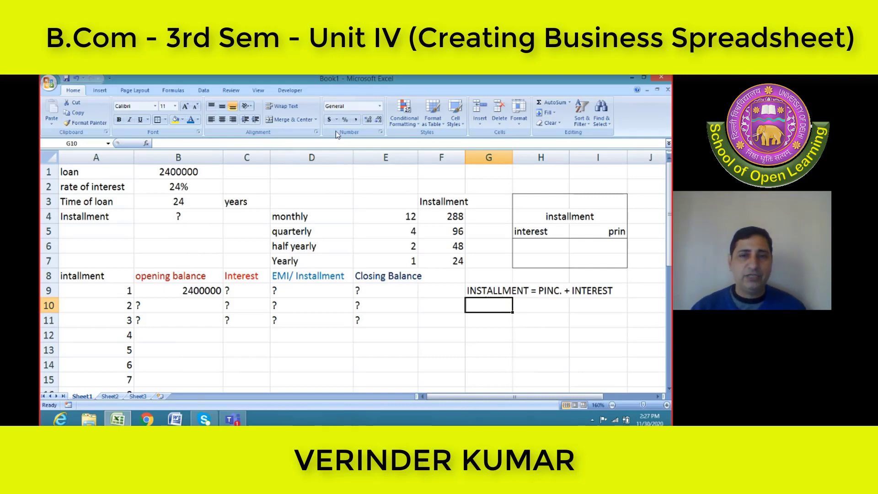
Build a PMT formula in B4 using B2 as the rate, B3 as the number of periods and D1 as the present value
left_click(178, 218)
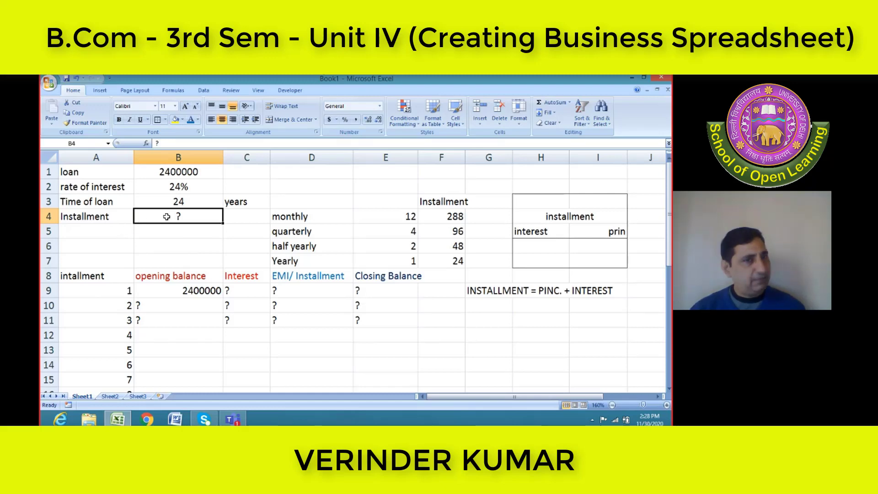
type("=")
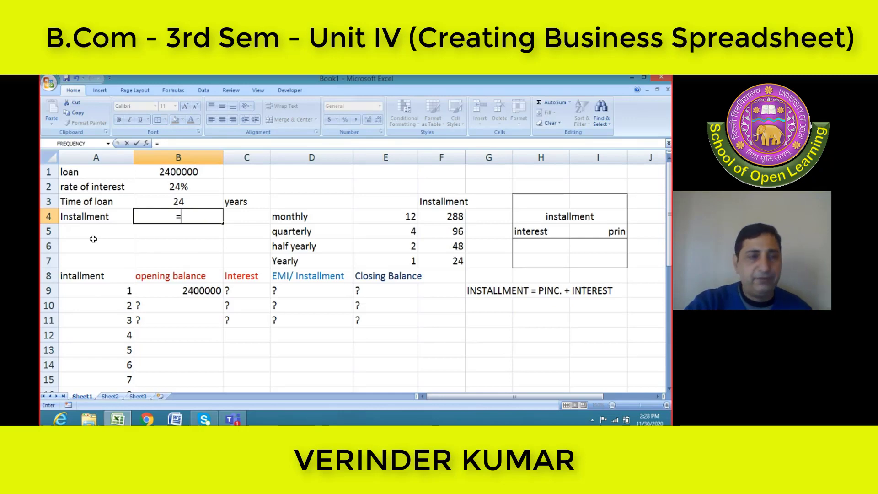
type("PMT")
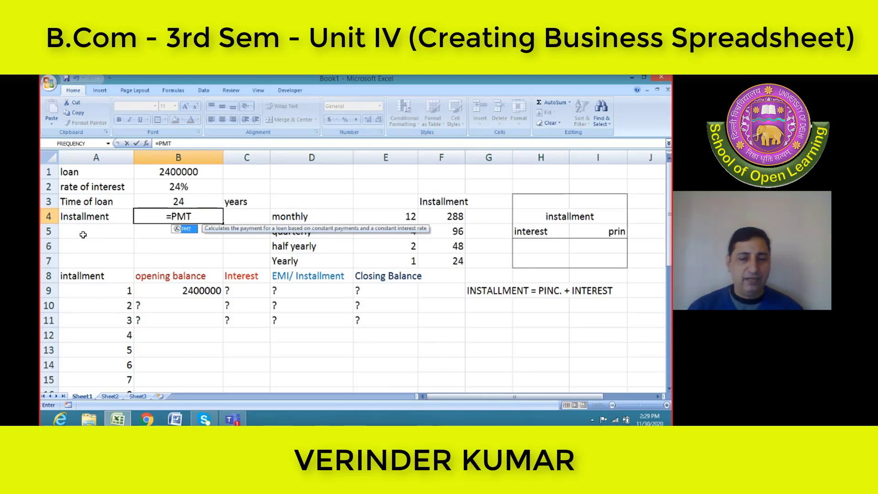
type("(")
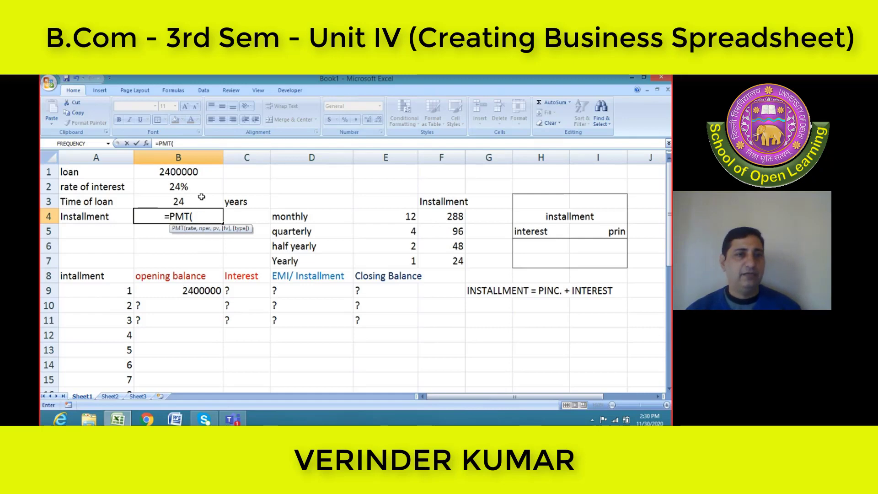
left_click(183, 187)
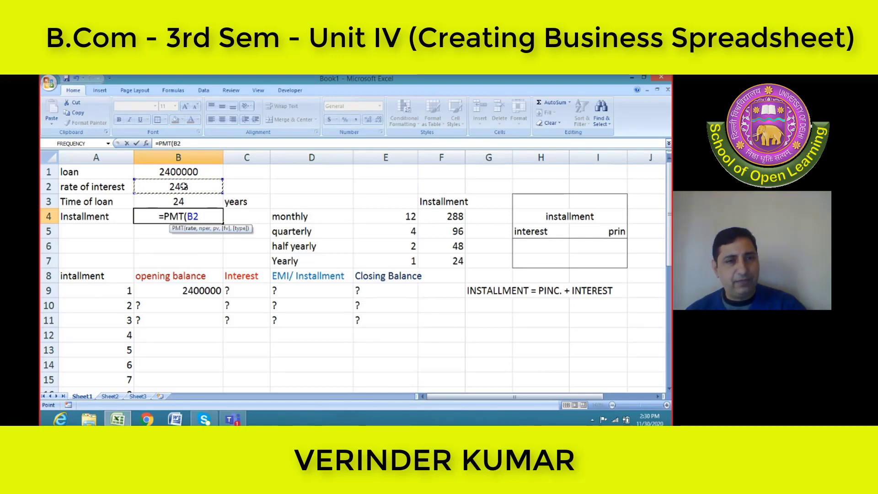
type(",")
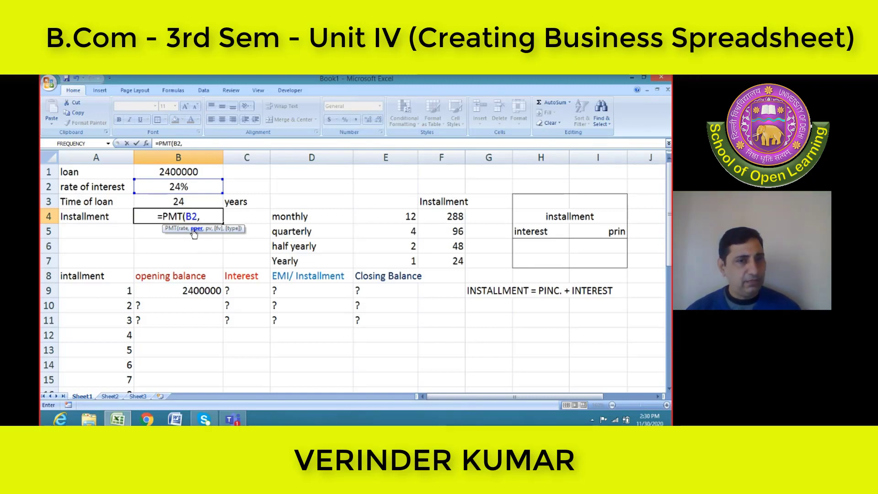
left_click(200, 199)
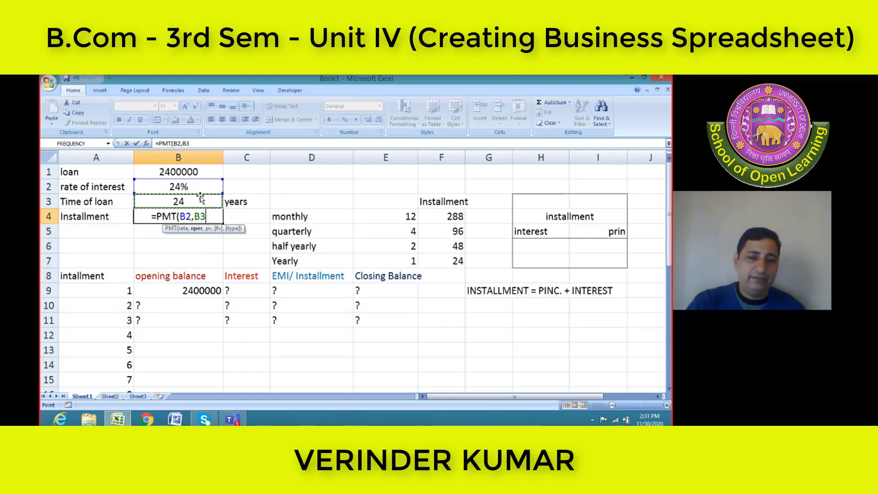
type(",")
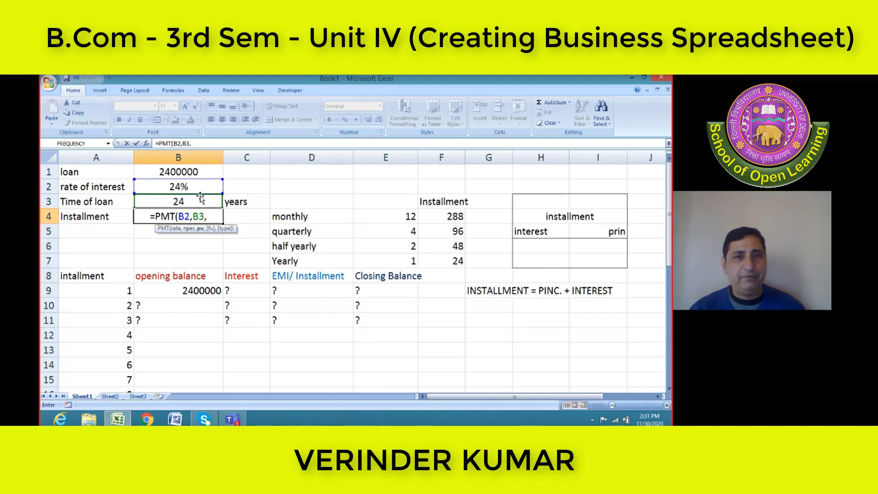
left_click(336, 172)
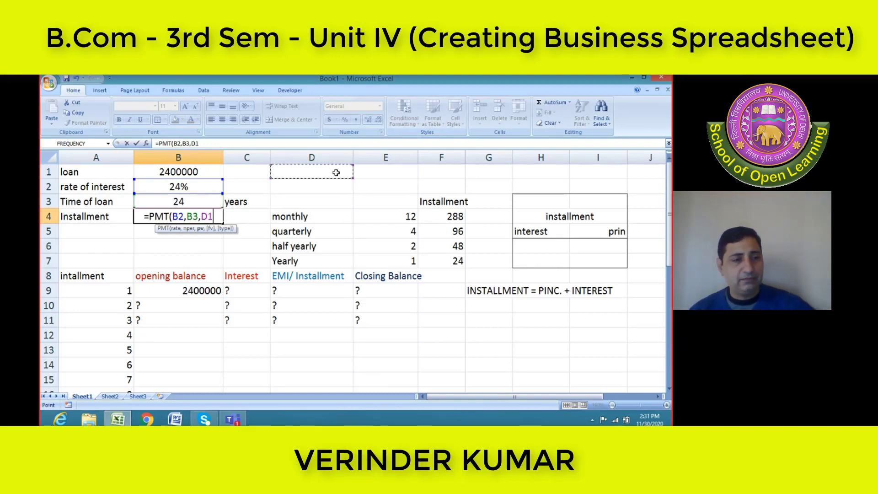
Abandon the unfinished formula in B4 and write out the syntax =PMT(RATE,NPER,PV) in cell D1
key("Escape")
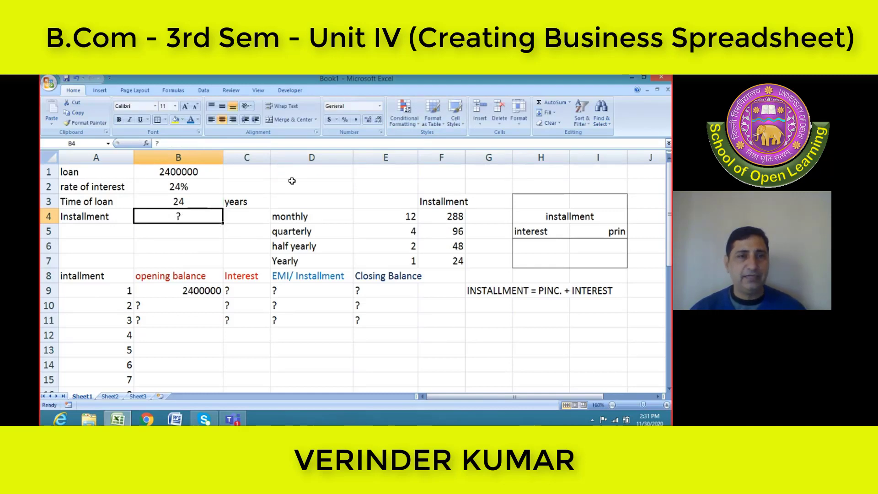
left_click(319, 171)
type("=PMT(")
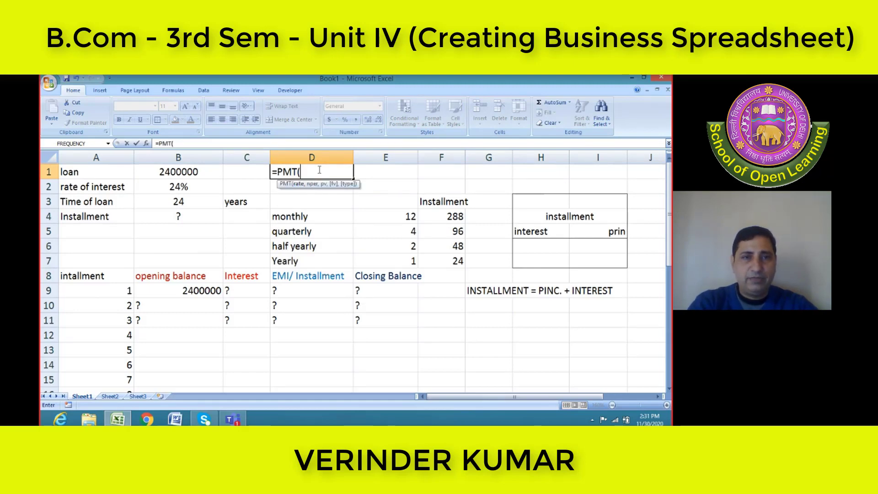
type("RATE,")
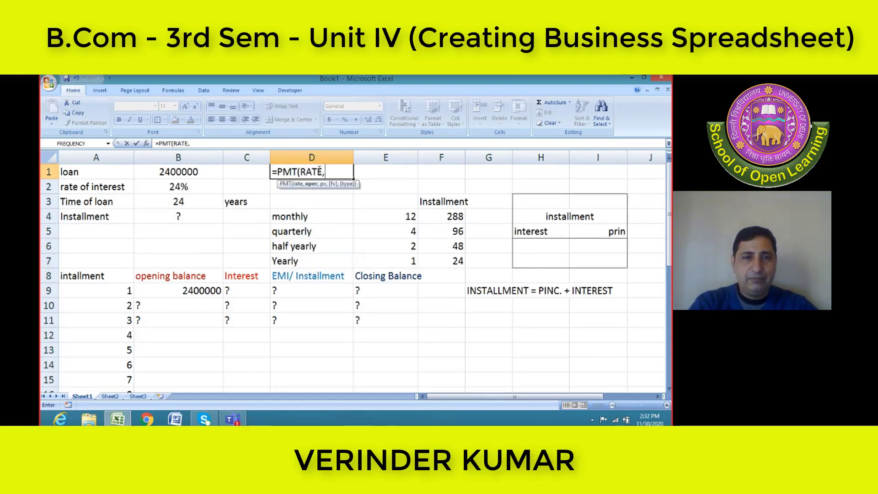
type("NP")
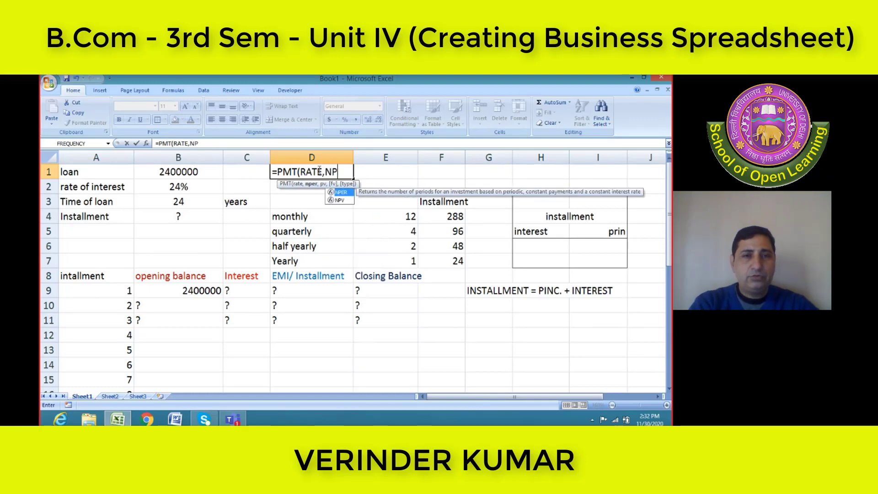
type("ER,")
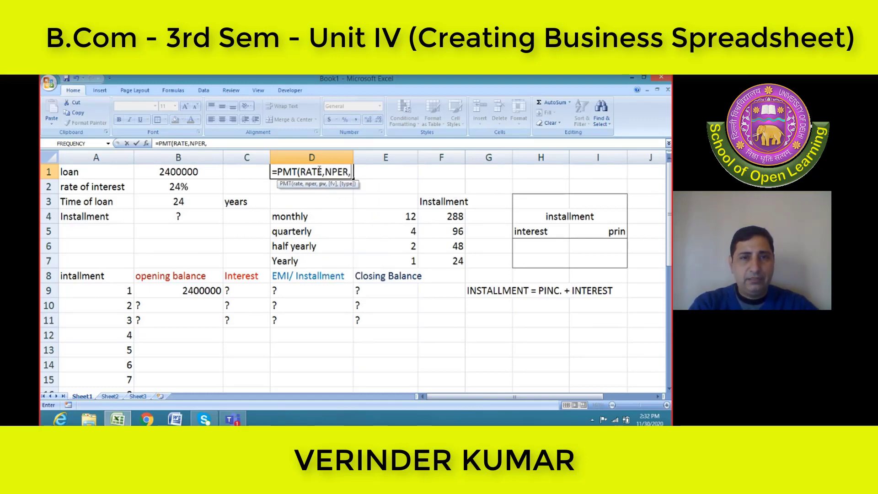
type("PV")
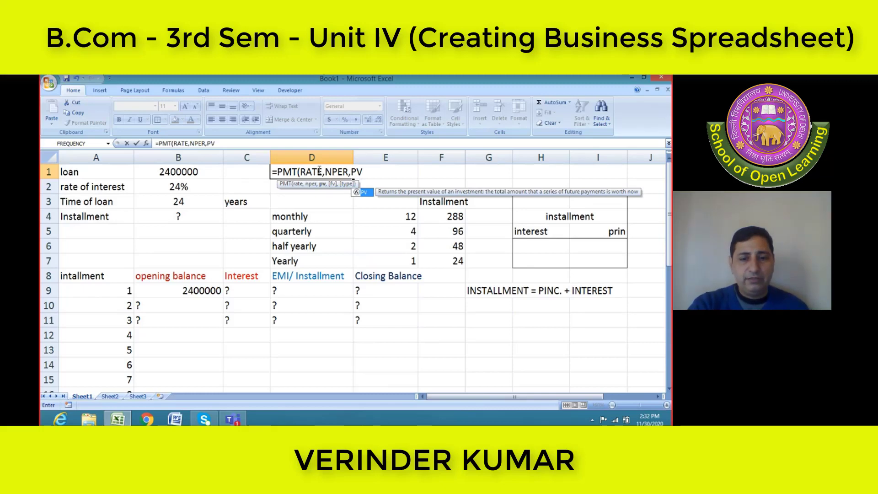
type(")")
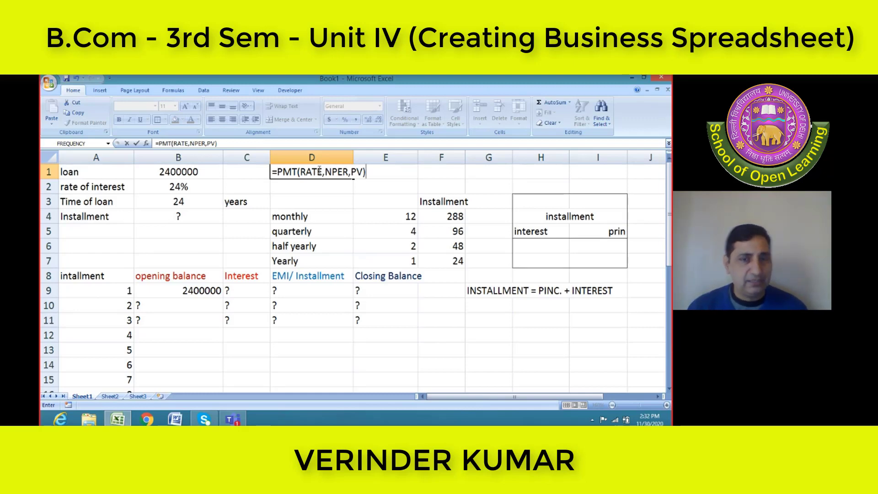
Erase the PMT syntax text from cell D1
key("BackSpace")
key("BackSpace")
key("BackSpace")
key("BackSpace")
key("BackSpace")
key("BackSpace")
key("BackSpace")
key("BackSpace")
key("BackSpace")
key("BackSpace")
key("BackSpace")
key("BackSpace")
key("BackSpace")
key("BackSpace")
key("BackSpace")
key("BackSpace")
key("BackSpace")
key("BackSpace")
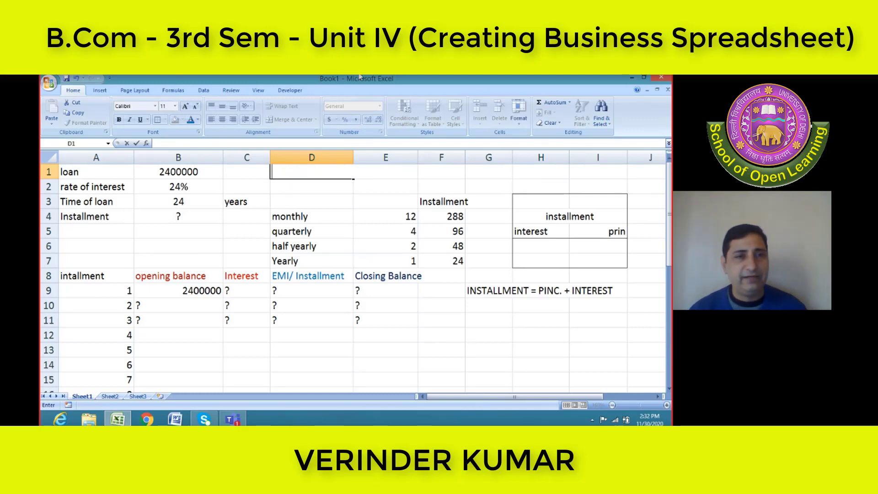
Enter =PMT(B2,B3,B1) in the Installment cell B4 to calculate the loan payment
left_click(177, 218)
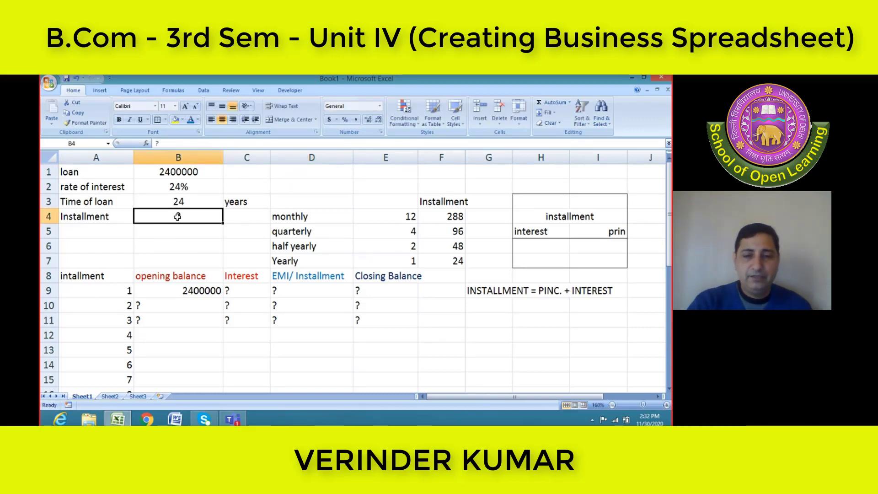
type("=PMT")
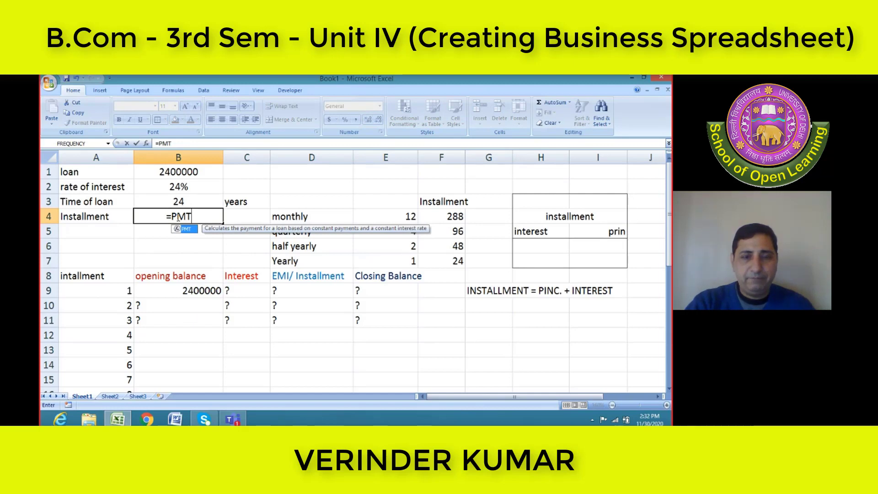
type("(")
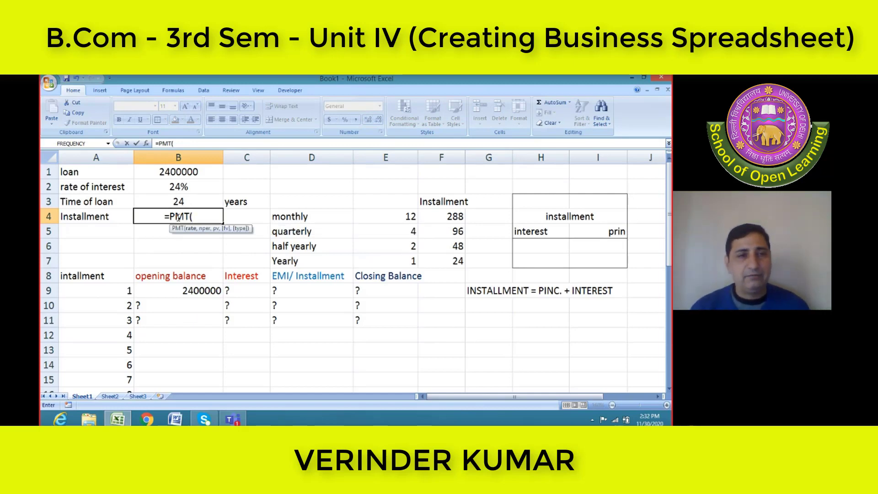
left_click(205, 188)
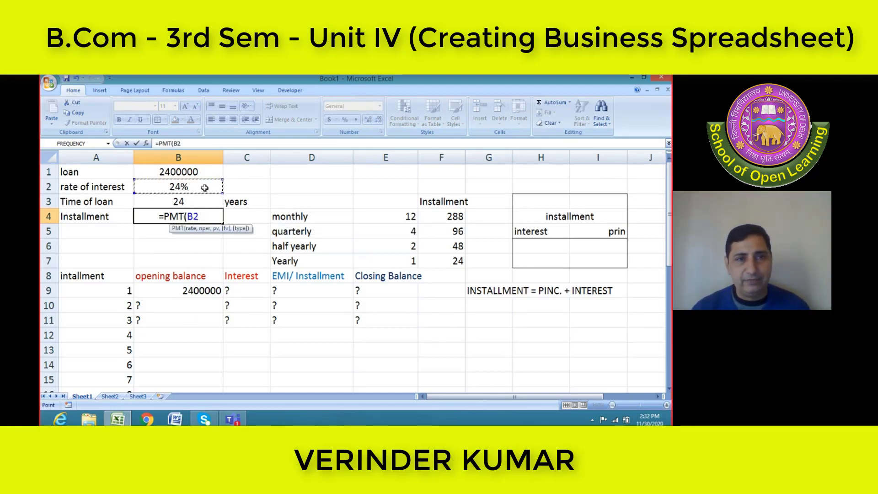
type(",")
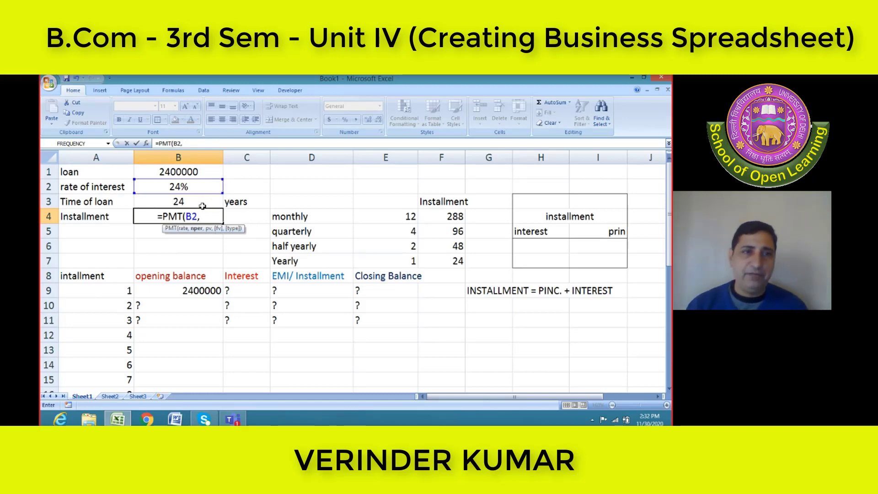
left_click(202, 206)
type(",")
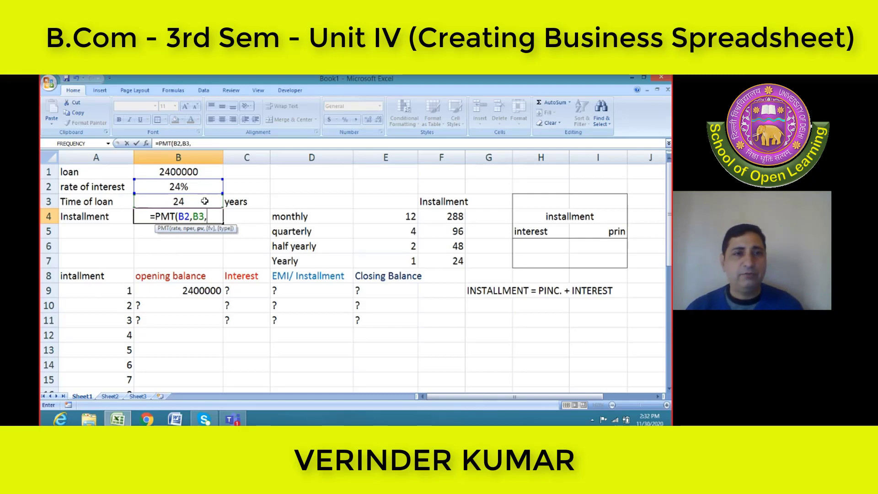
left_click(212, 172)
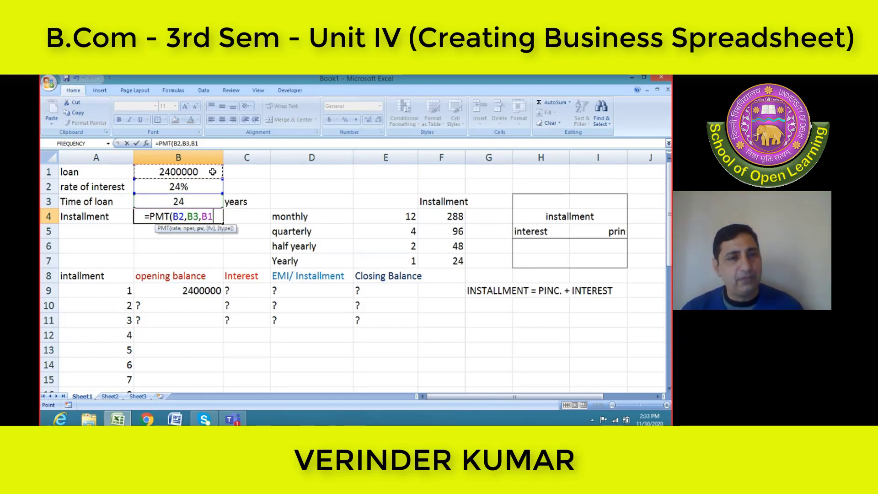
type(")")
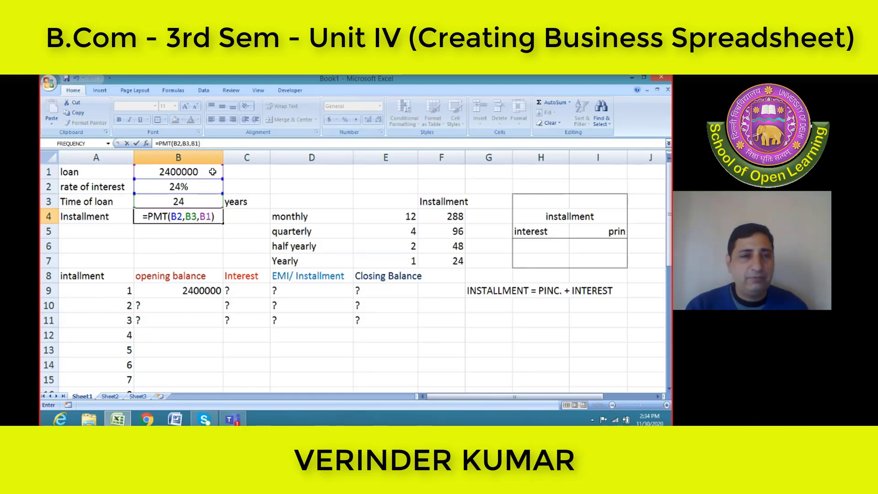
key("Left")
key("Right")
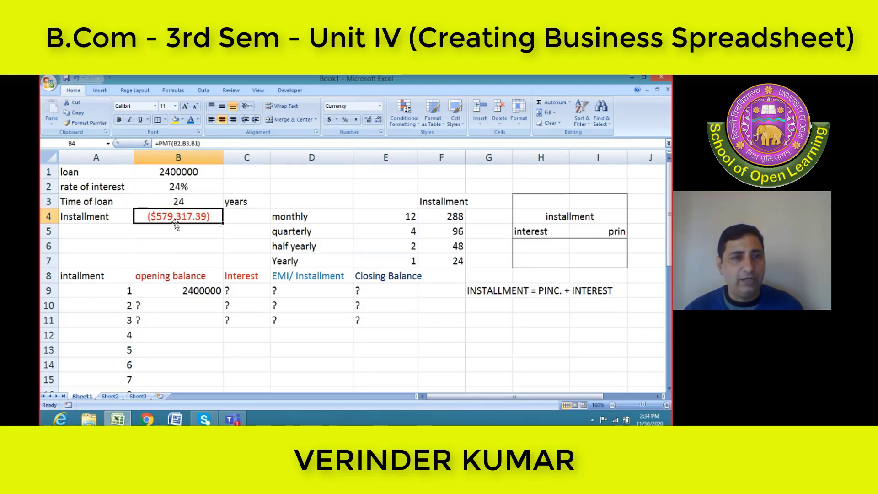
Format the installment in B4 with no currency symbol and 0 decimal places
right_click(210, 218)
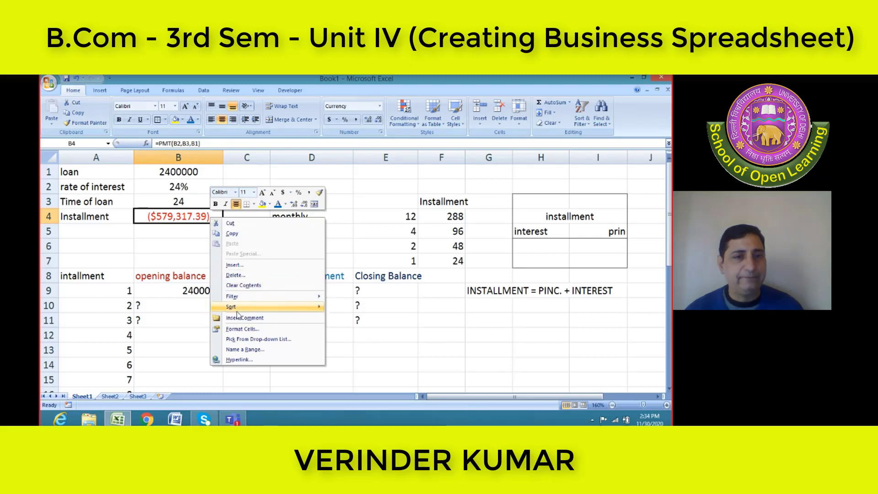
left_click(253, 332)
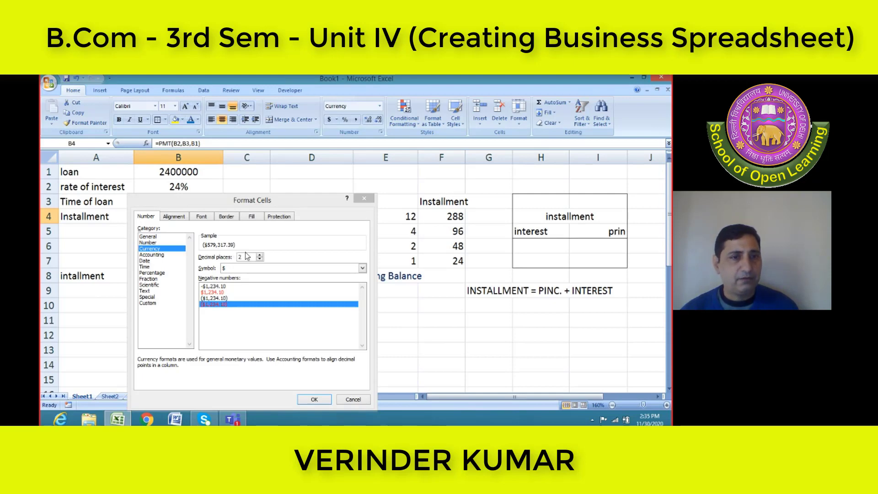
left_click(246, 267)
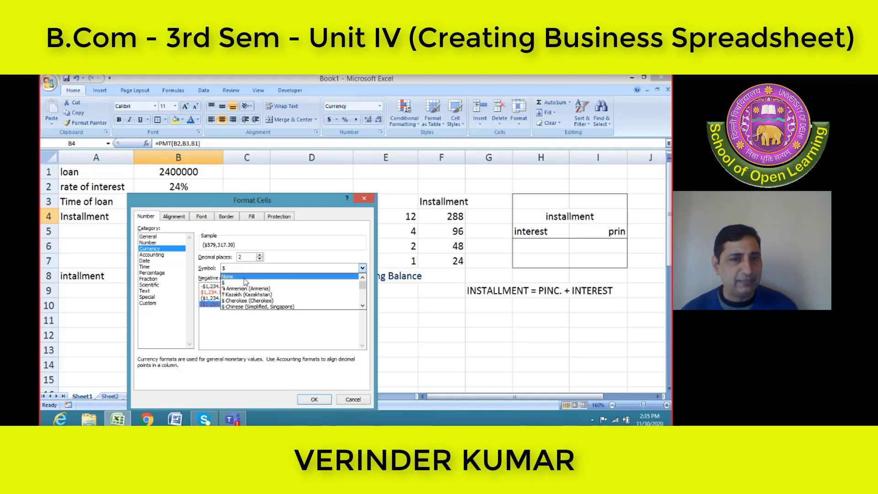
left_click(244, 277)
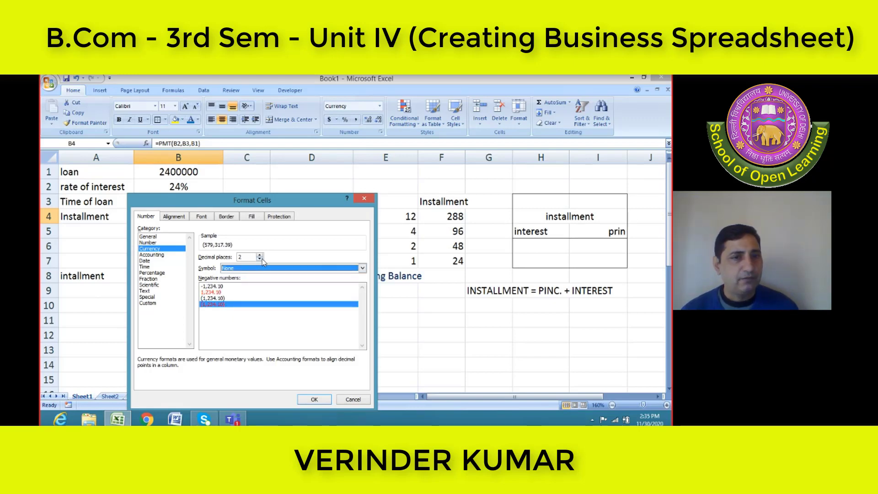
left_click(260, 259)
left_click(260, 259)
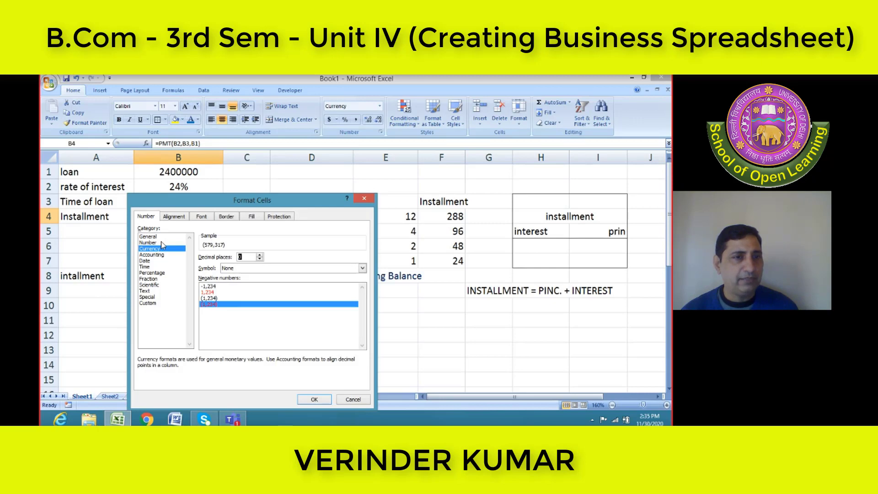
key("Return")
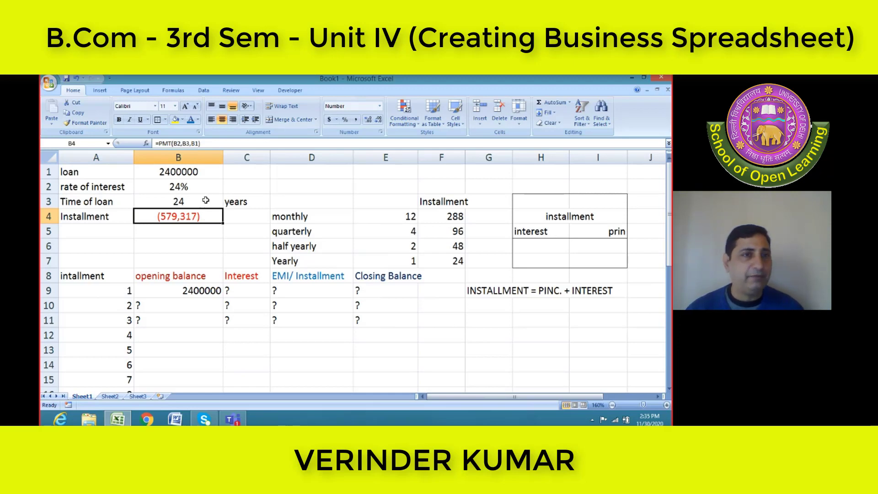
Negate the loan amount in B4's formula so that it reads =PMT(B2,B3,-B1)
left_click(192, 143)
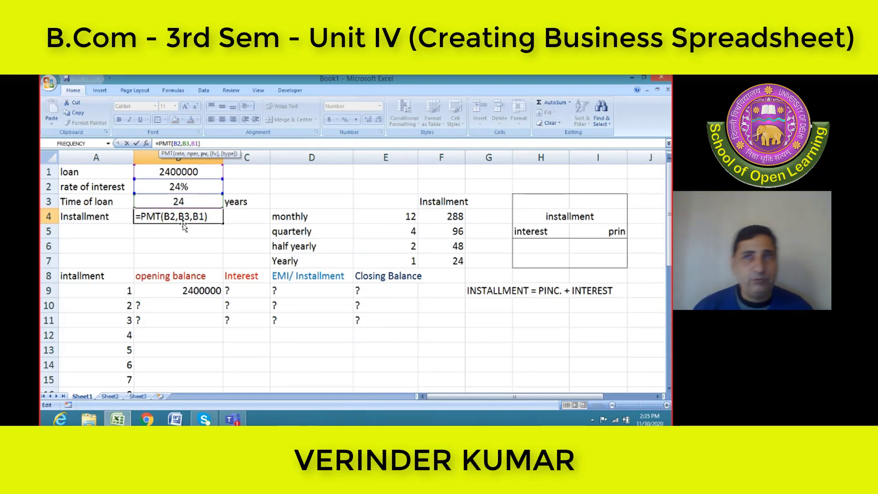
type("-")
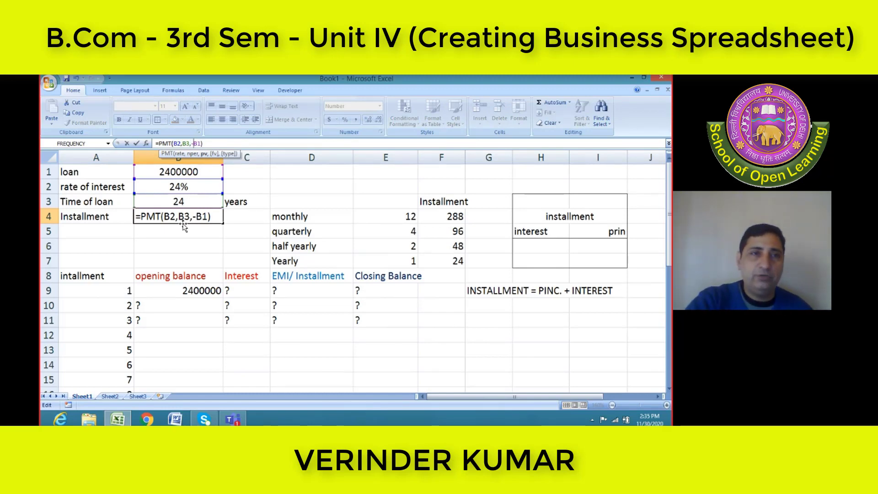
key("BackSpace")
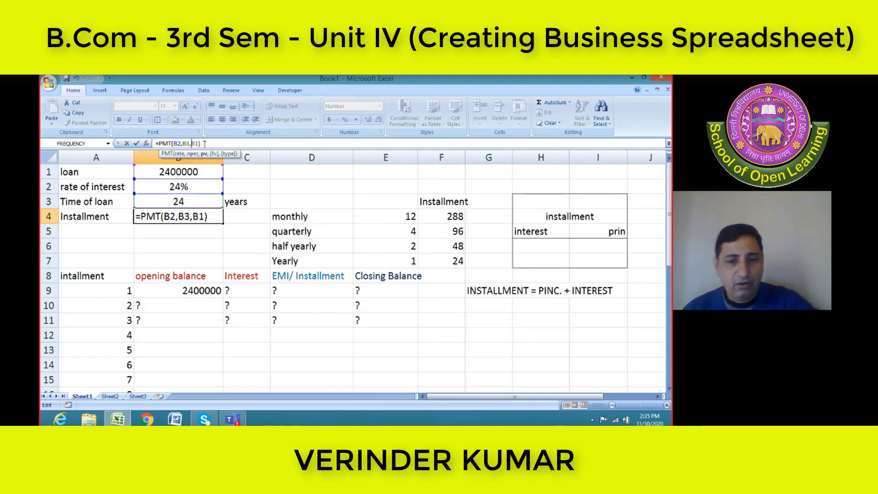
type("-")
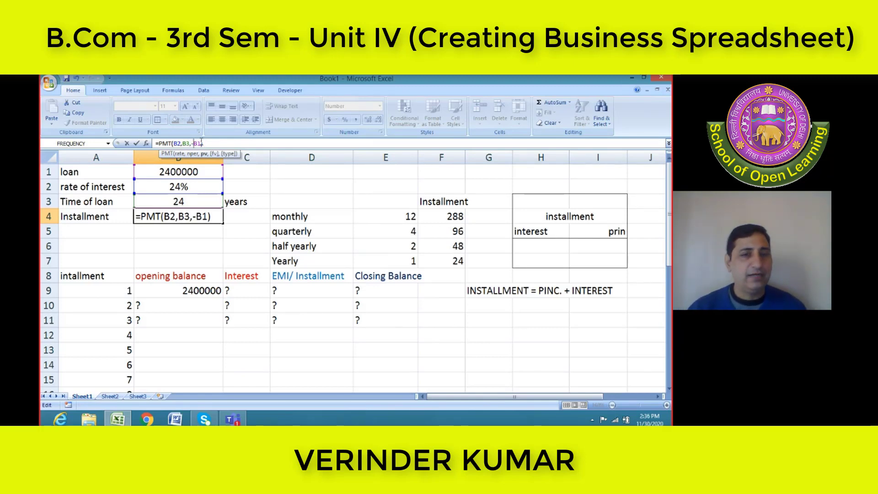
key("Return")
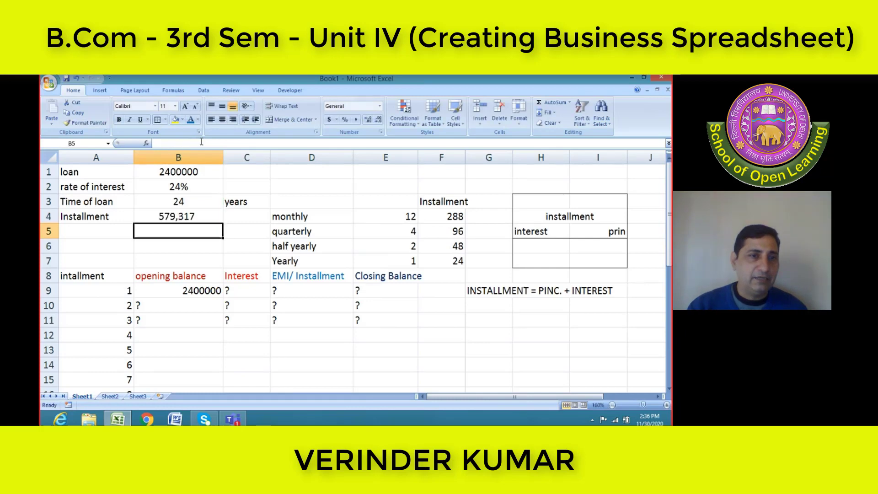
Turn off the 1000 separator in the number format of the installment cell B4
left_click(172, 217)
right_click(174, 218)
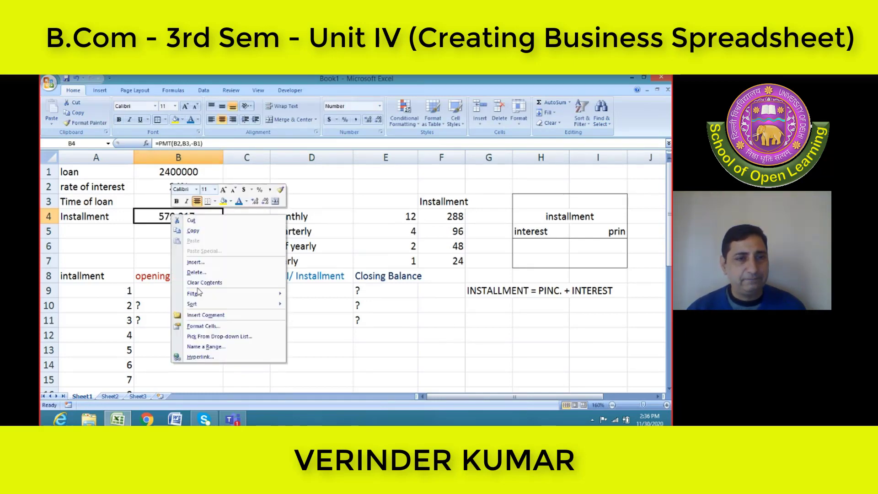
left_click(205, 326)
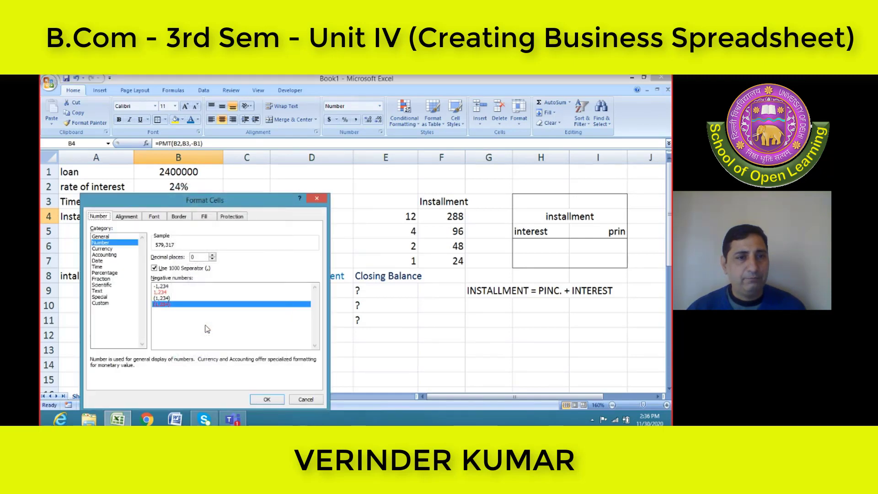
left_click(154, 266)
key("Return")
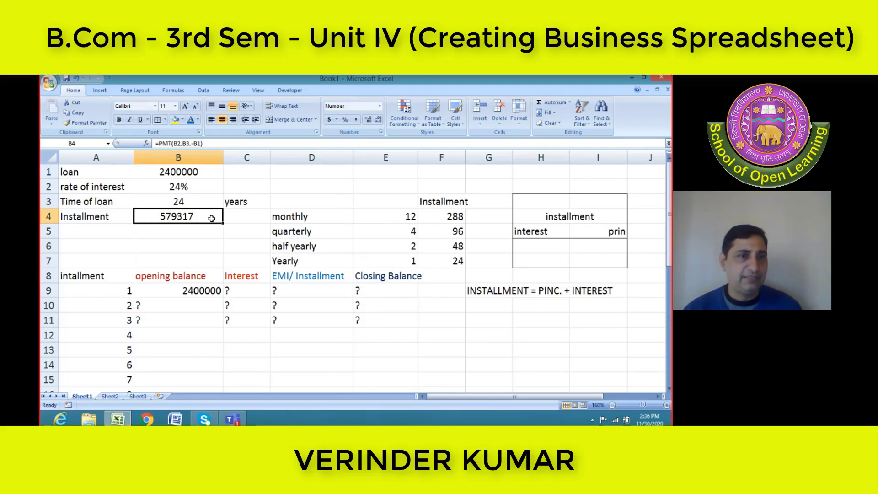
Turn the 1000 separator back on in the number format of cell B4
right_click(212, 218)
left_click(244, 331)
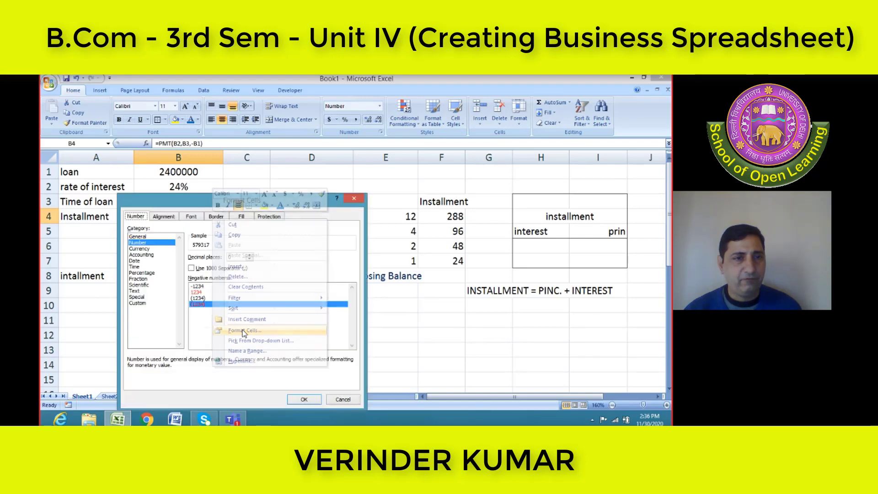
left_click(192, 269)
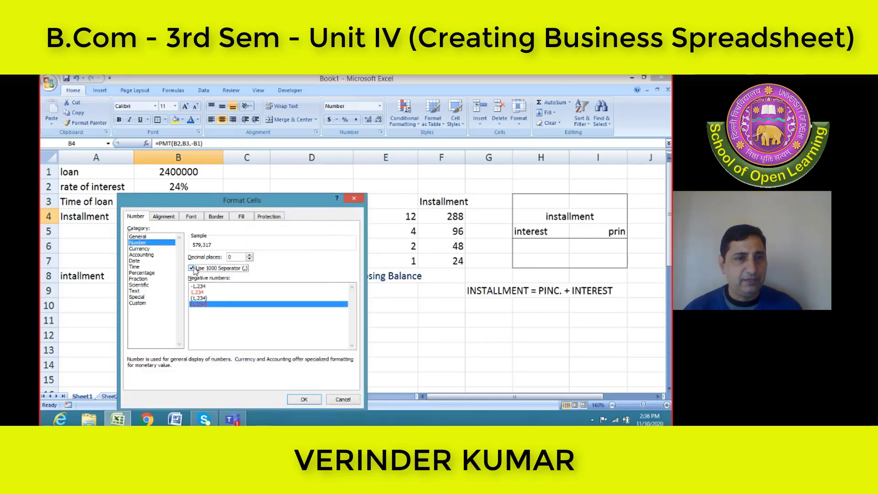
left_click(301, 401)
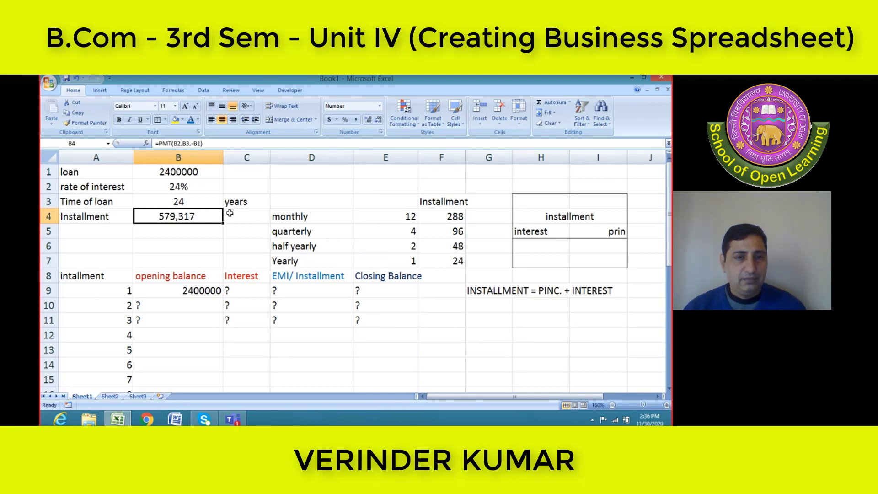
Fill the first EMI/Installment cell, D9, with the formula =B4 to bring in the calculated installment
left_click(297, 295)
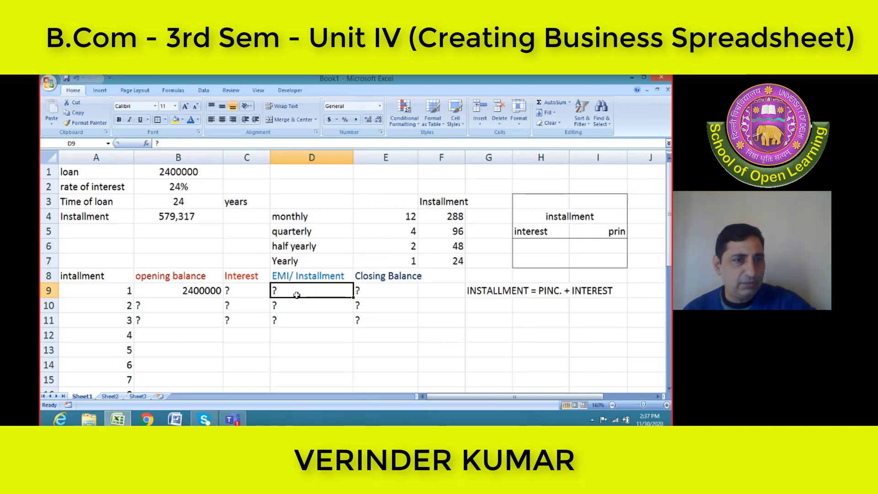
left_click(201, 220)
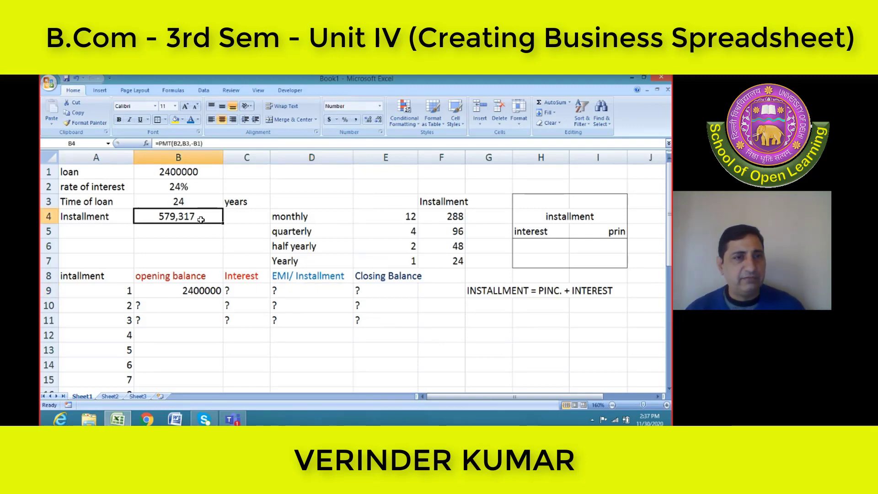
left_click(296, 288)
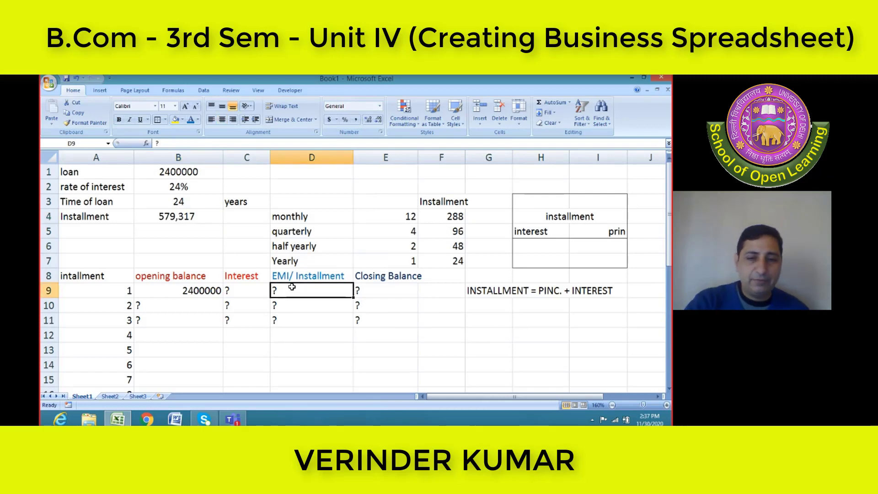
type("=")
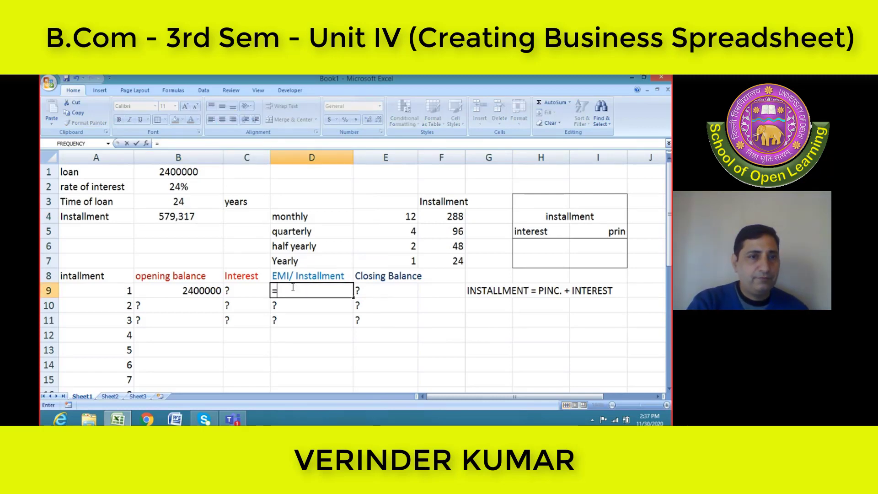
type("B")
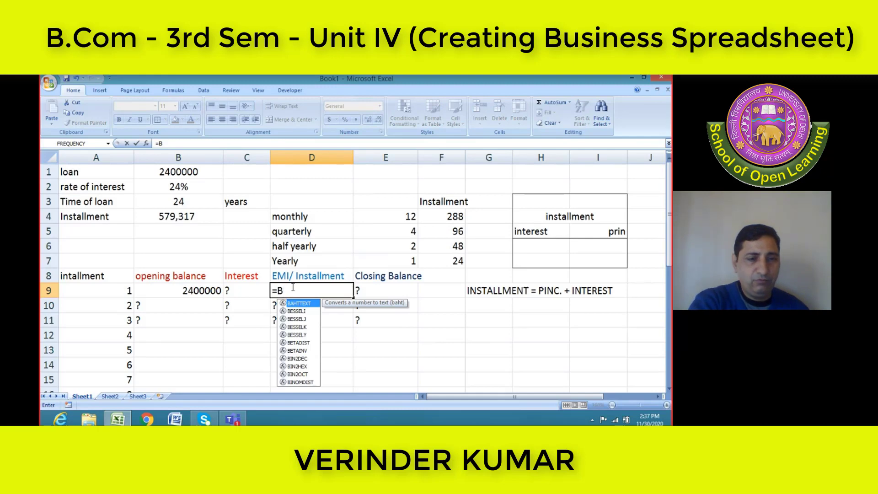
type("4")
key("Return")
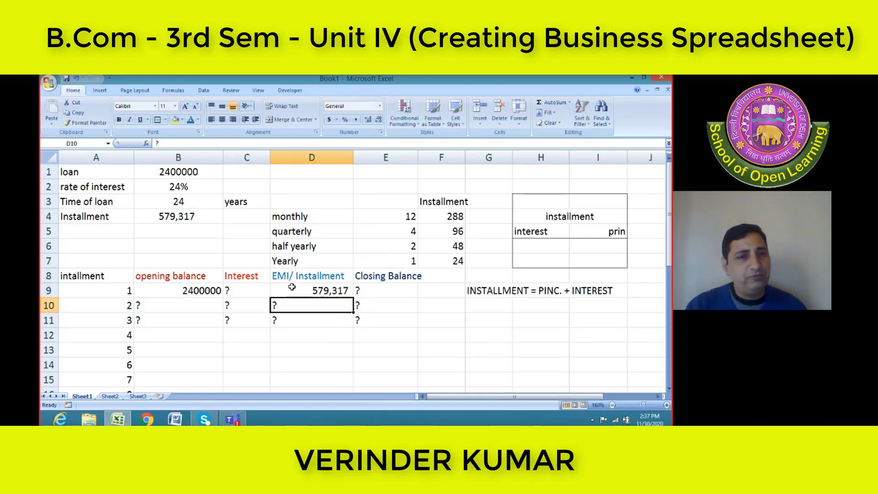
left_click(332, 287)
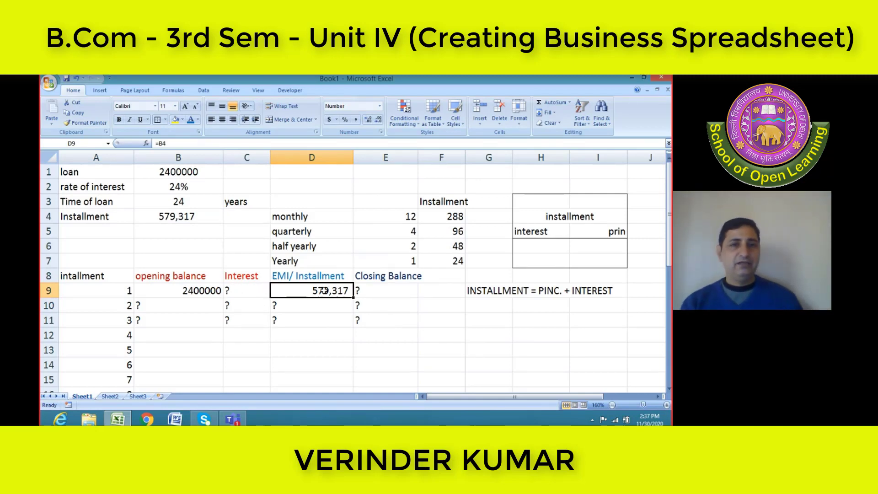
left_click(382, 295)
left_click(257, 295)
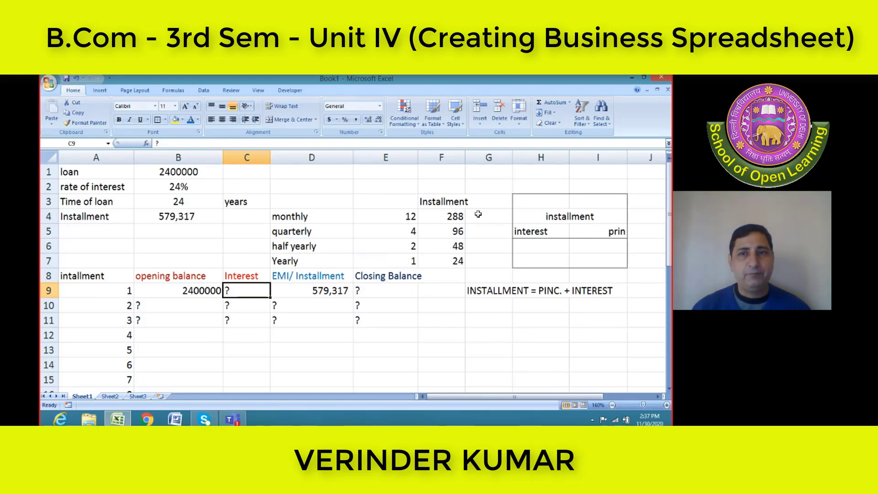
Extend the merged heading in H4 so that it reads "installment (PMT)"
left_click(576, 219)
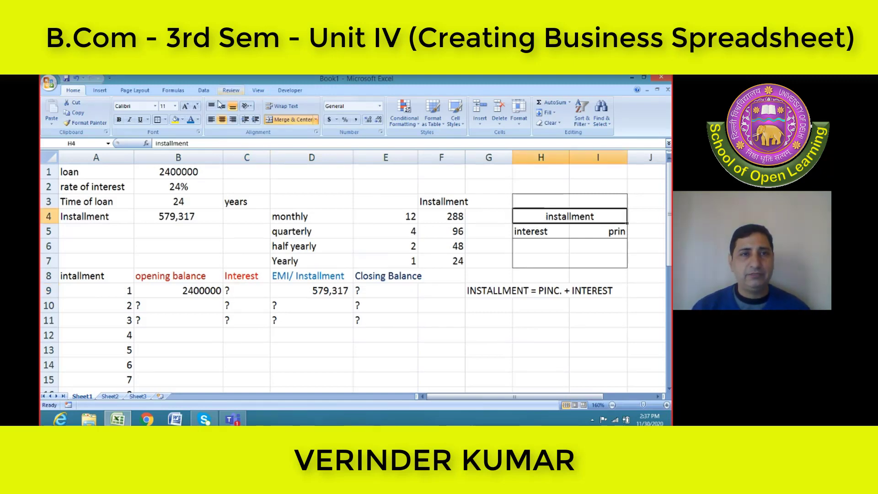
left_click(247, 144)
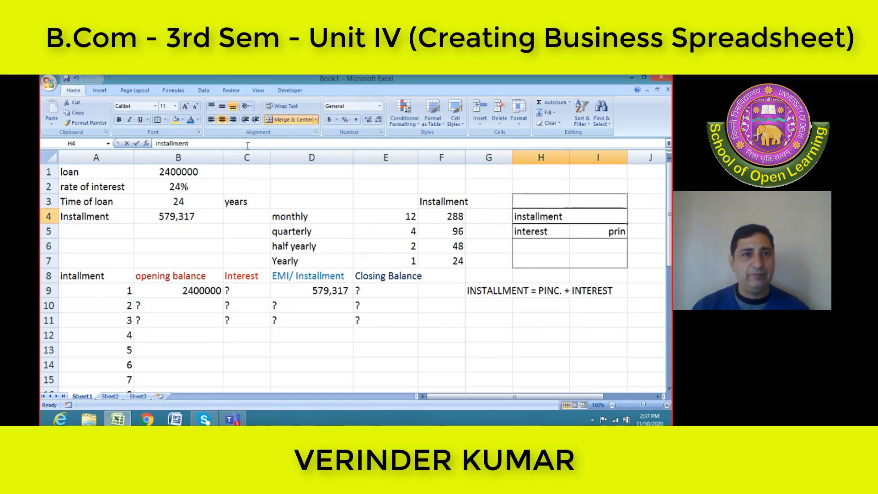
type("(PMT)")
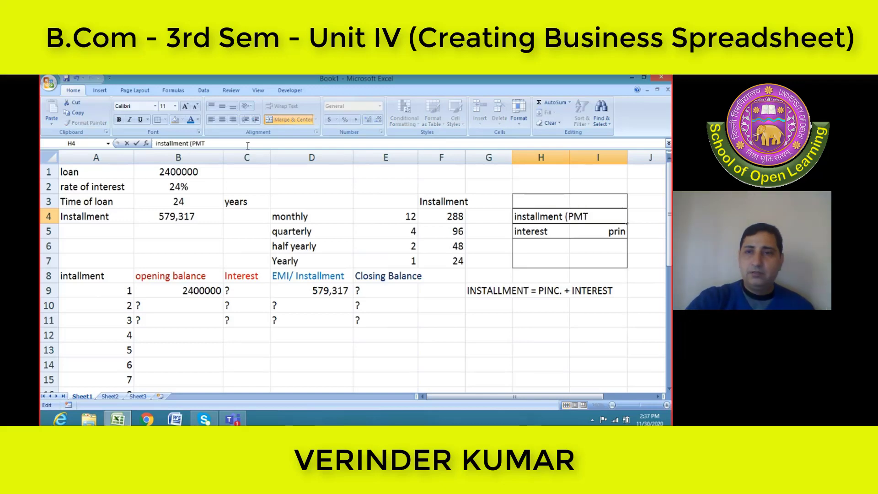
key("Return")
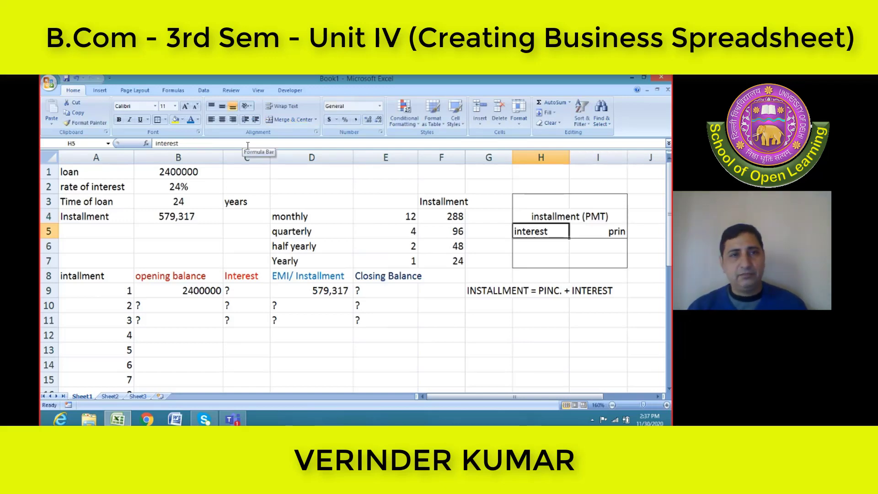
Extend the interest label in H5 so that it reads "interest(IPMT)"
left_click(247, 146)
type("interest(")
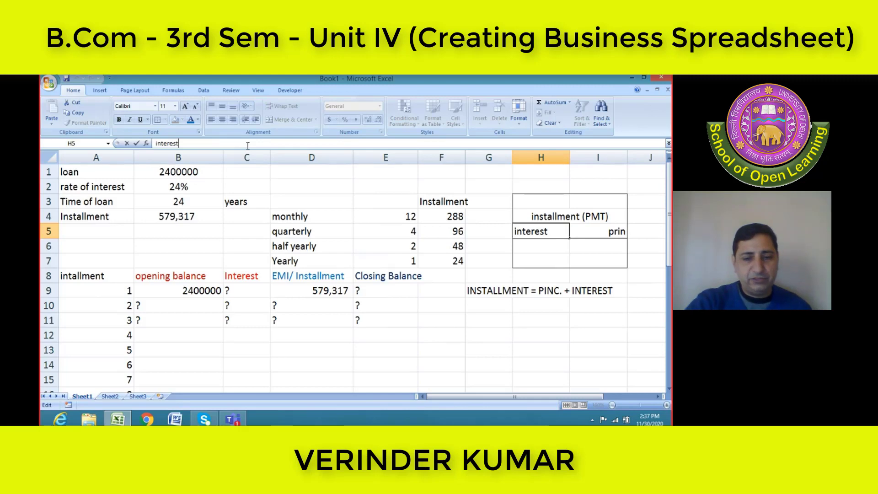
type("I")
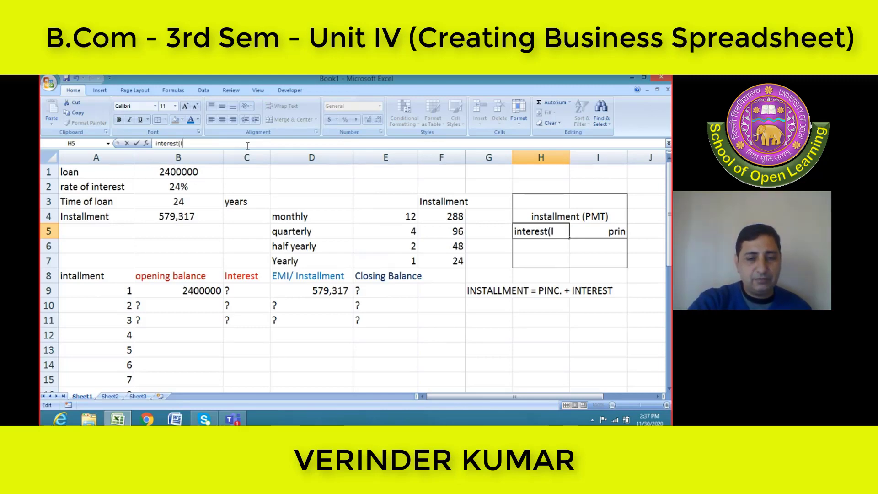
type("PMT)")
key("Return")
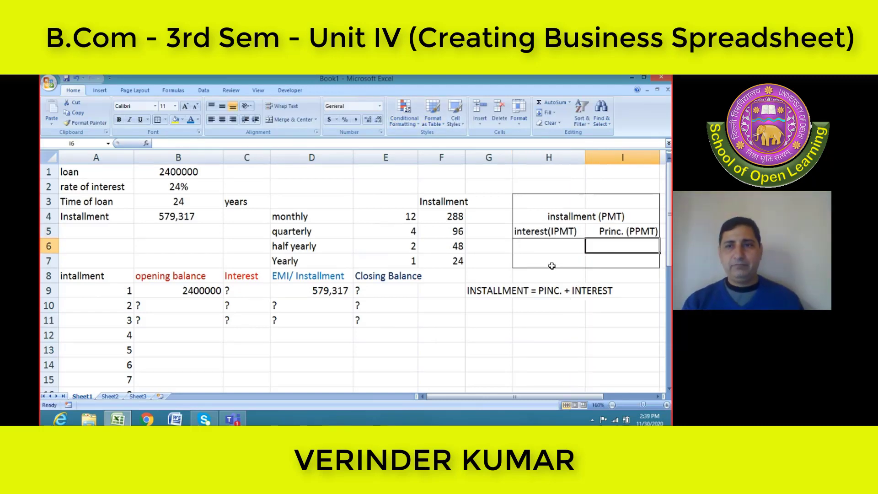
left_click(257, 291)
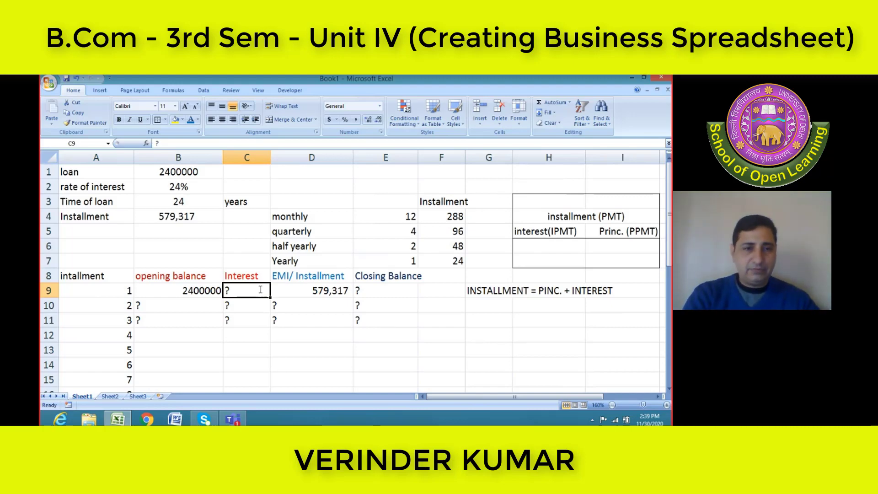
type("=I")
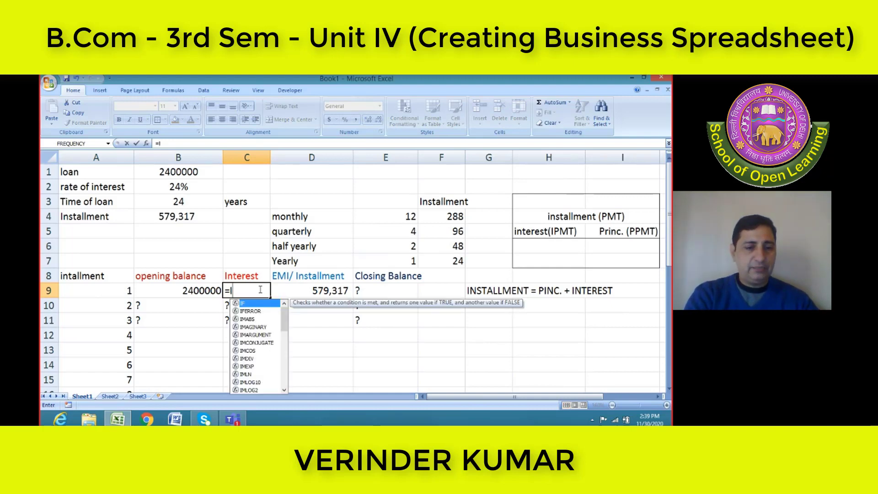
type("PMT")
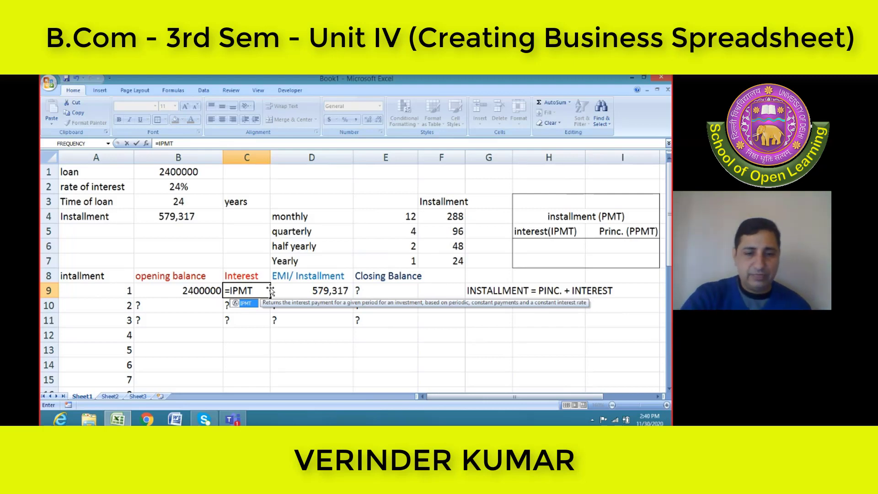
type("(")
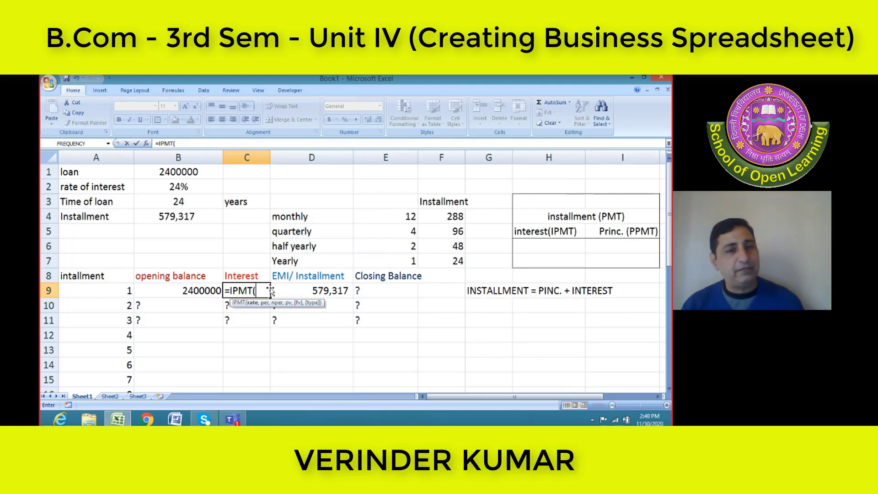
left_click(270, 156)
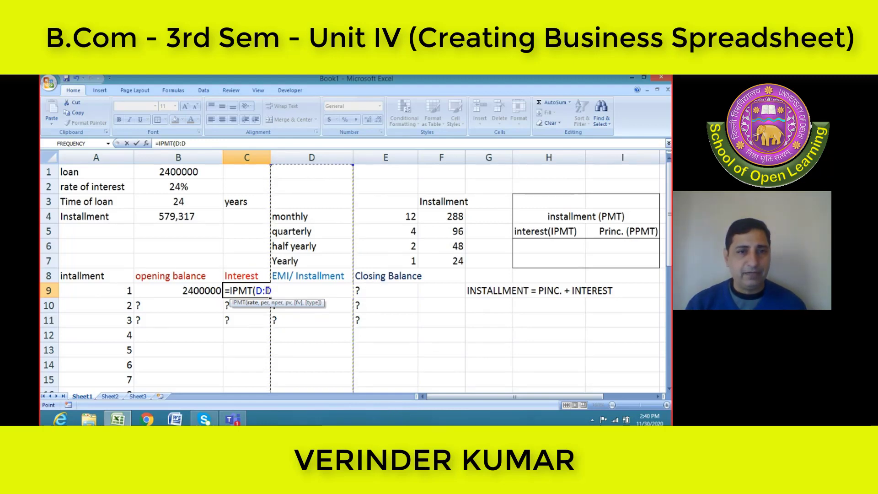
key("Escape")
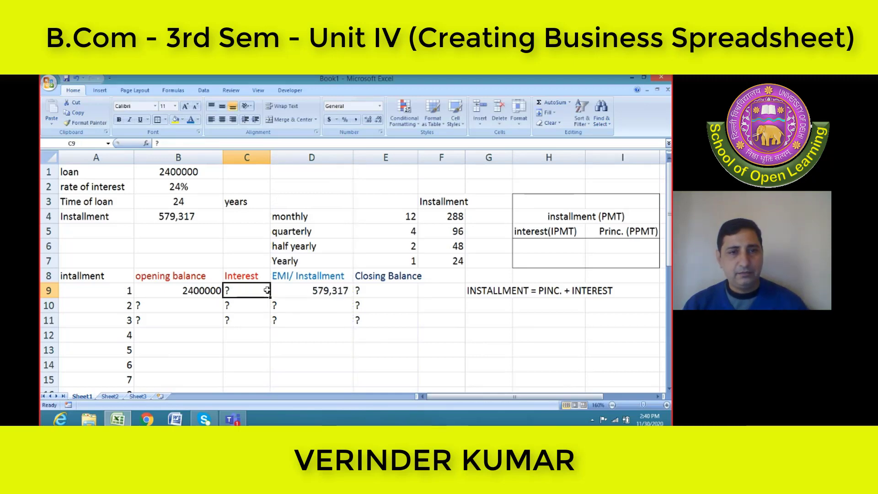
Widen column C and calculate the first installment's interest in C9 with =IPMT(B2,1,B3,-B1)
left_click_drag(270, 157, 285, 157)
type("=")
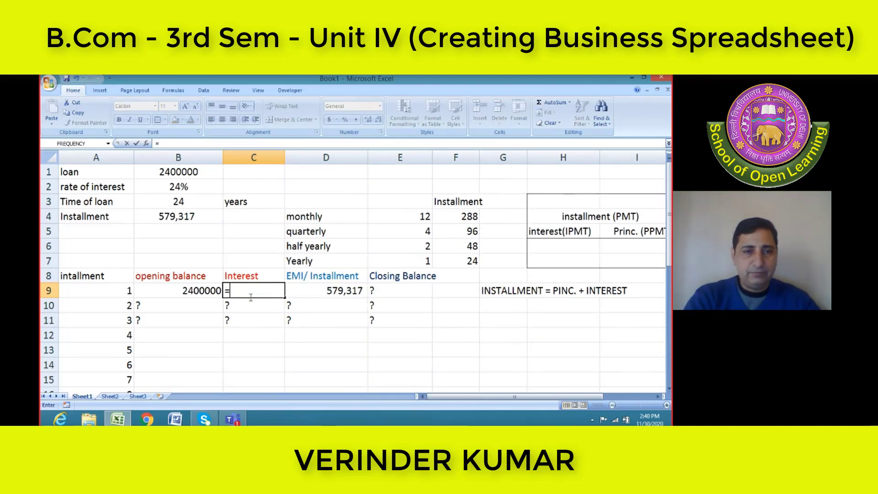
type("IPMT")
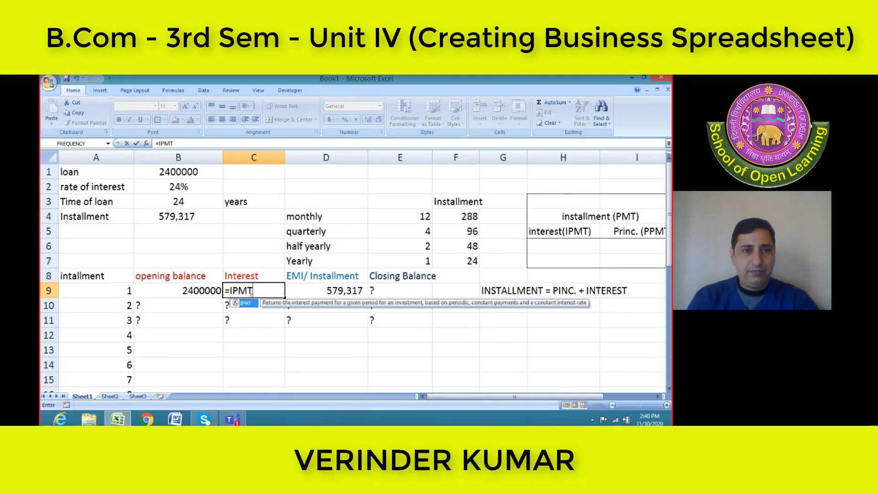
type("(")
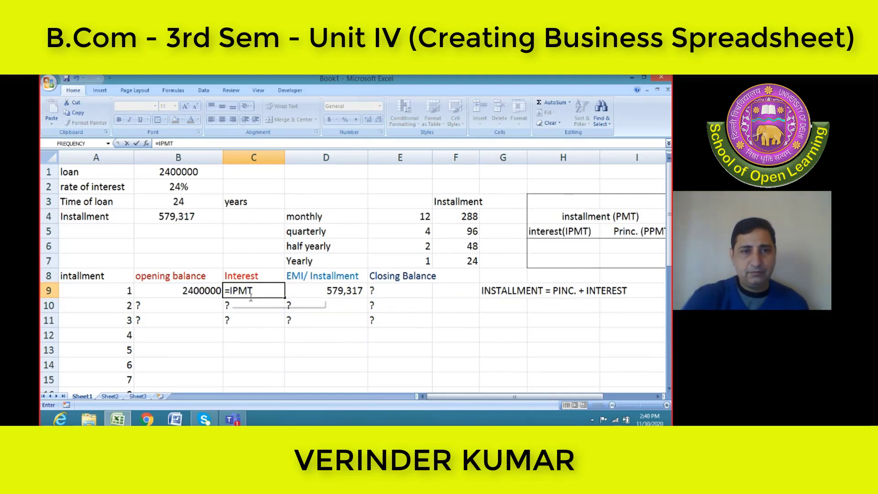
left_click(181, 189)
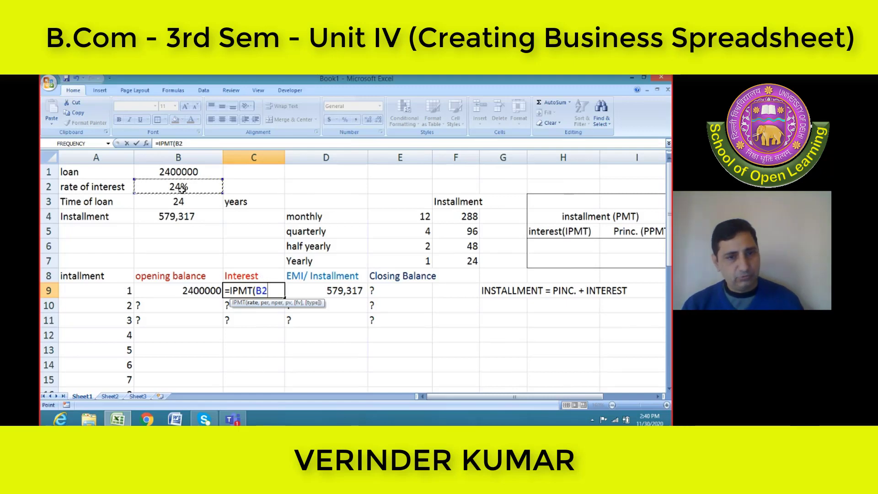
type(",")
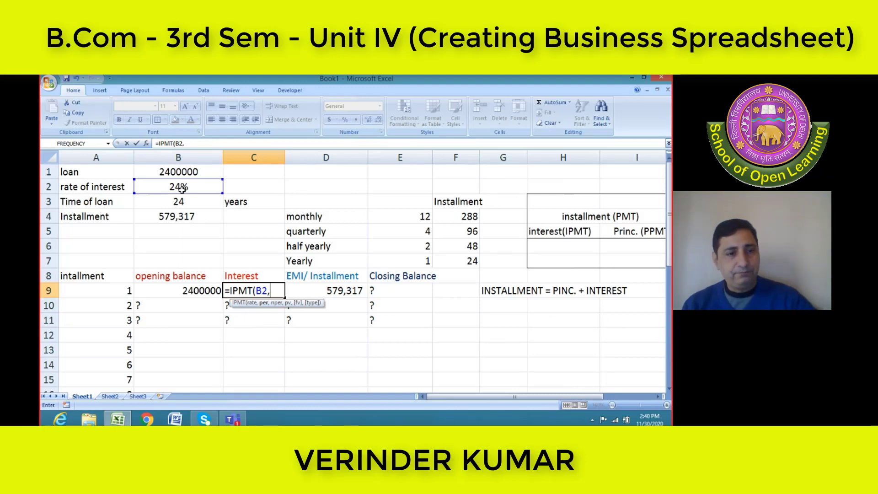
type("1,")
left_click(188, 204)
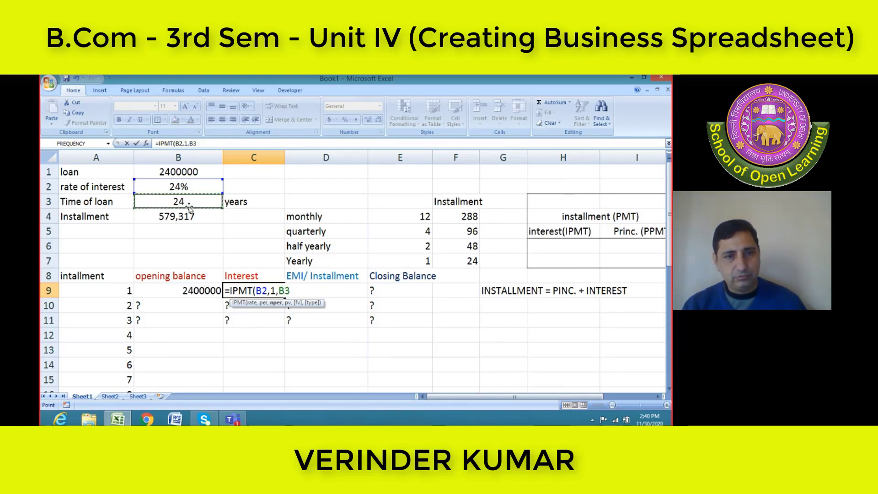
type(",")
type("-B1)")
key("Return")
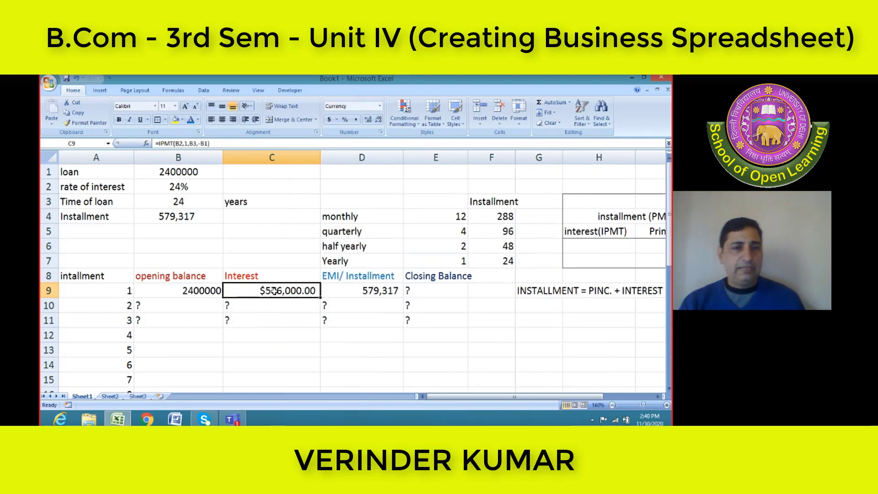
Format the interest in C9 with no currency symbol and 0 decimal places
right_click(276, 295)
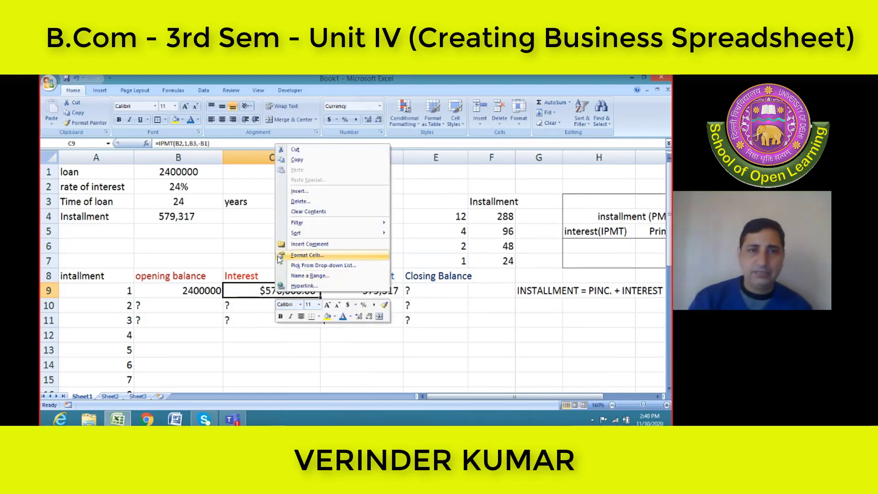
left_click(319, 256)
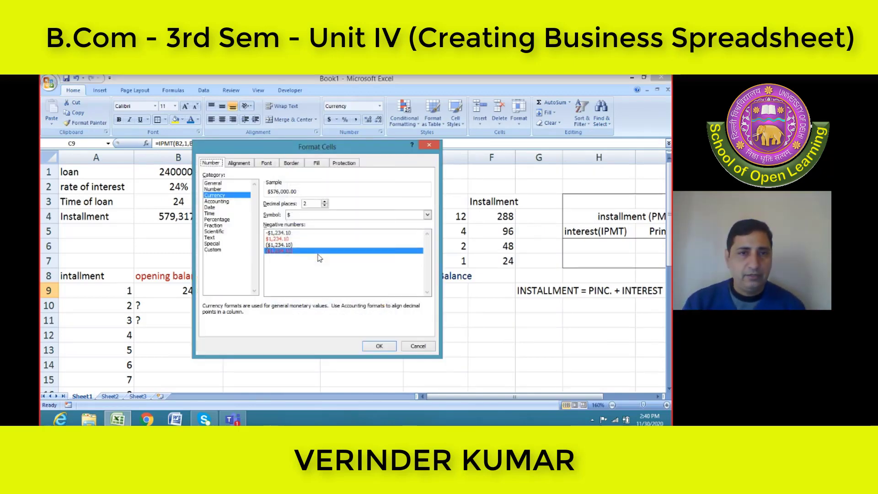
left_click(323, 218)
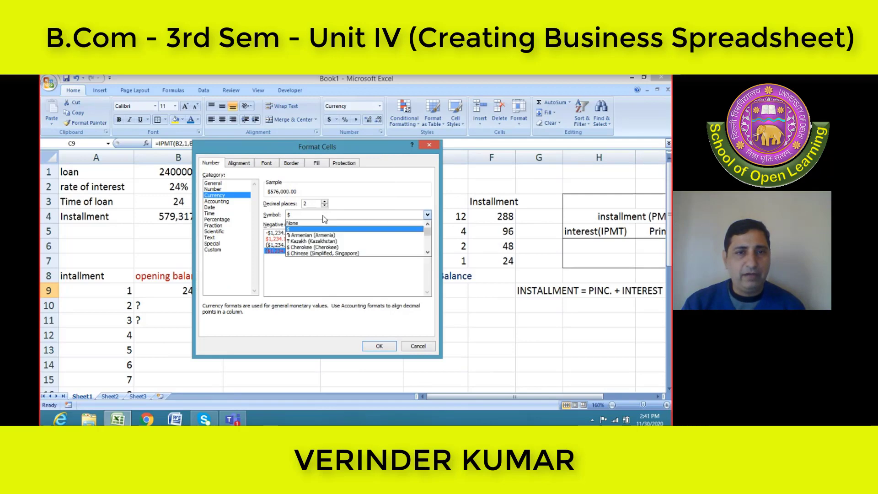
left_click(322, 222)
left_click(324, 205)
left_click(325, 205)
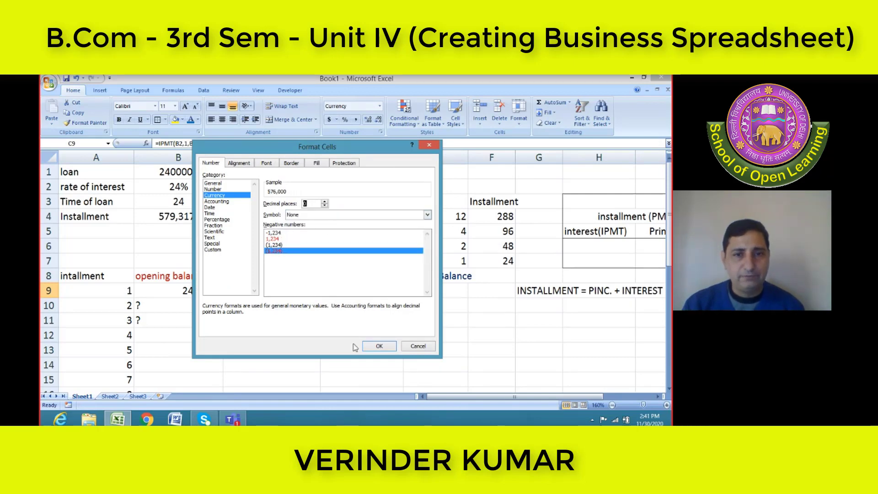
left_click(379, 346)
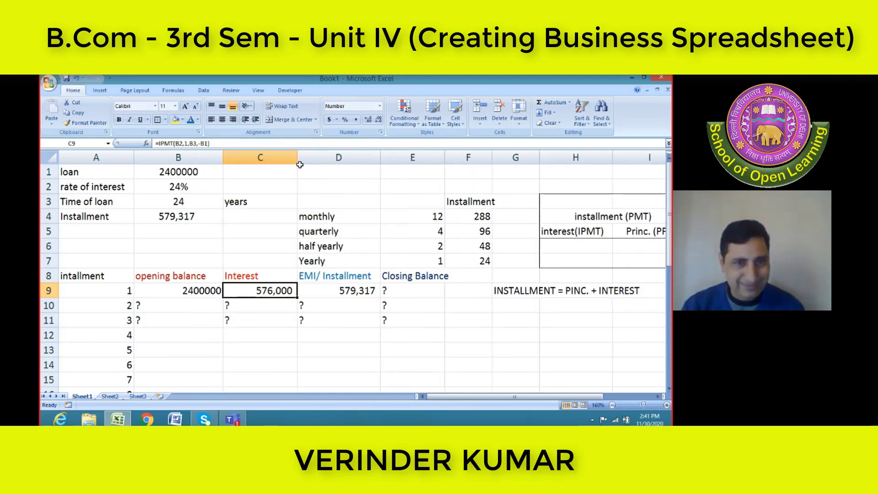
Narrow column C to fit the interest value closely, and select the first installment cell D9
left_click_drag(299, 164, 291, 162)
left_click_drag(282, 164, 278, 165)
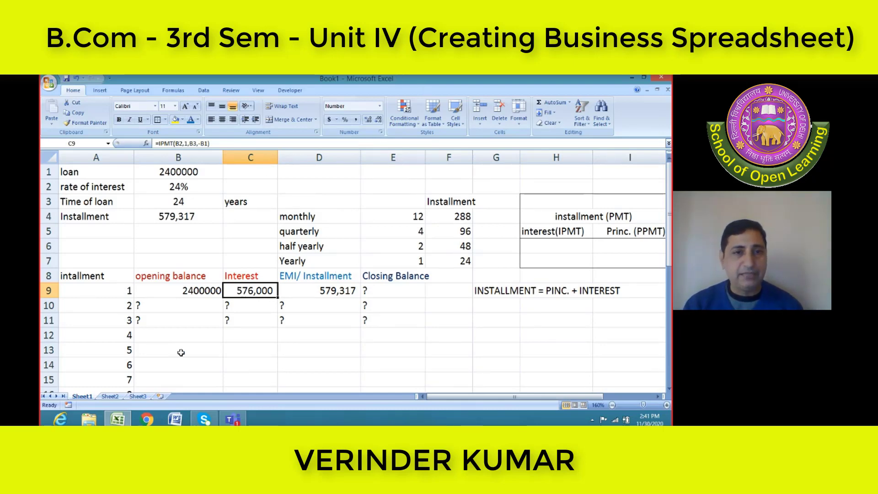
left_click(319, 288)
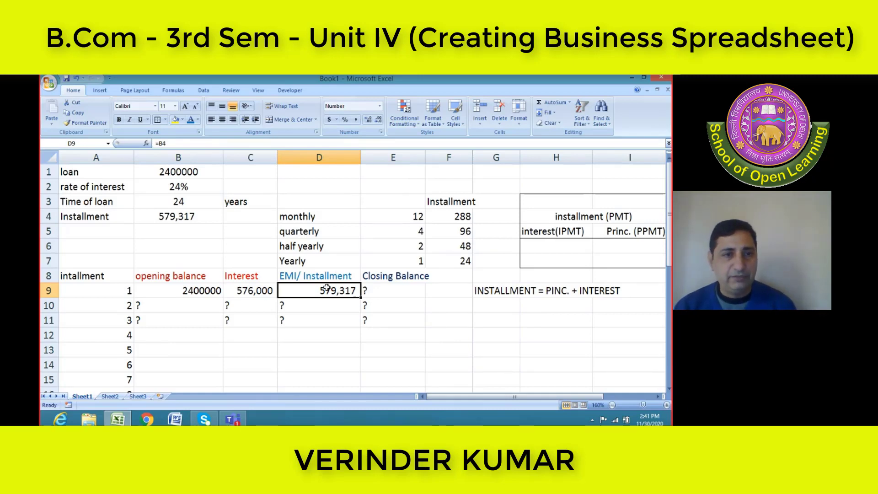
left_click(389, 290)
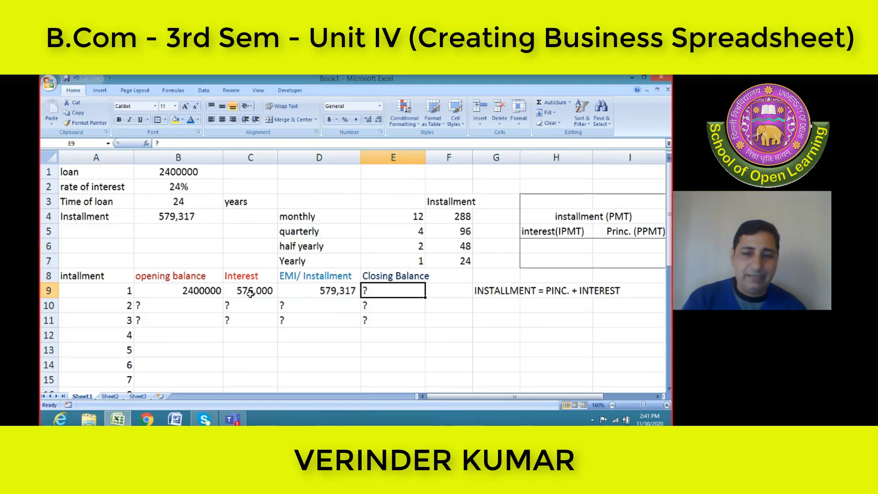
type("=")
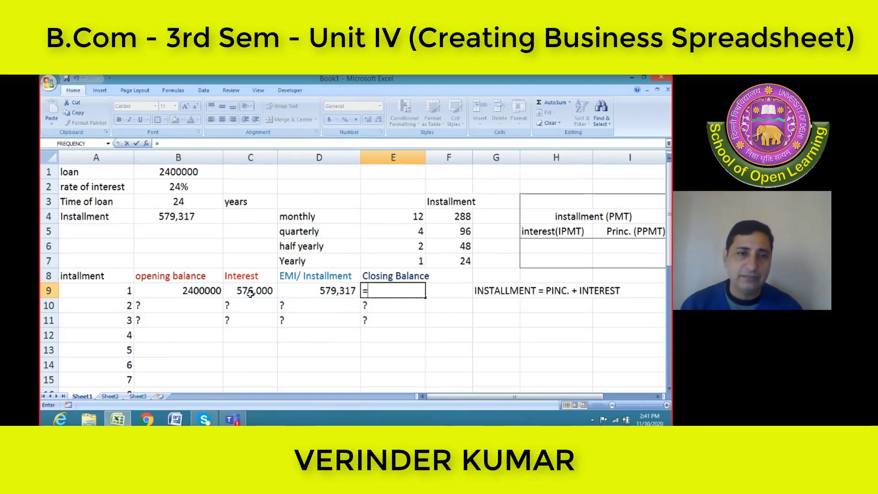
left_click(315, 157)
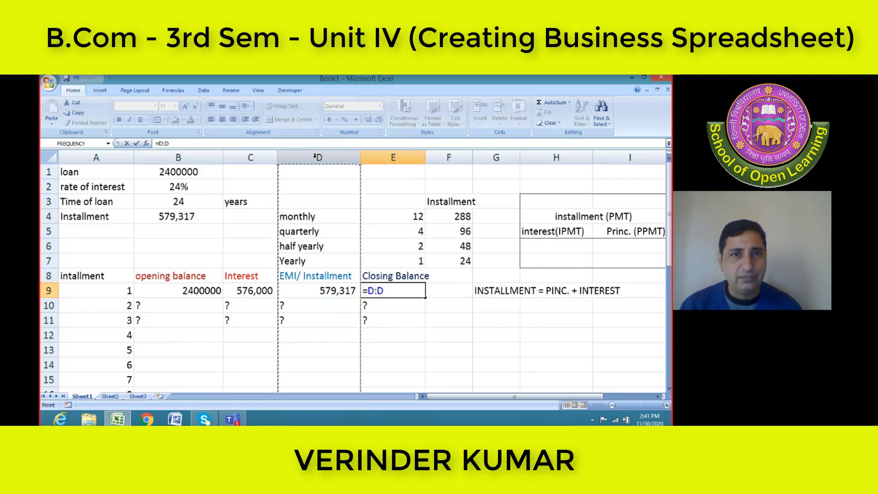
key("Escape")
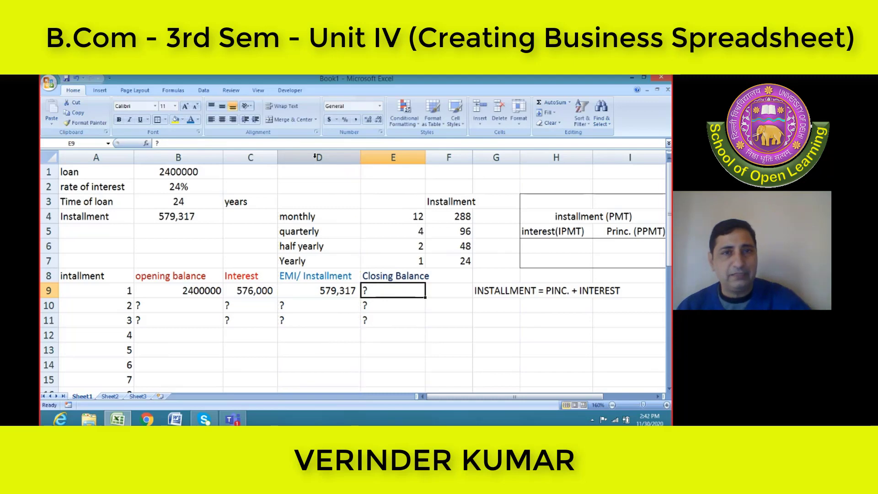
Insert a new column between the Interest and EMI/ Installment columns of the repayment table
left_click(315, 156)
right_click(315, 157)
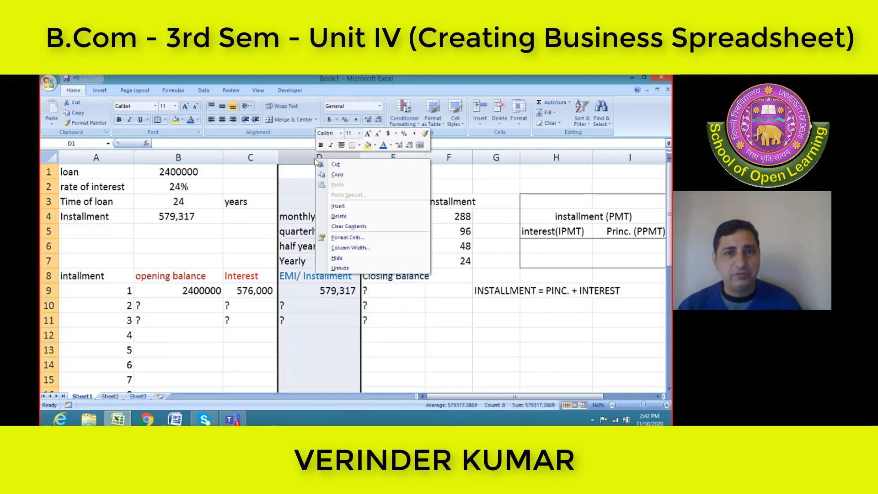
left_click(338, 205)
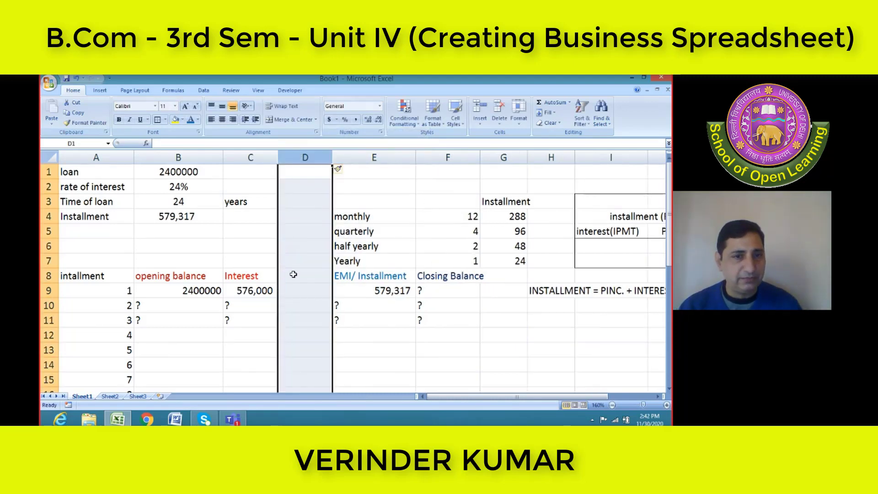
Enter the heading "Princ. Amt" in D8 for the new column
left_click(293, 274)
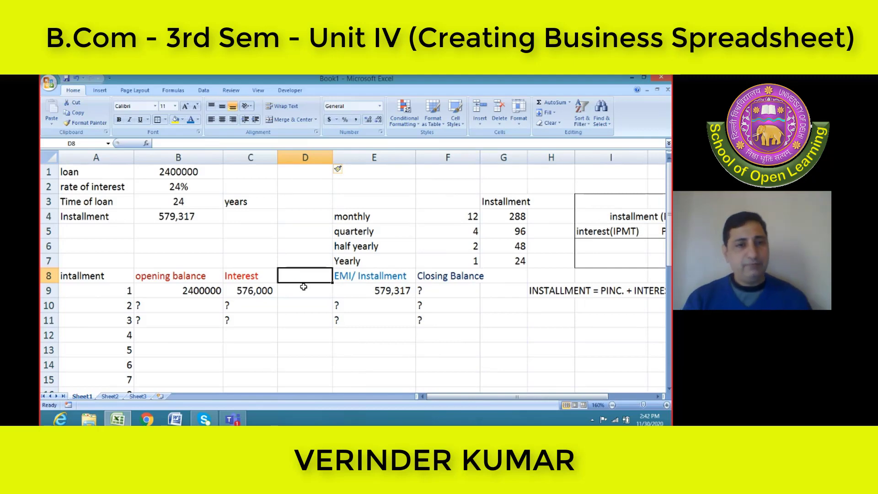
type("pRIN")
key("BackSpace")
key("BackSpace")
key("BackSpace")
key("BackSpace")
type("P")
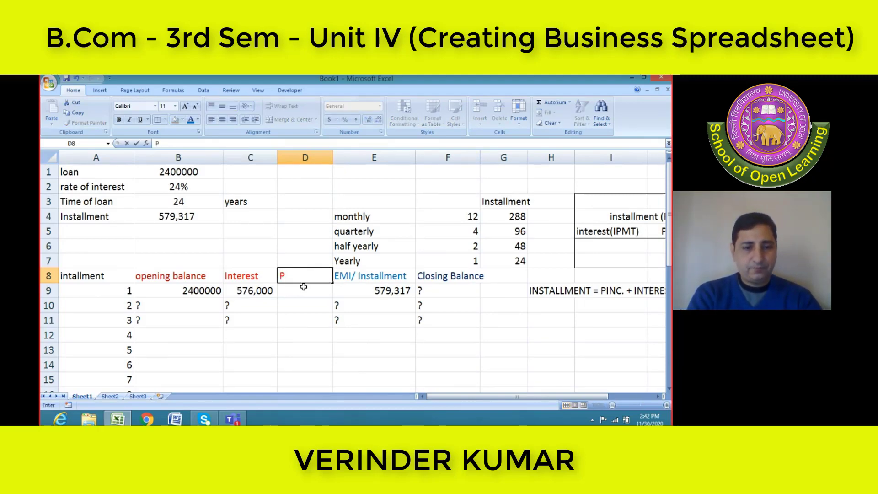
type("rinc.")
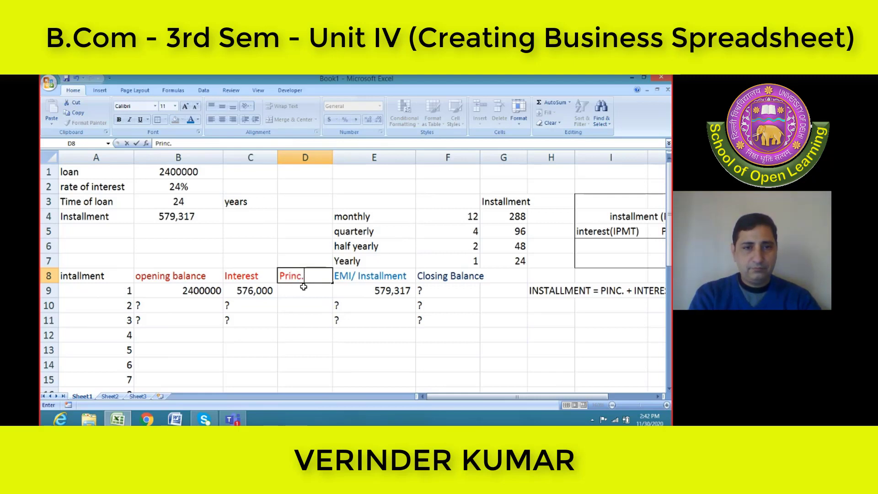
type(" amt")
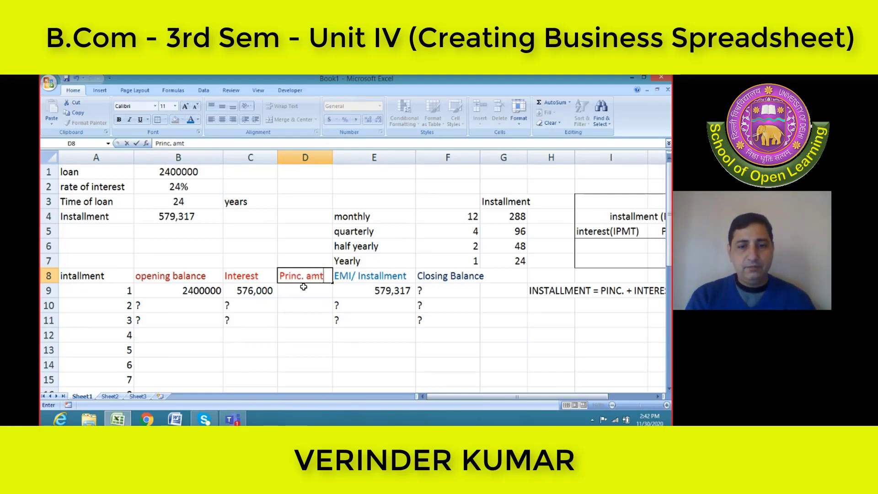
key("Return")
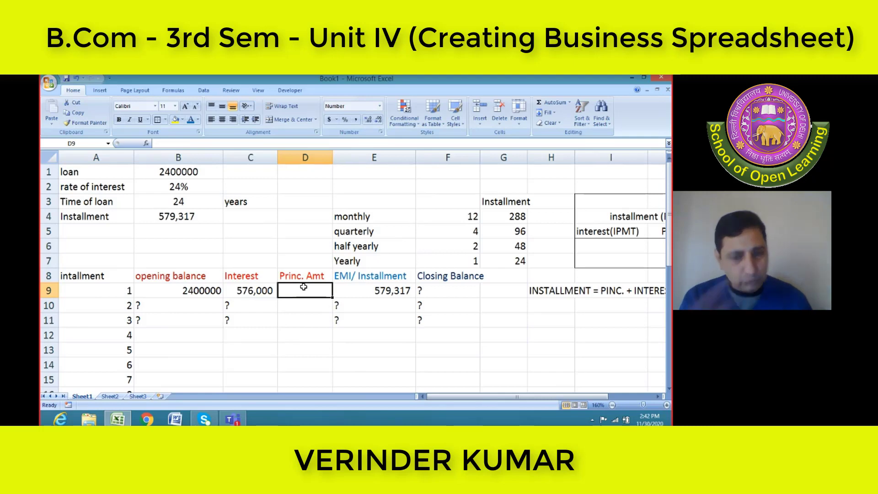
Calculate the first installment's principal portion in D9 with =PPMT(B2,1,B3,-B1)
type("=")
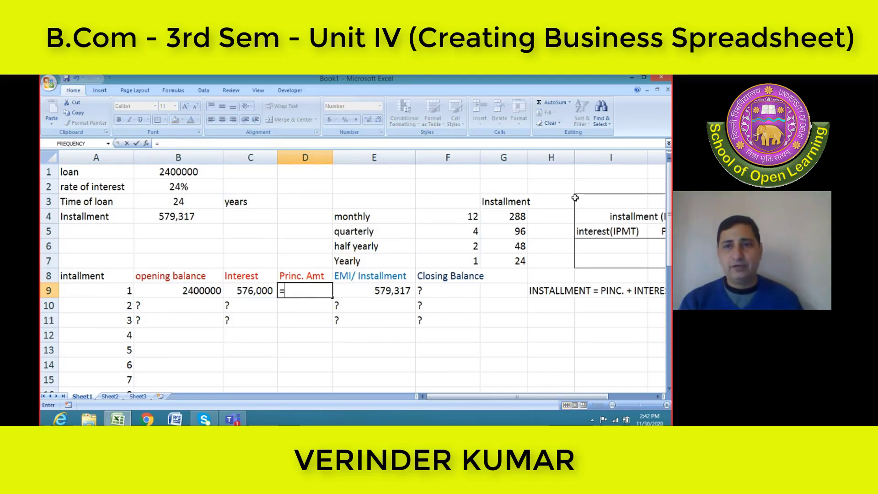
type("ipm")
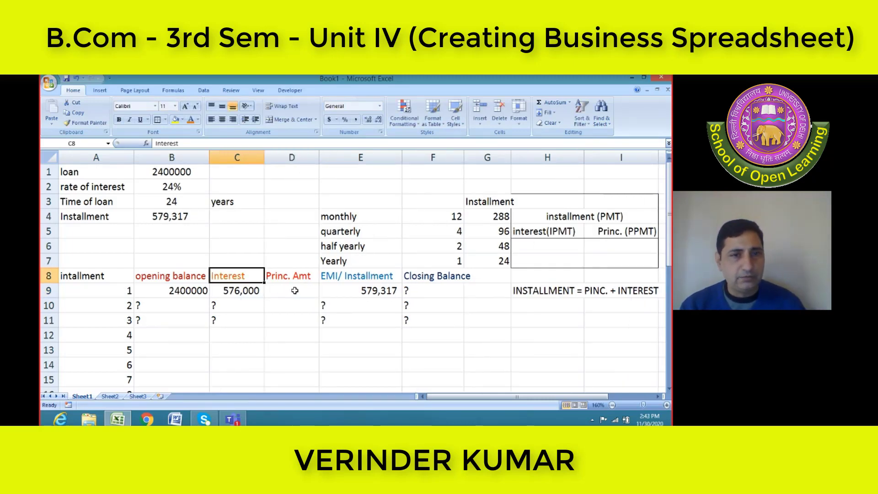
left_click(295, 291)
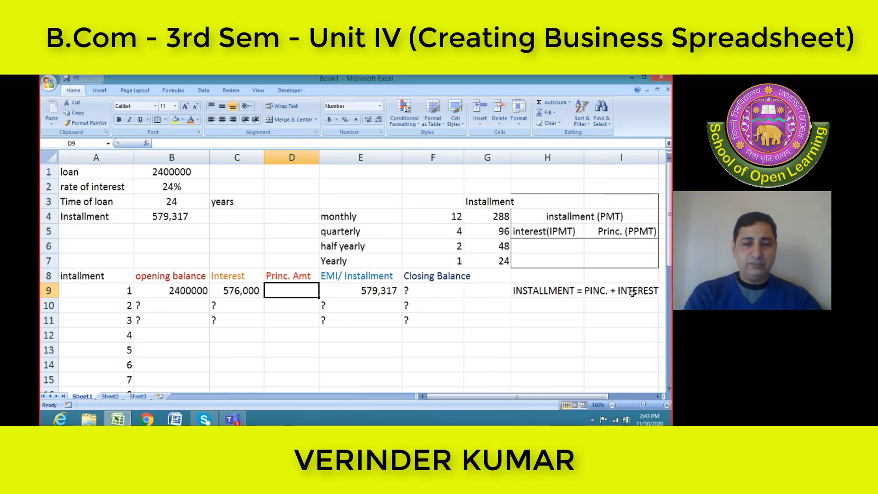
type("=pp")
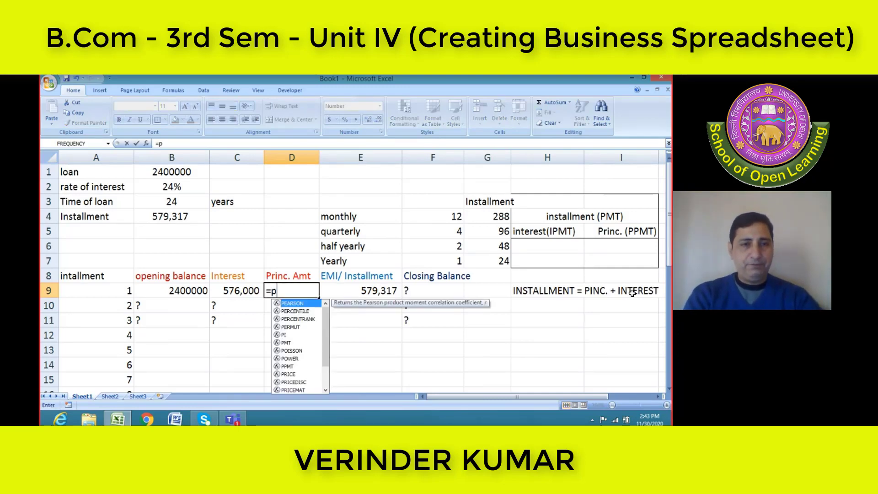
key("BackSpace")
key("BackSpace")
type("PPMT")
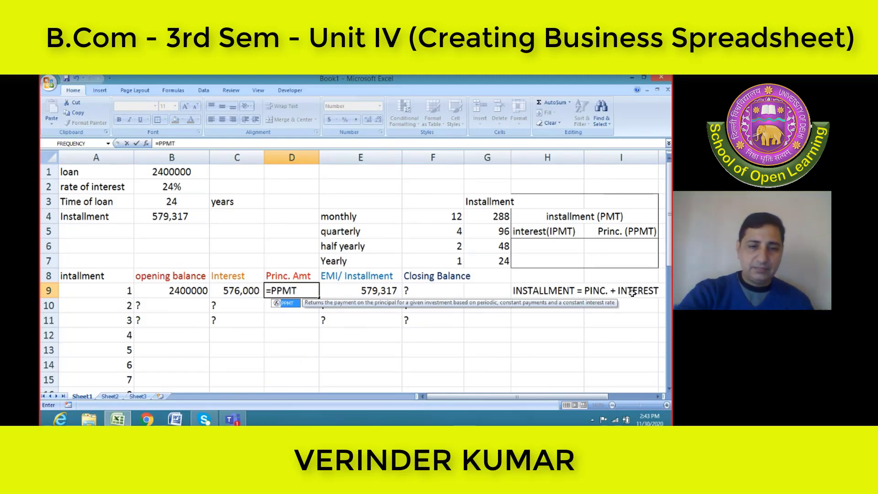
type("(")
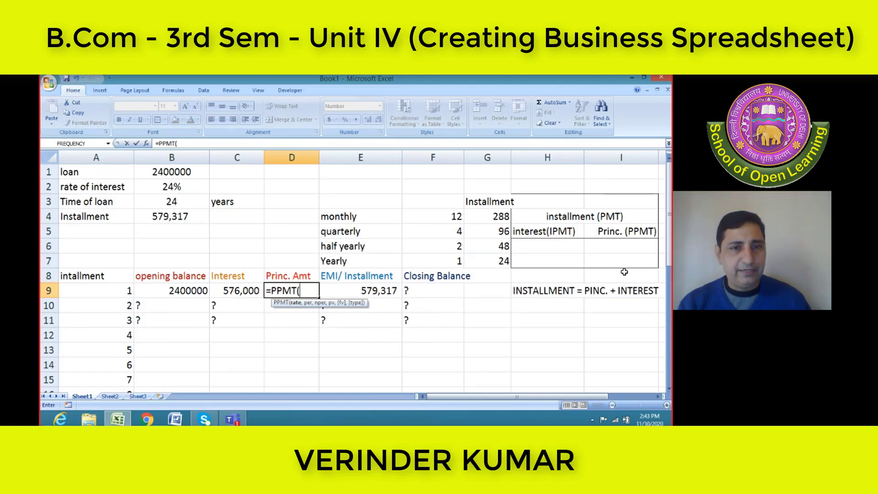
left_click(190, 186)
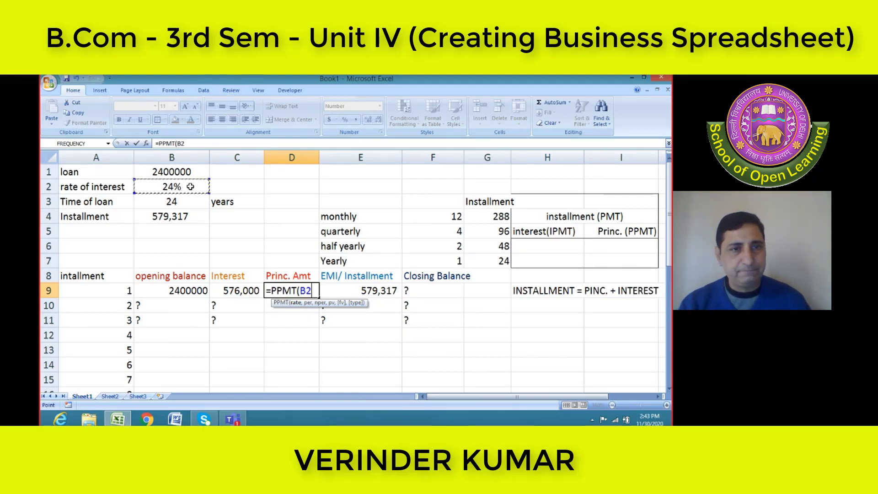
type(",1")
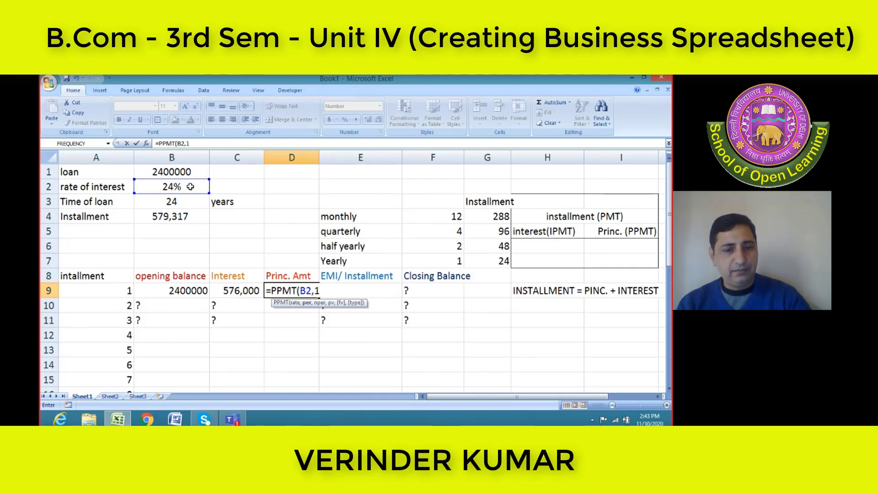
type(",")
left_click(182, 202)
type(",")
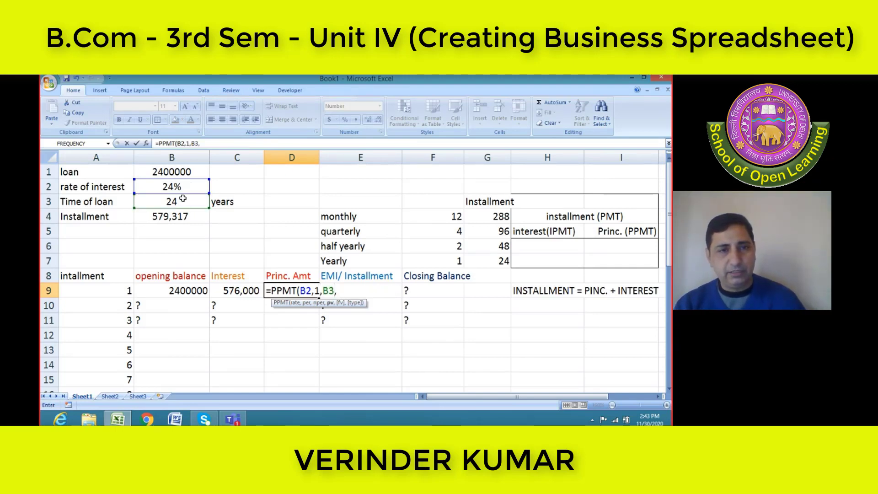
type("-")
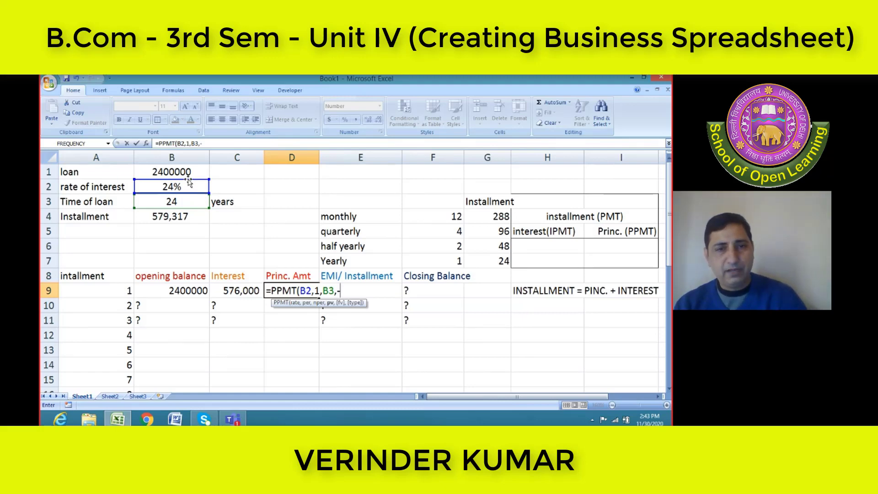
left_click(189, 172)
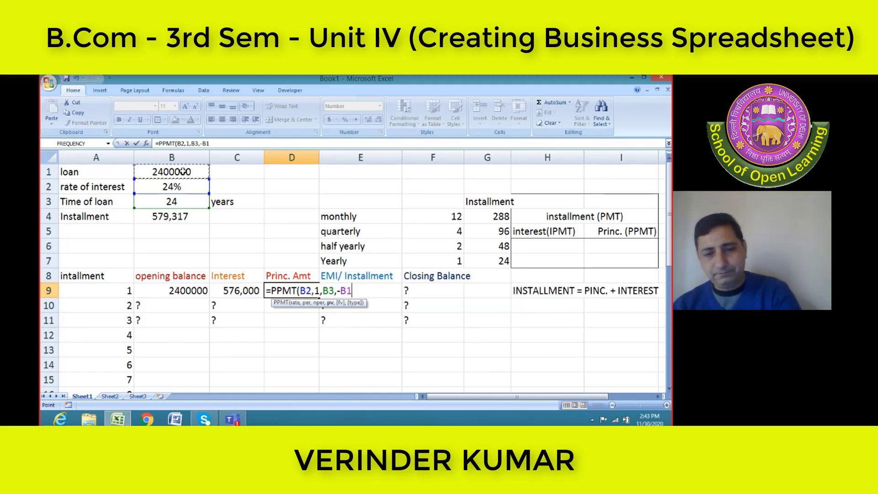
type(")")
key("Return")
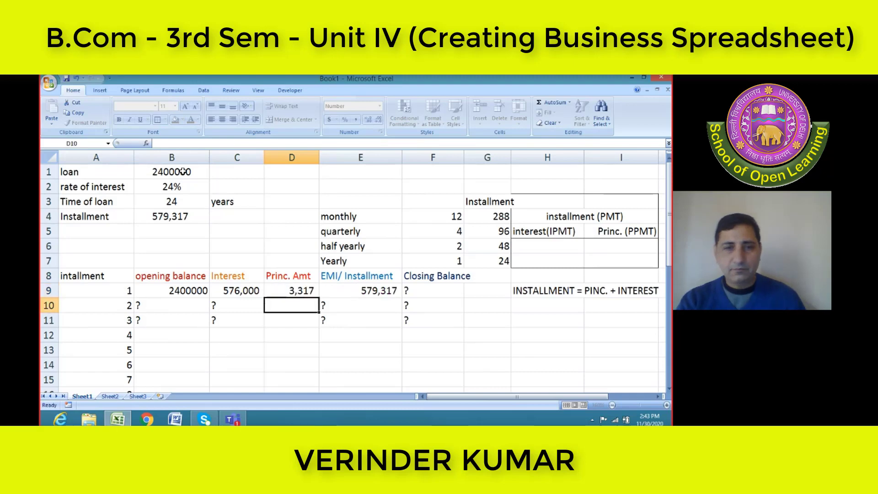
Examine the arguments of the PPMT formula in D9
left_click(282, 289)
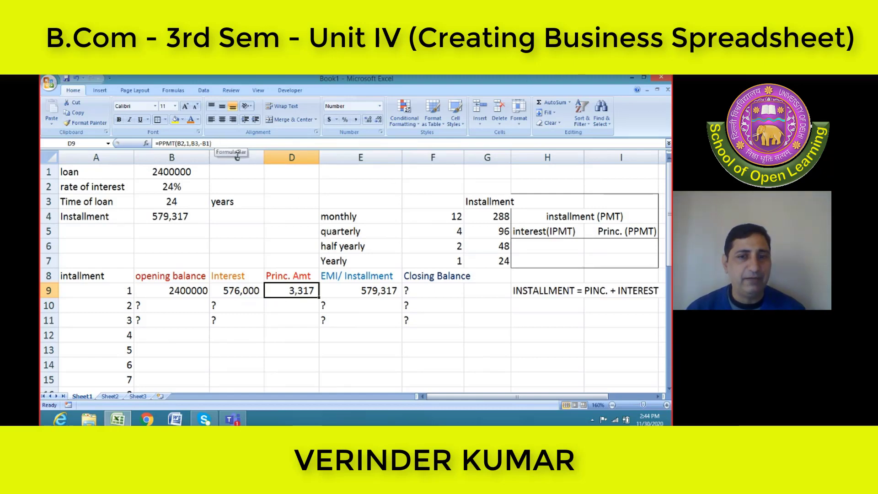
left_click(666, 406)
left_click(218, 144)
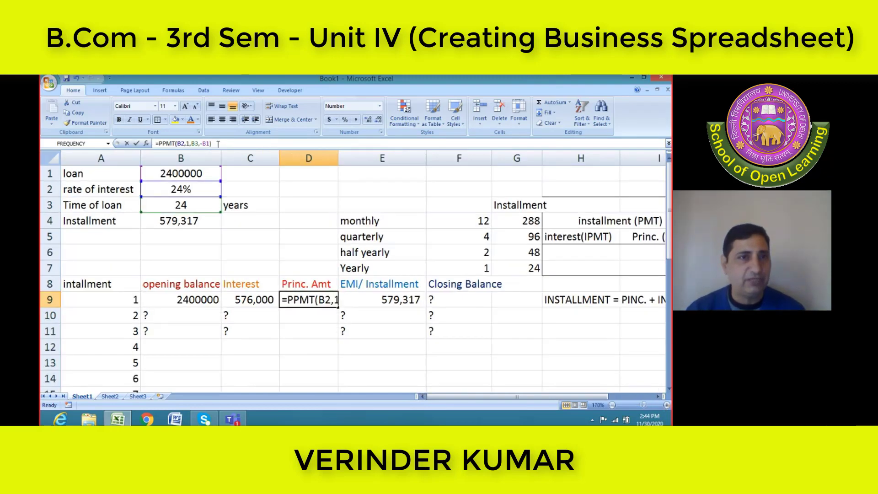
left_click_drag(218, 143, 147, 144)
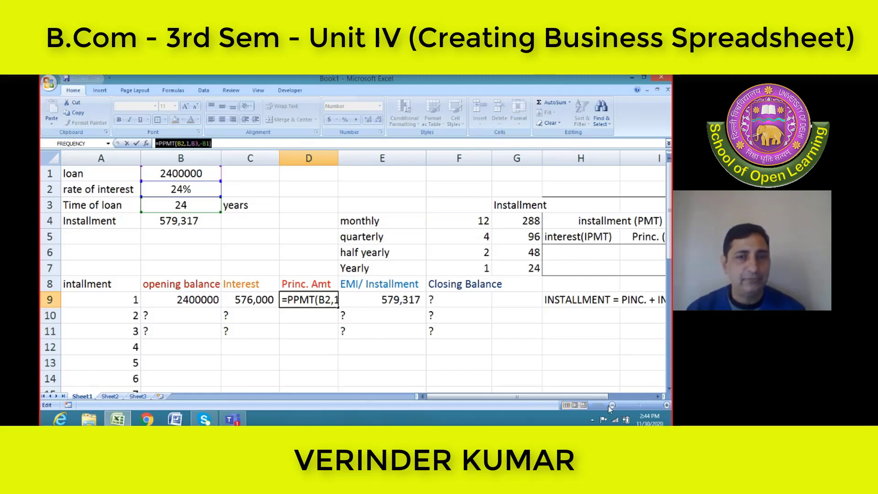
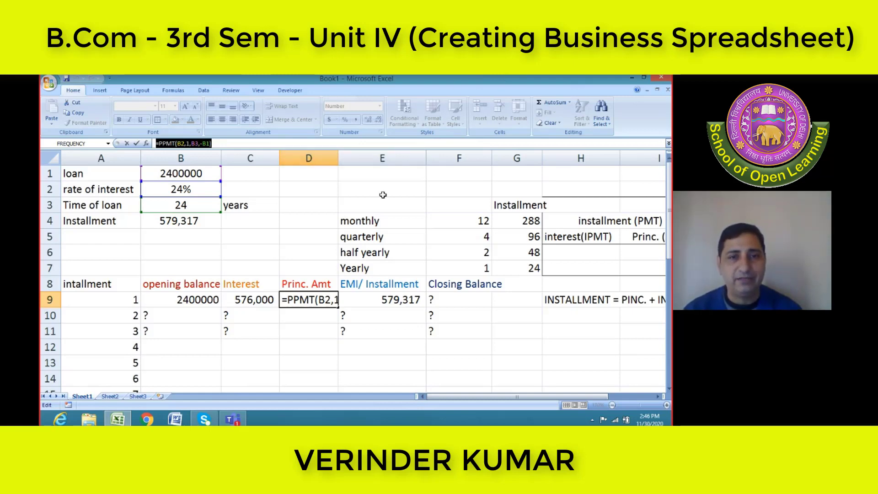
type("=")
left_click(386, 174)
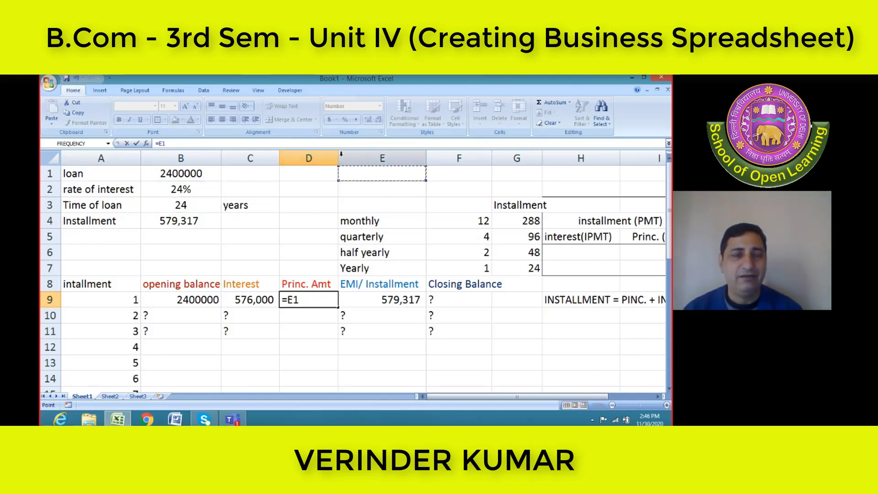
key("Escape")
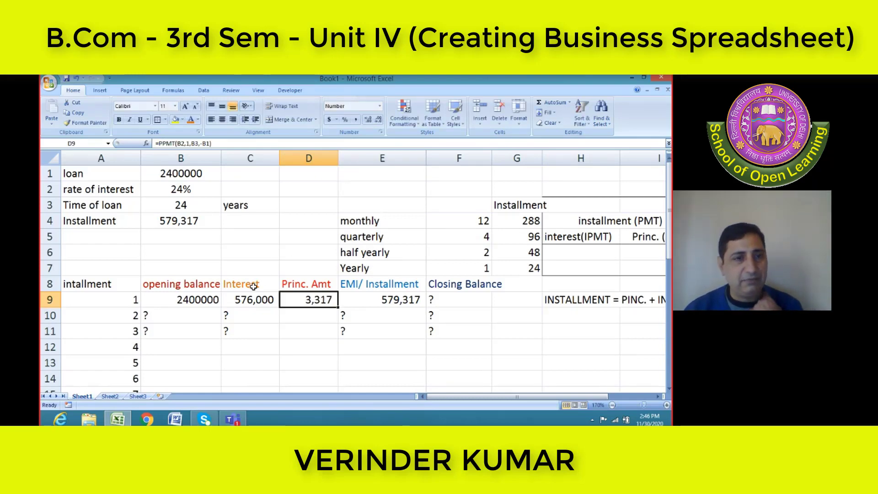
Review the first installment's interest, principal and EMI formulas in C9, D9 and E9
left_click(218, 299)
left_click(249, 297)
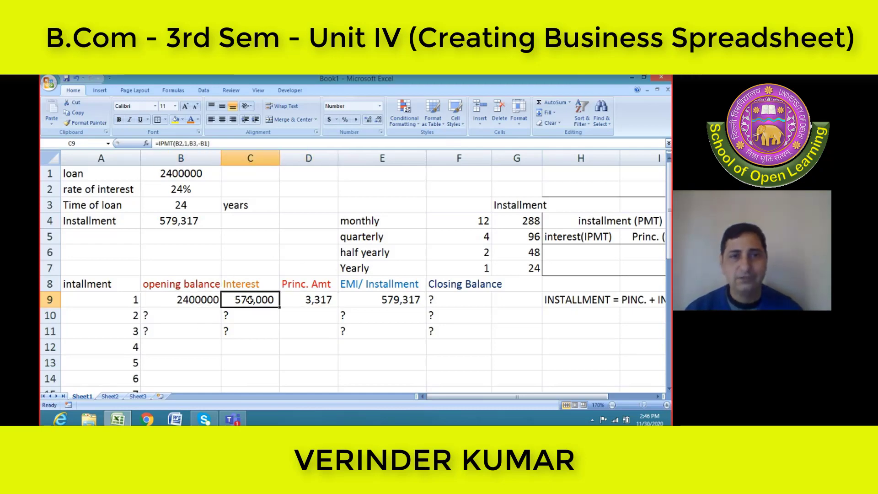
left_click(308, 298)
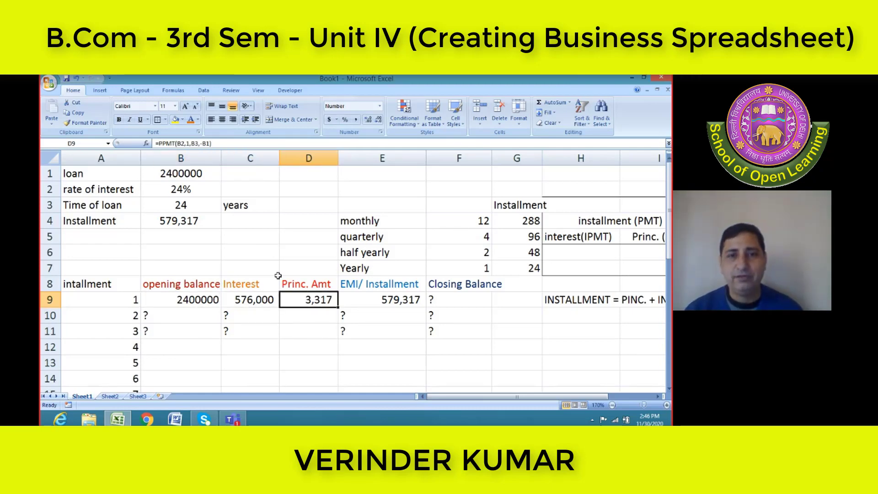
left_click(386, 304)
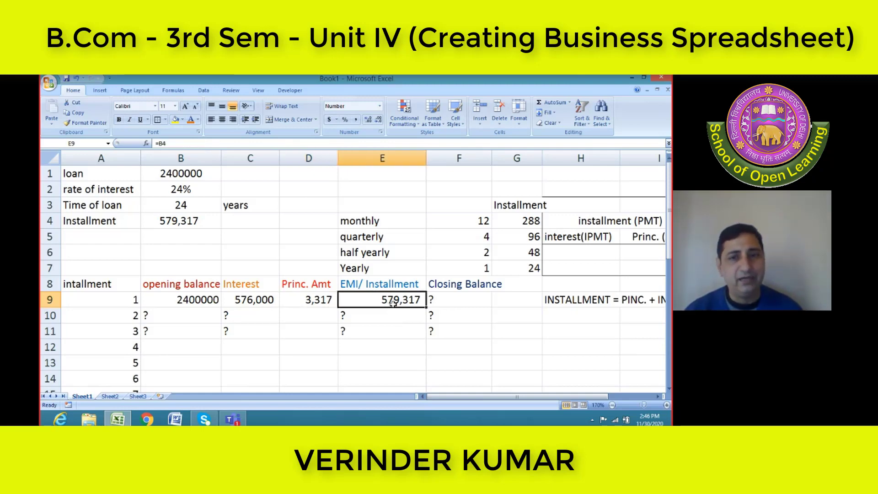
Write the note "OP-PRIN AMOUNT" in F9 in place of the question mark
left_click(430, 301)
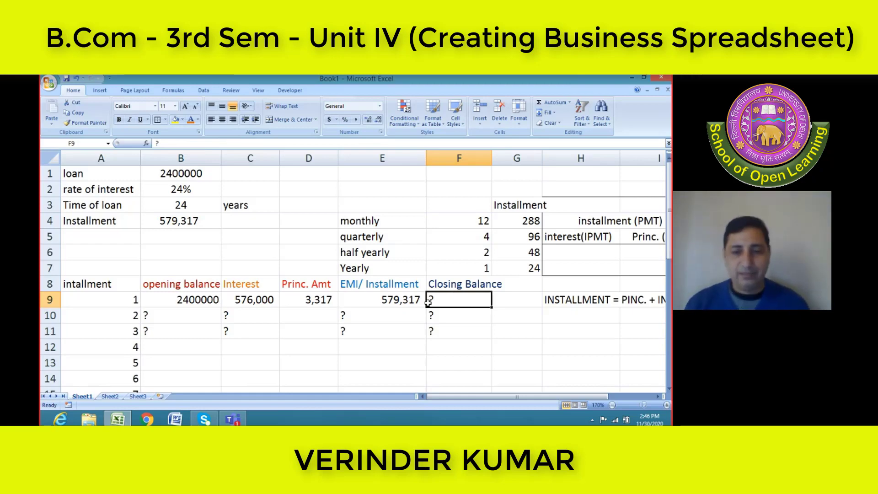
key("BackSpace")
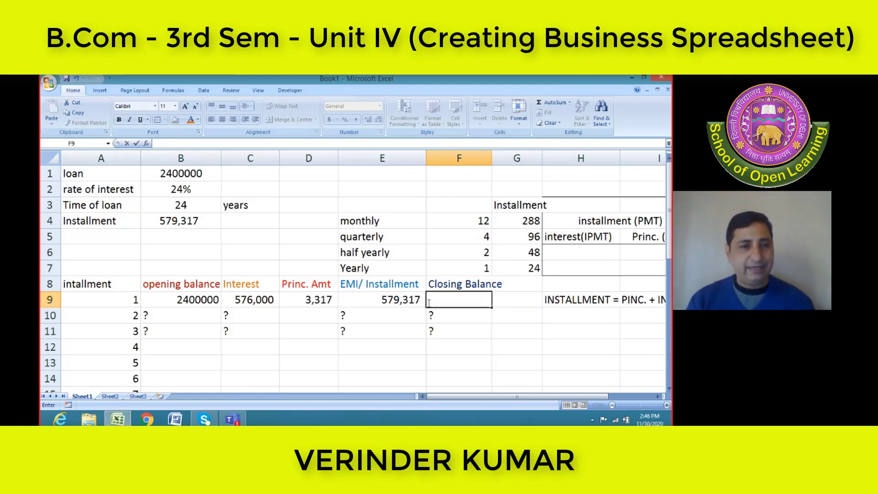
type("OP")
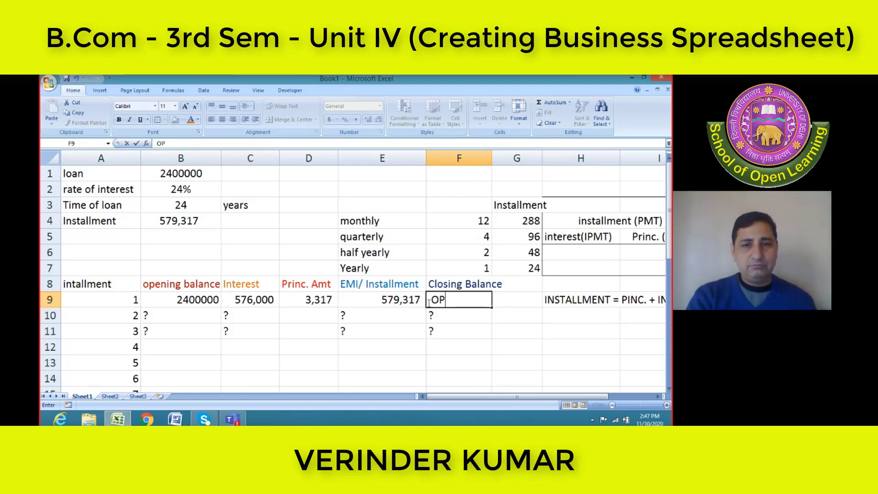
type("-")
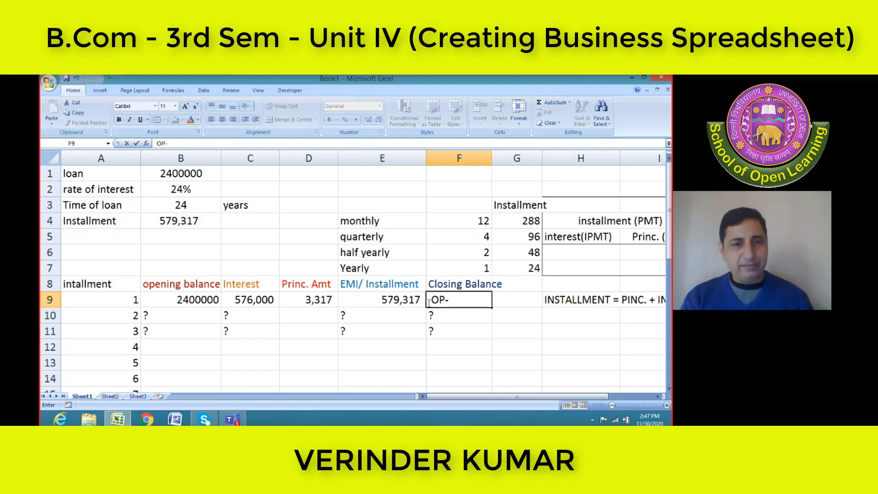
type("PRIN ")
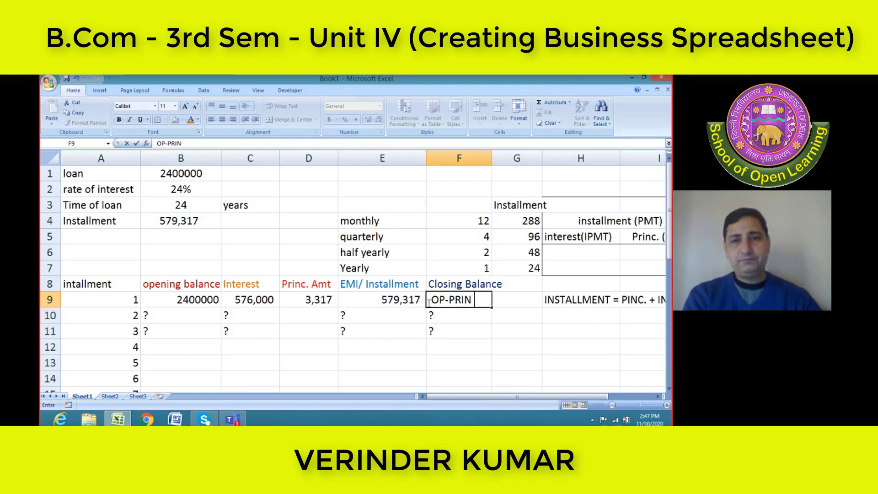
type("A")
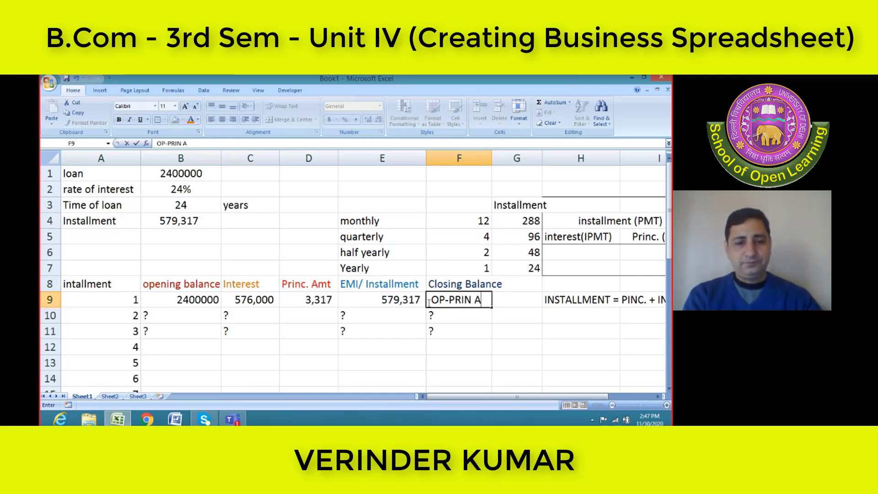
type("MOUNT")
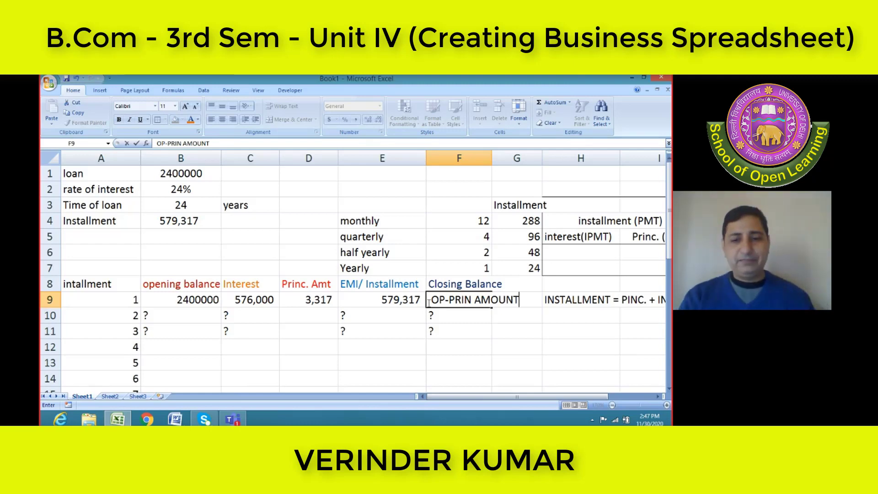
Replace the note in F9 with "OPENING BALANCE-PRIN. AMOUNT"
key("BackSpace")
key("BackSpace")
key("BackSpace")
key("BackSpace")
key("BackSpace")
key("BackSpace")
key("BackSpace")
key("BackSpace")
key("BackSpace")
key("BackSpace")
key("BackSpace")
key("BackSpace")
key("BackSpace")
key("BackSpace")
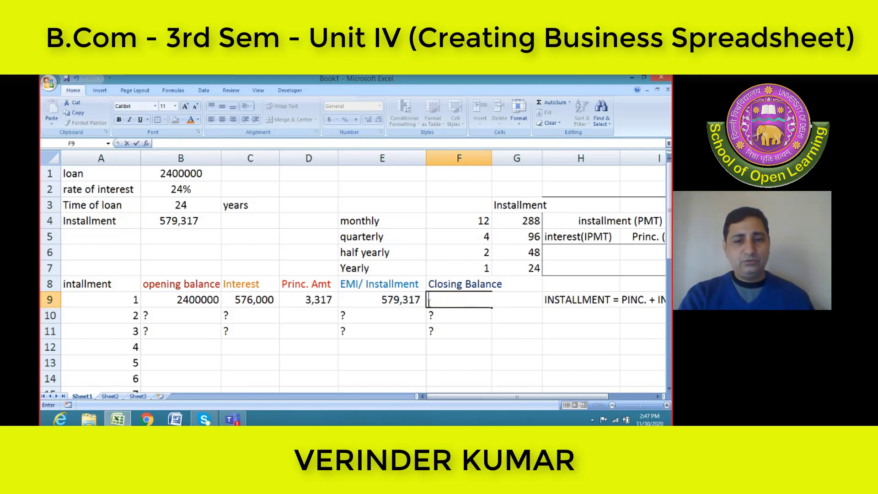
type("OP")
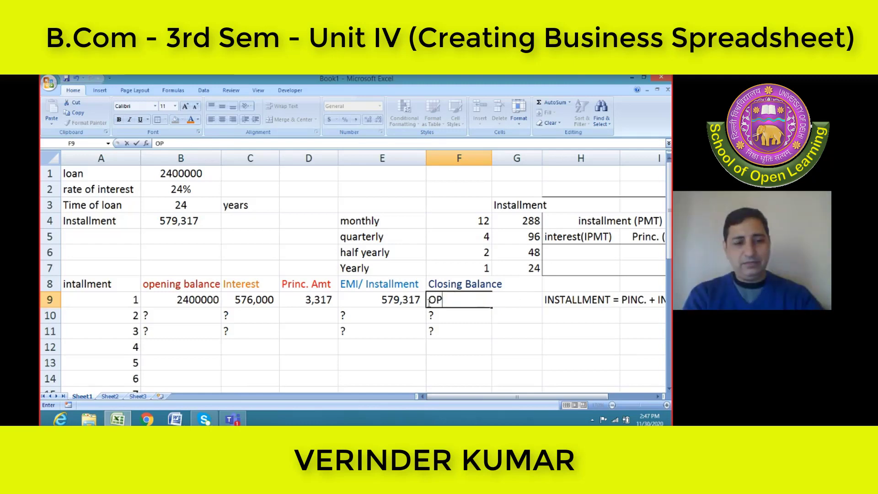
type("ENING")
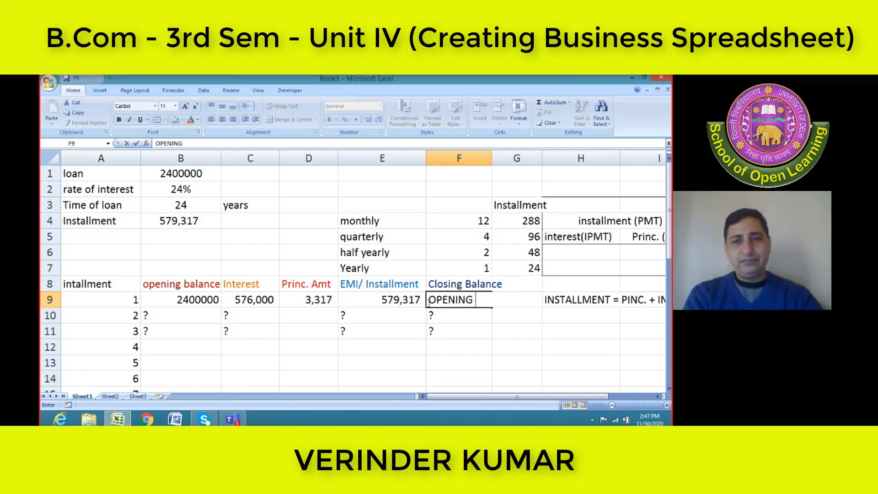
type(" BALANCE")
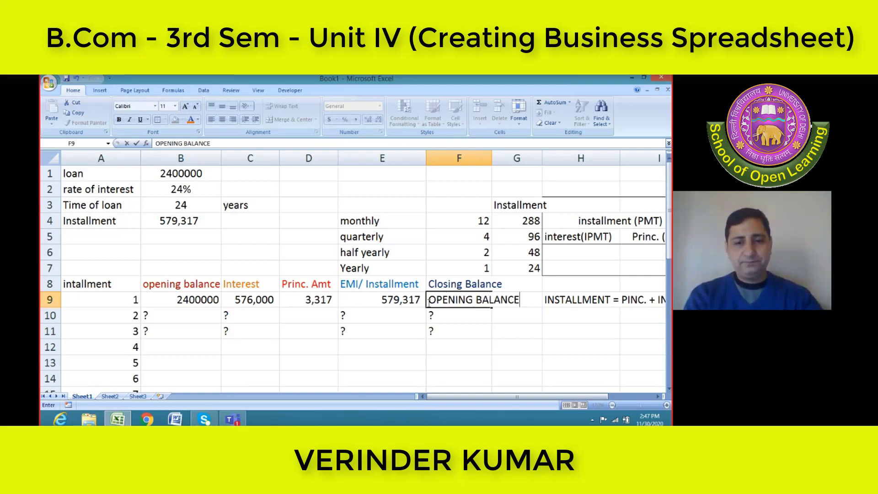
type("-PRI")
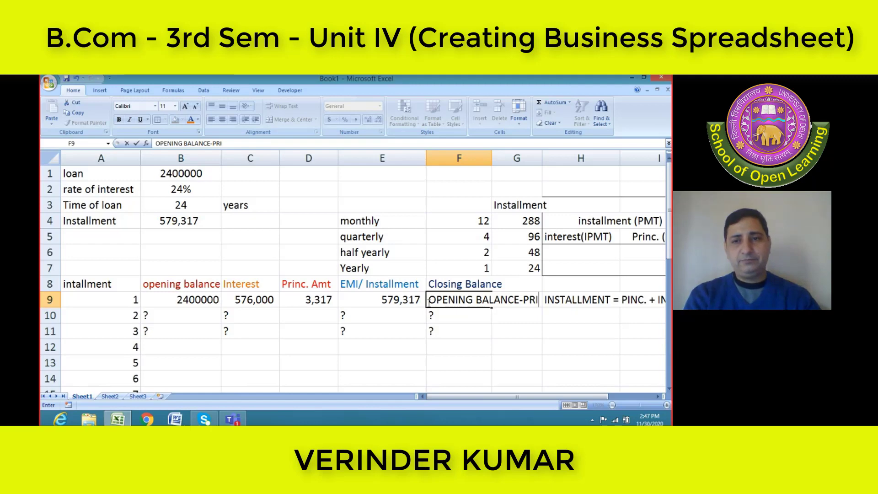
type("N. AMOUNT")
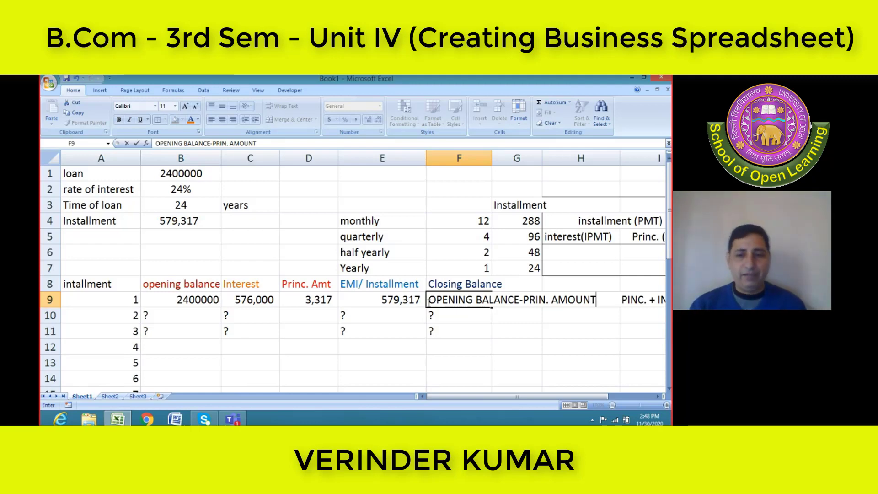
Erase the explanatory note from F9 and put the "?" placeholder back
key("BackSpace")
key("BackSpace")
key("BackSpace")
key("BackSpace")
key("BackSpace")
key("BackSpace")
key("BackSpace")
key("BackSpace")
key("BackSpace")
key("BackSpace")
key("BackSpace")
key("BackSpace")
key("BackSpace")
key("BackSpace")
key("BackSpace")
key("BackSpace")
key("BackSpace")
key("BackSpace")
key("BackSpace")
key("BackSpace")
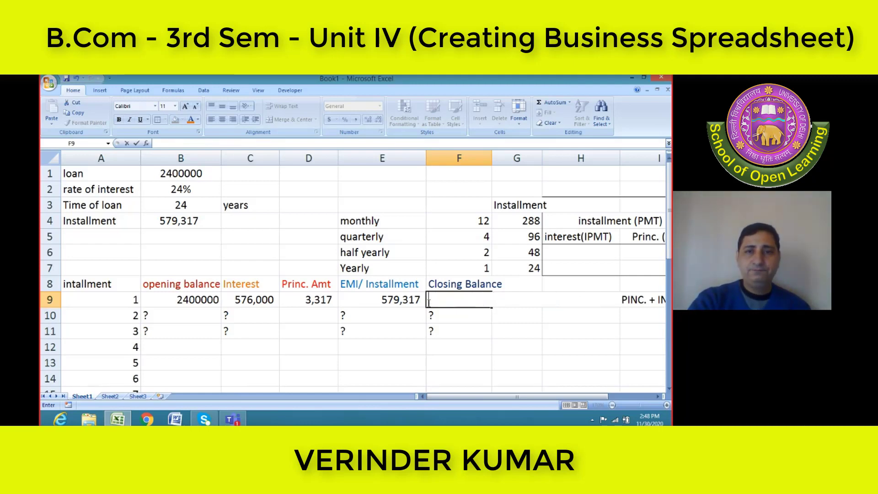
type("?")
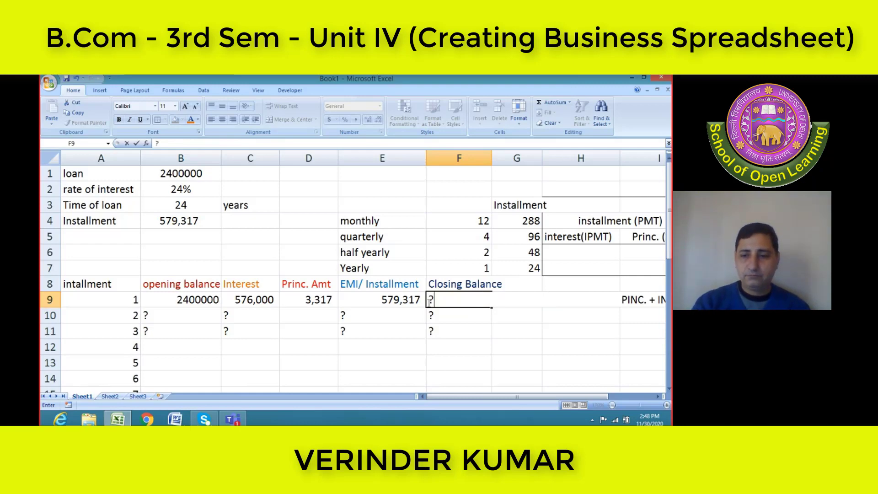
key("Return")
Calculate the first installment's closing balance in F9 with =B9-D9
left_click(430, 300)
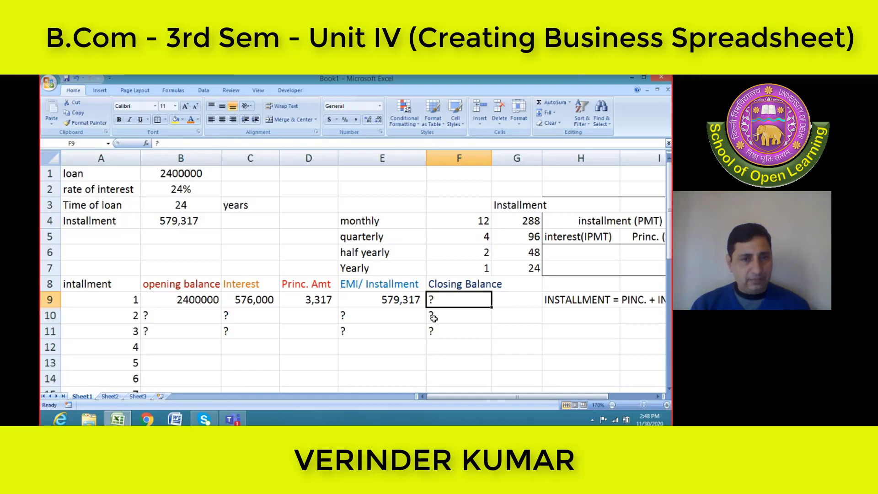
type("=")
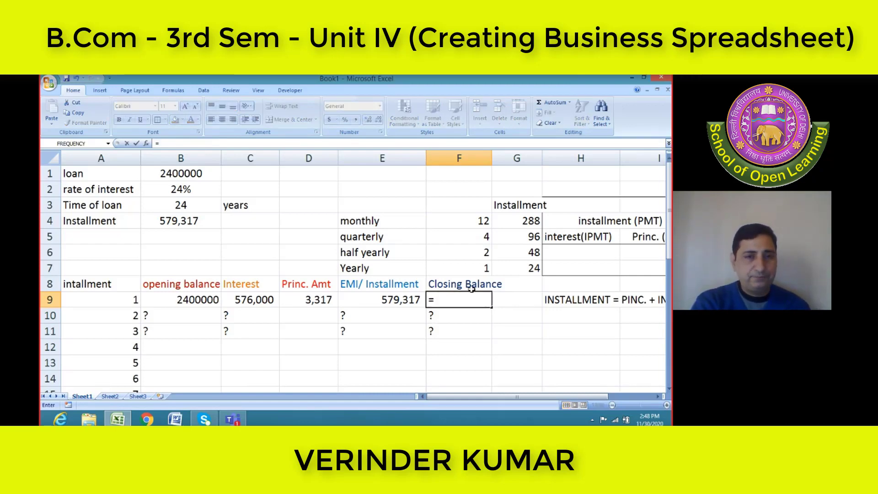
type("B")
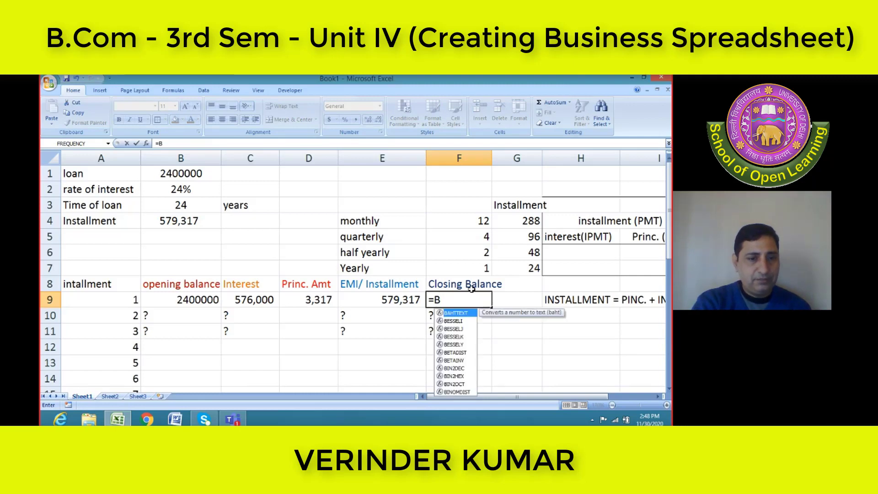
type("9-")
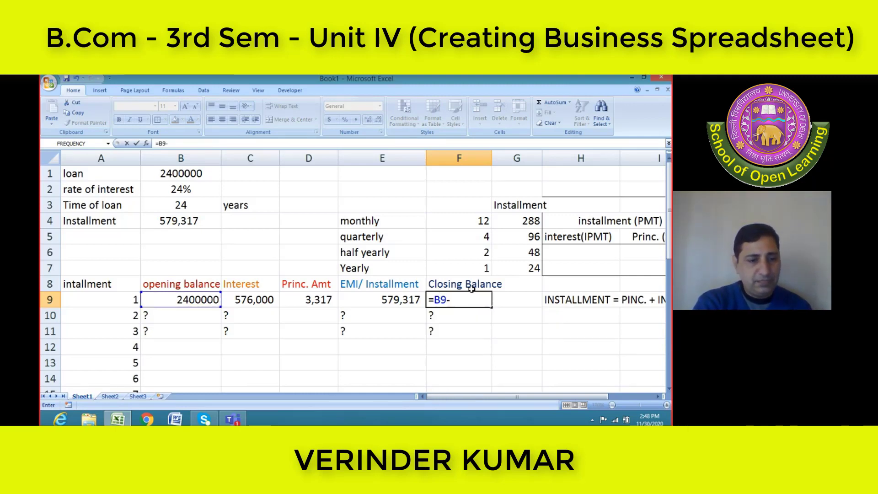
type("D9")
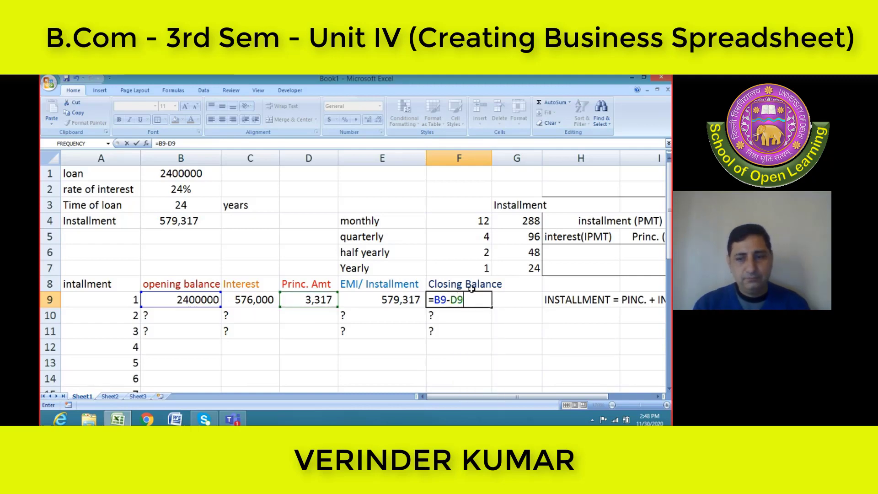
key("Return")
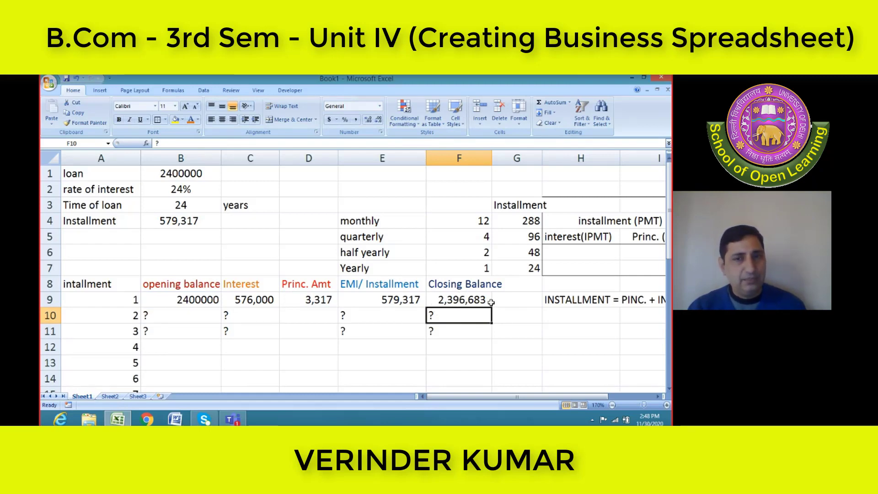
left_click(460, 300)
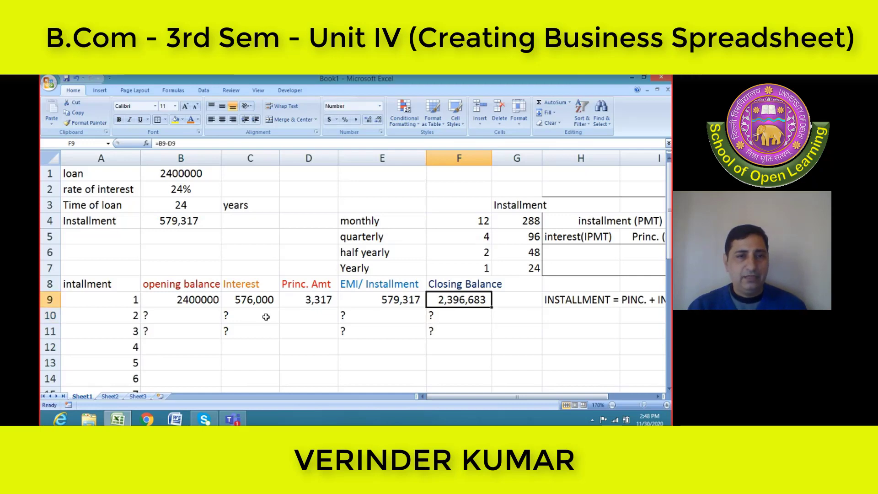
Set the second installment's opening balance in B10 to the previous closing balance with =F9
left_click(157, 315)
key("BackSpace")
key("Right")
key("Left")
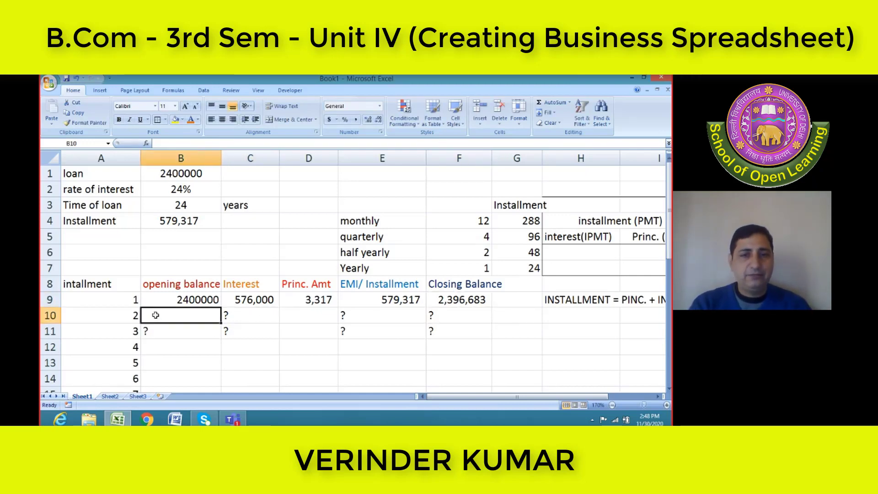
type("=")
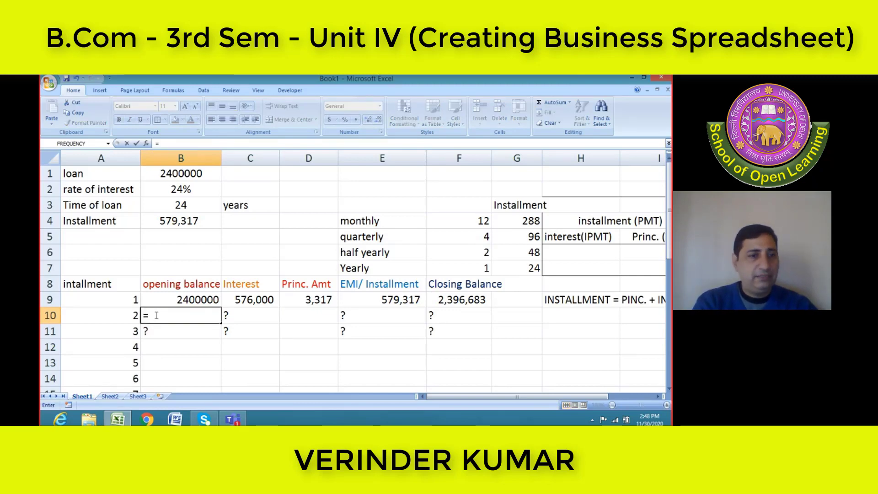
type("F")
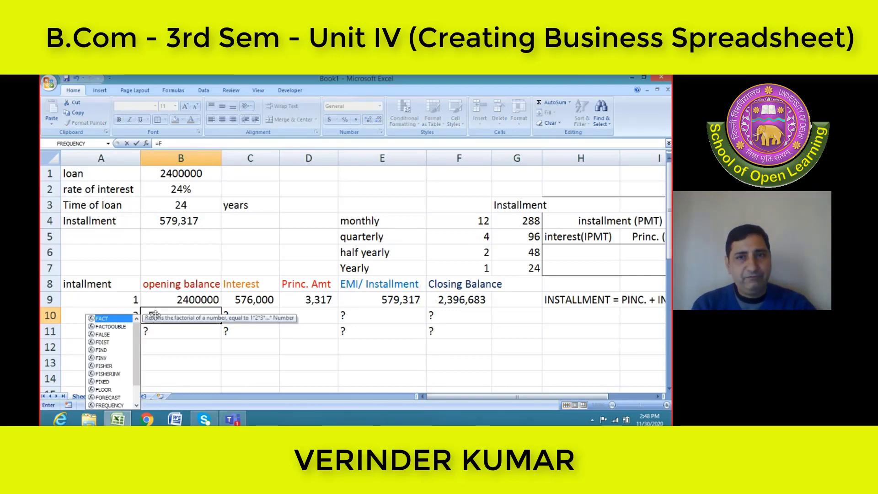
type("9")
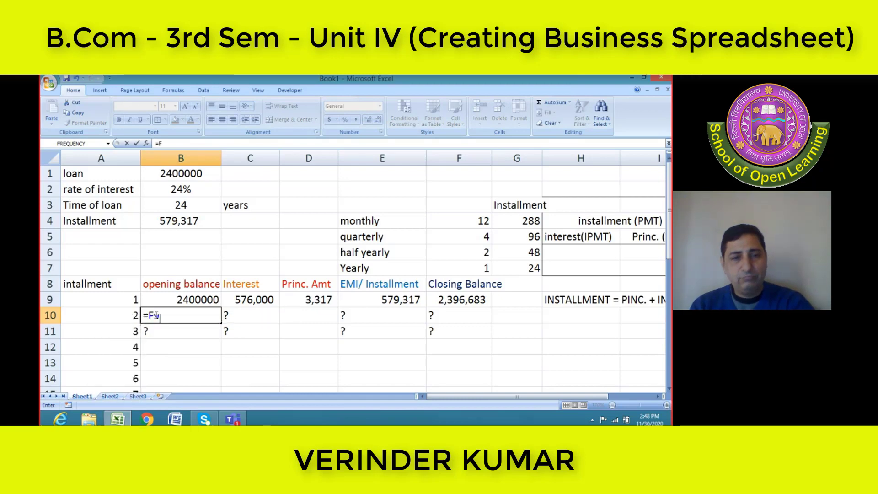
key("Return")
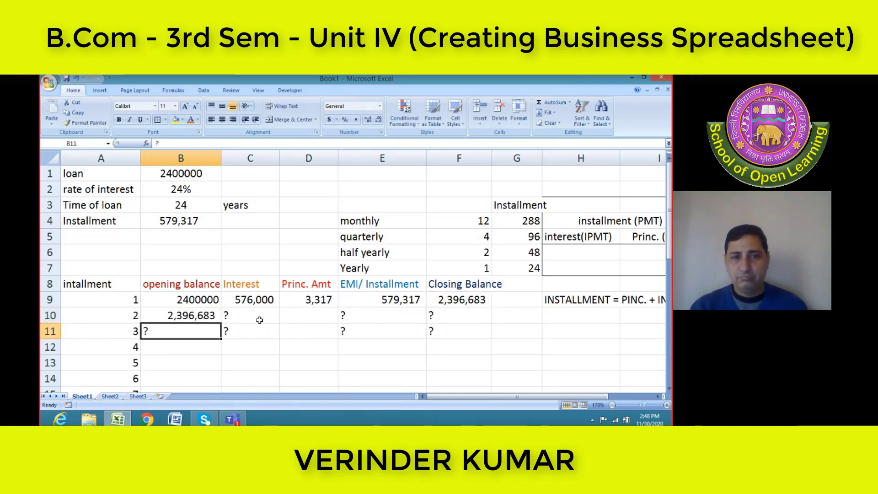
Clear the question-mark placeholders from the interest, EMI and closing balance cells in rows 10 and 11
left_click(256, 319)
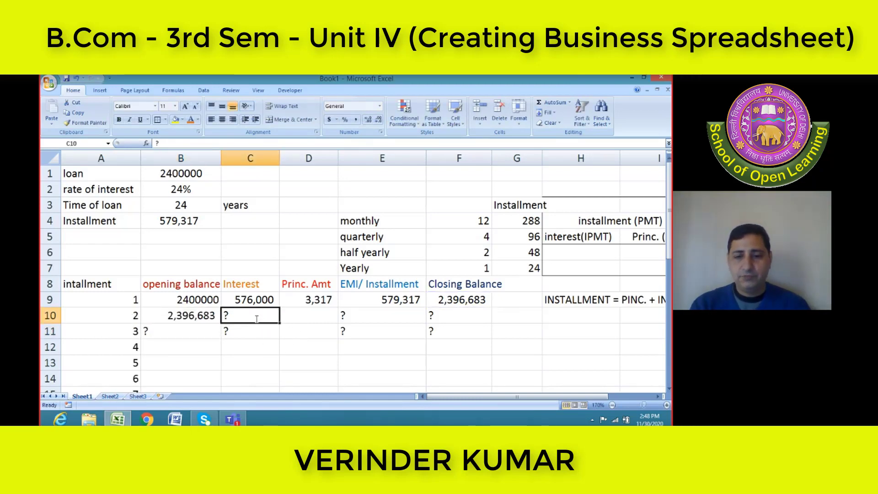
key("Delete")
key("Right")
key("Right")
key("Delete")
key("Right")
key("Delete")
key("Down")
key("Delete")
key("Left")
key("Delete")
key("Left")
key("Left")
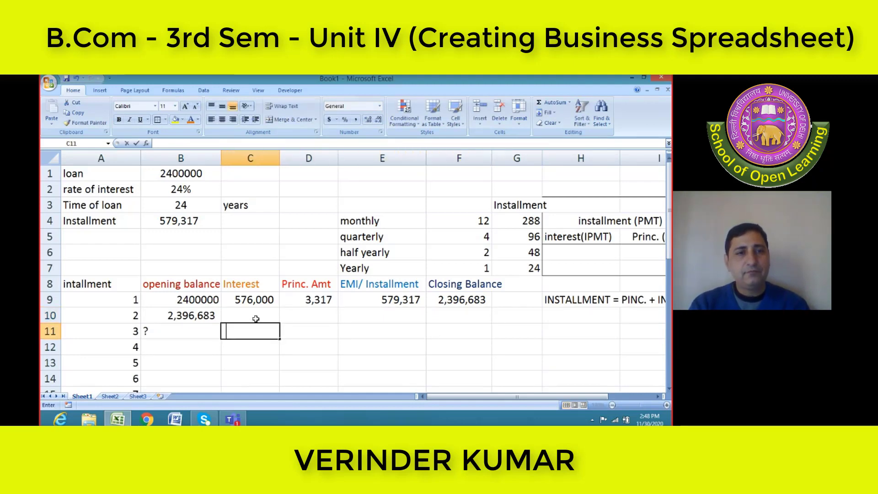
key("Delete")
key("Up")
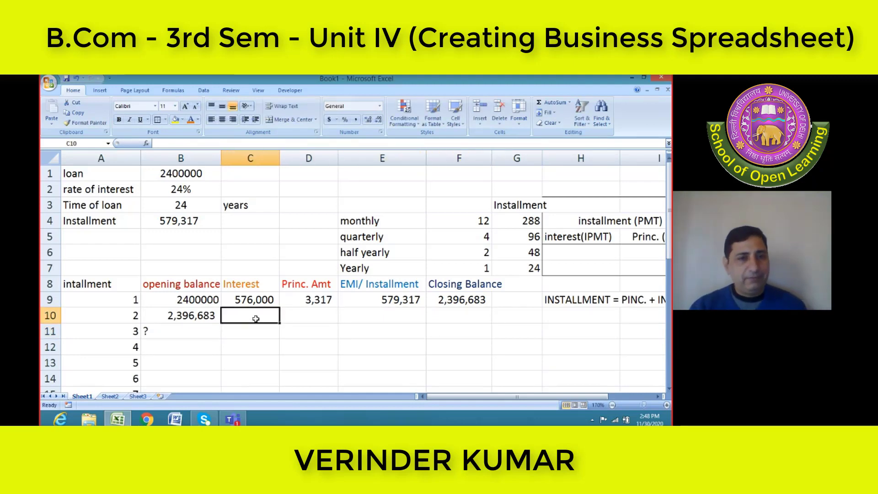
Fill the first installment's interest and principal formulas from C9 and D9 down to C10 and D10
left_click(264, 299)
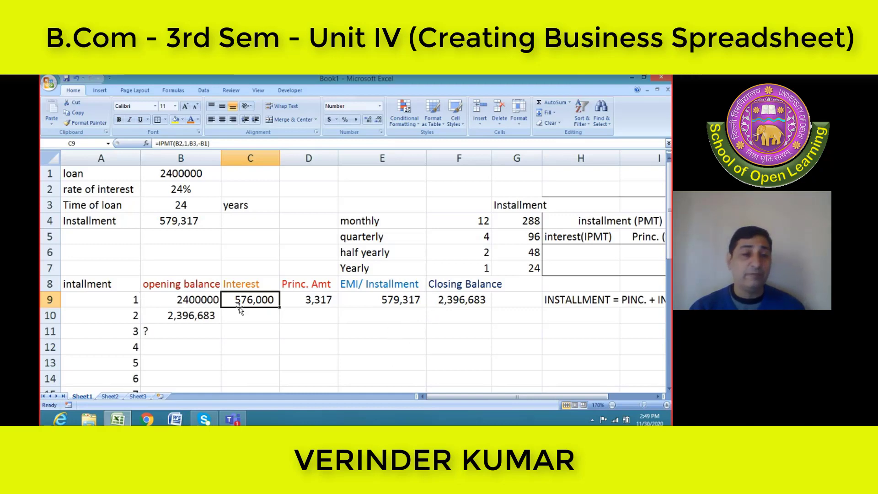
left_click(230, 318)
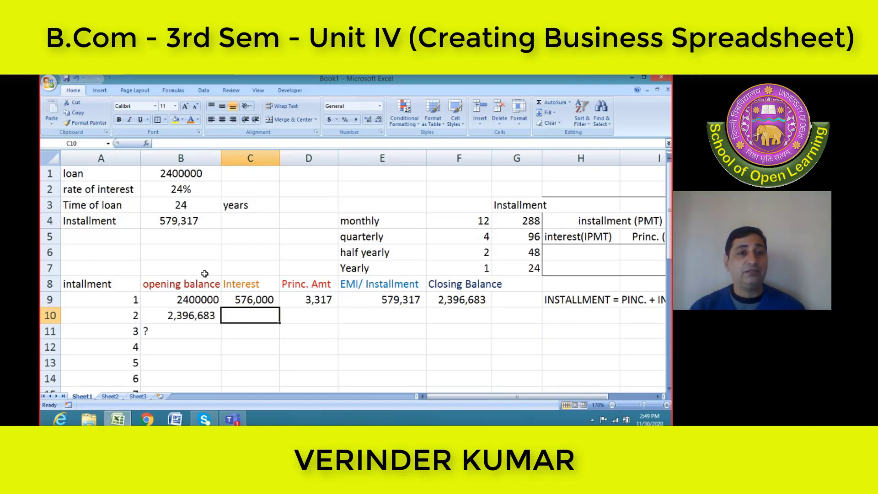
left_click(230, 302)
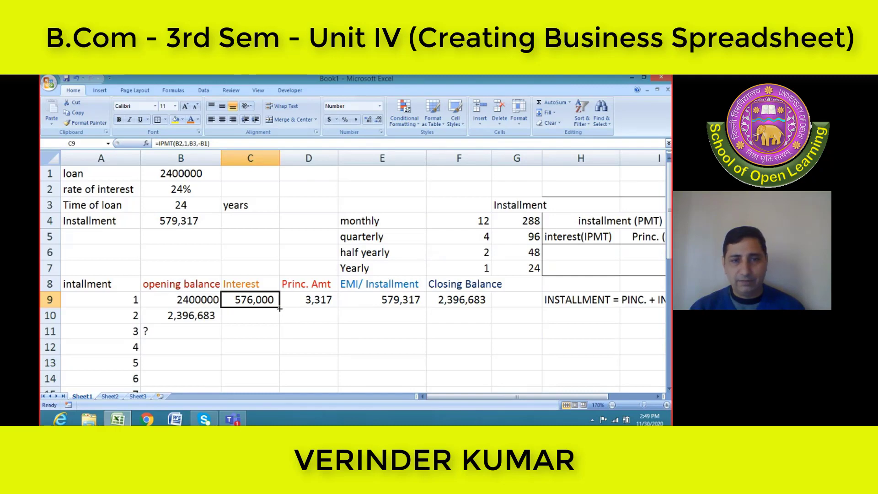
left_click_drag(279, 309, 278, 321)
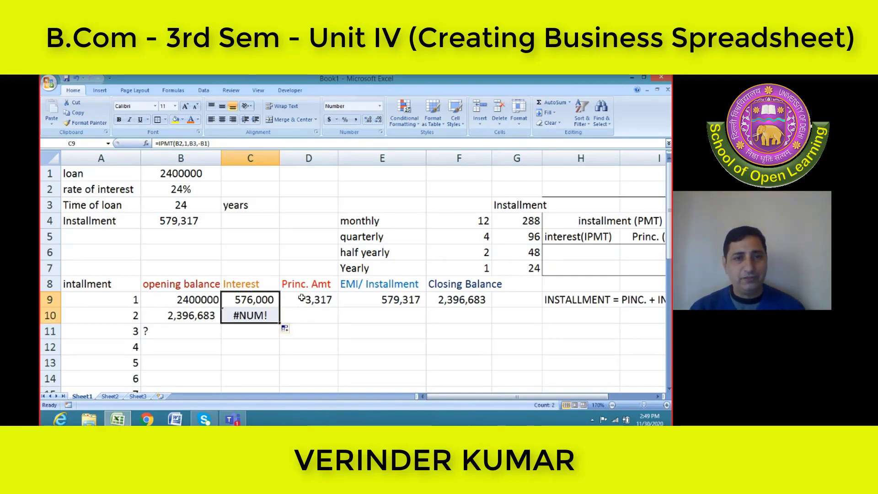
left_click(301, 298)
left_click_drag(337, 308, 339, 323)
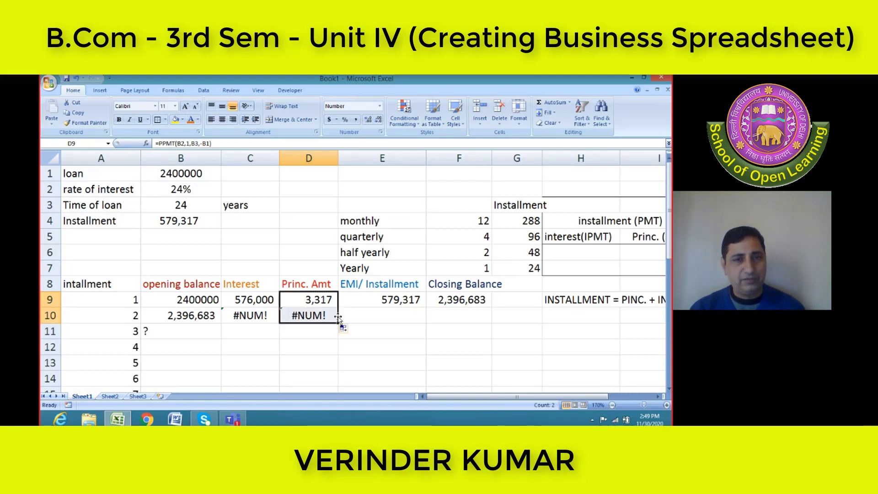
Fill the first installment's EMI and closing balance formulas from E9 and F9 down to E10 and F10
left_click(408, 302)
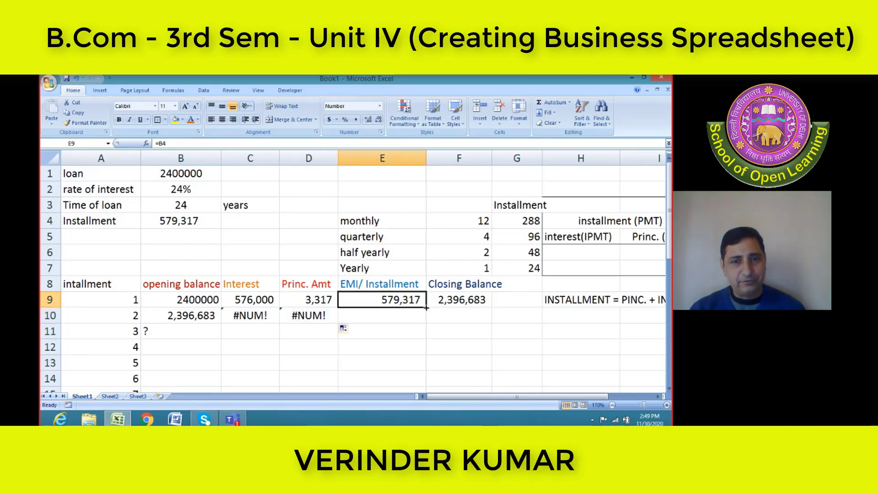
left_click_drag(425, 308, 425, 323)
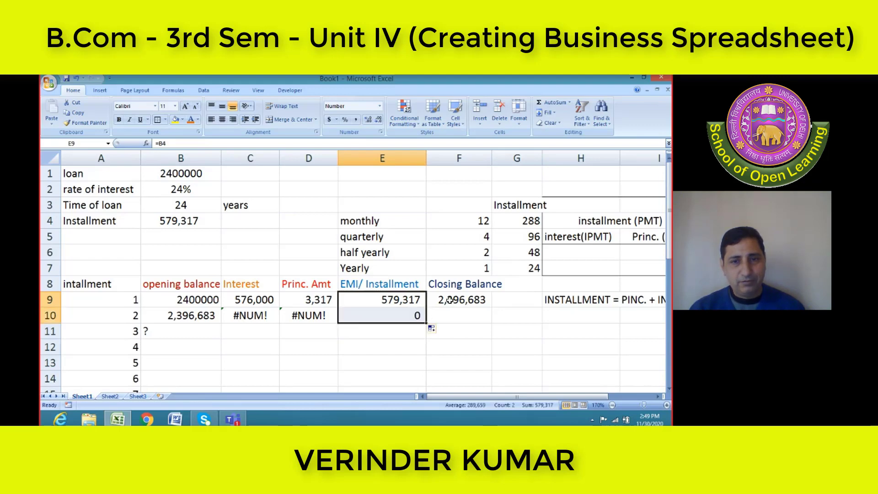
left_click(450, 301)
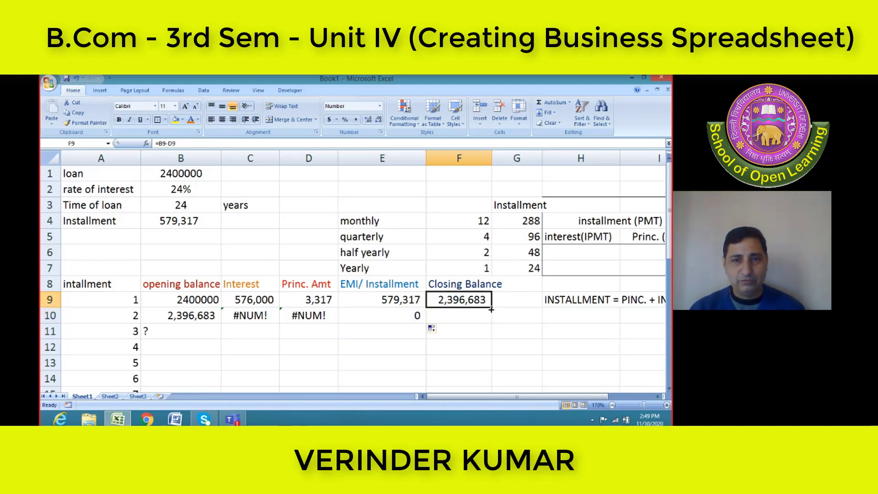
left_click_drag(490, 309, 495, 323)
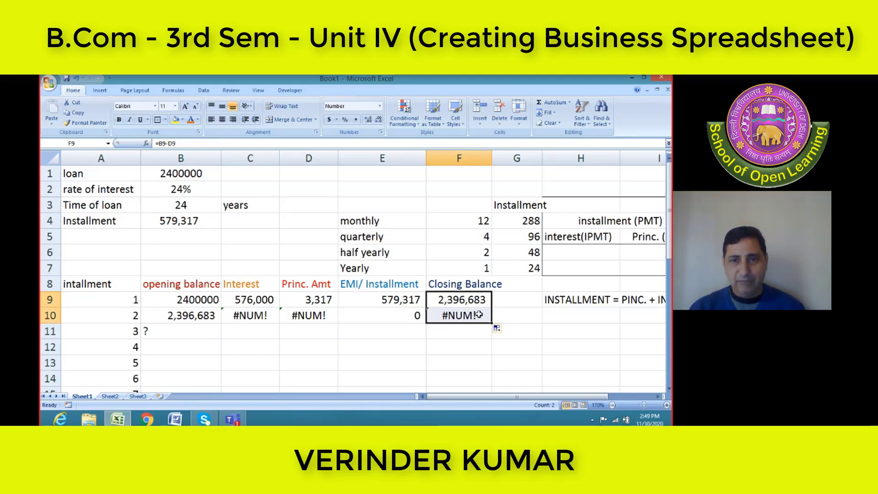
Clear the second installment's interest, principal, EMI and closing balance cells in C10:F10
left_click(251, 315)
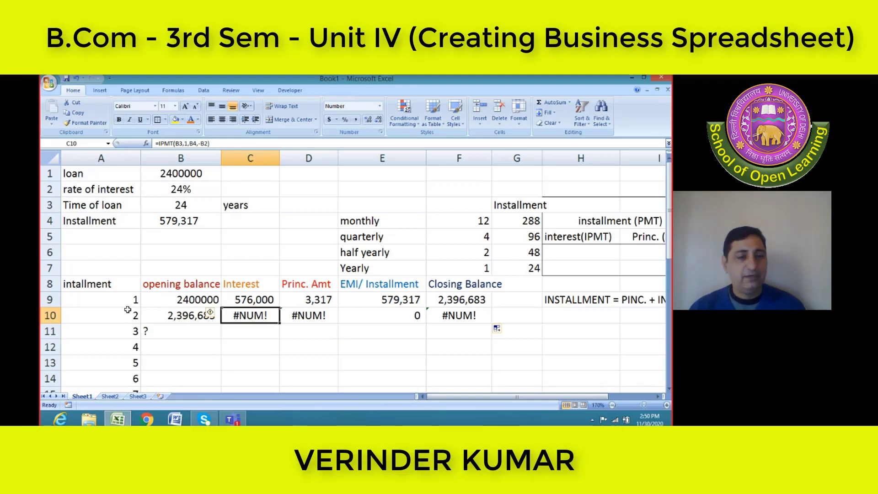
key("BackSpace")
key("Right")
key("BackSpace")
key("Right")
key("Right")
key("BackSpace")
key("Left")
key("Left")
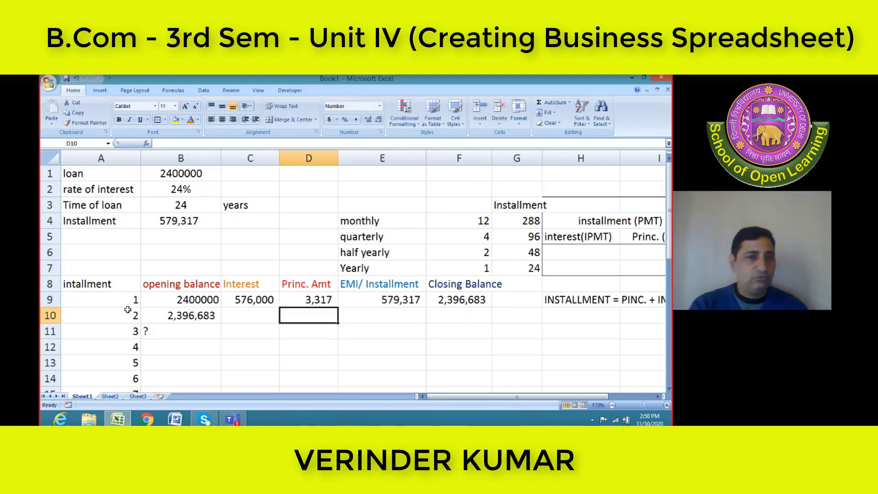
key("Left")
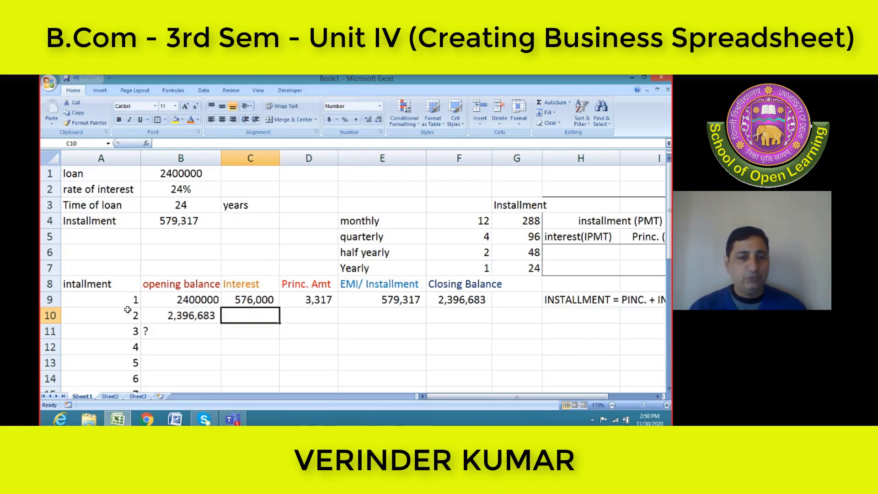
left_click(251, 298)
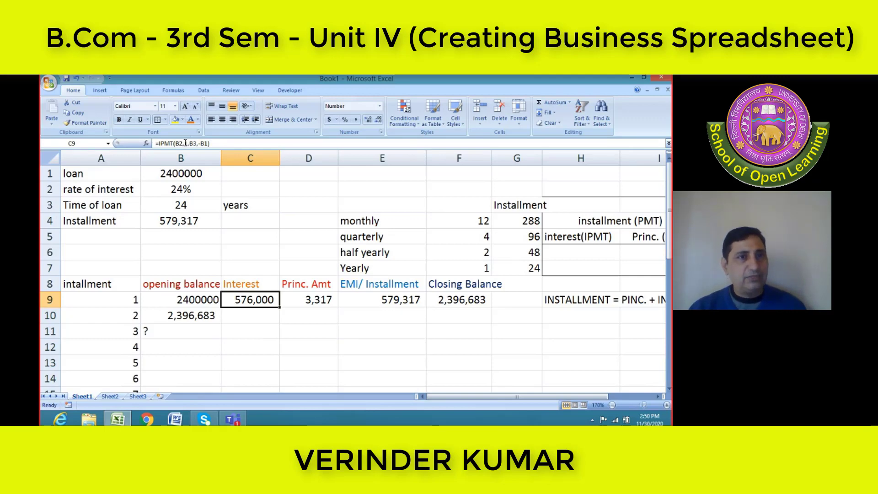
left_click(234, 314)
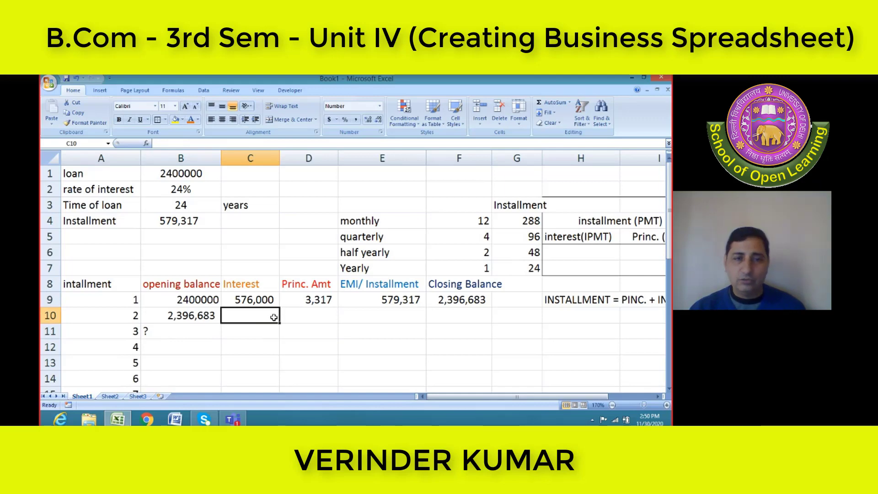
left_click(258, 300)
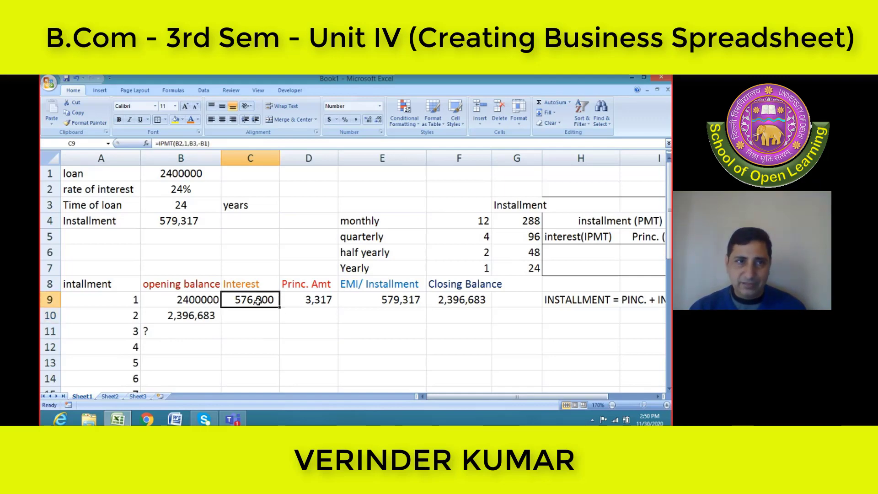
left_click_drag(217, 143, 150, 138)
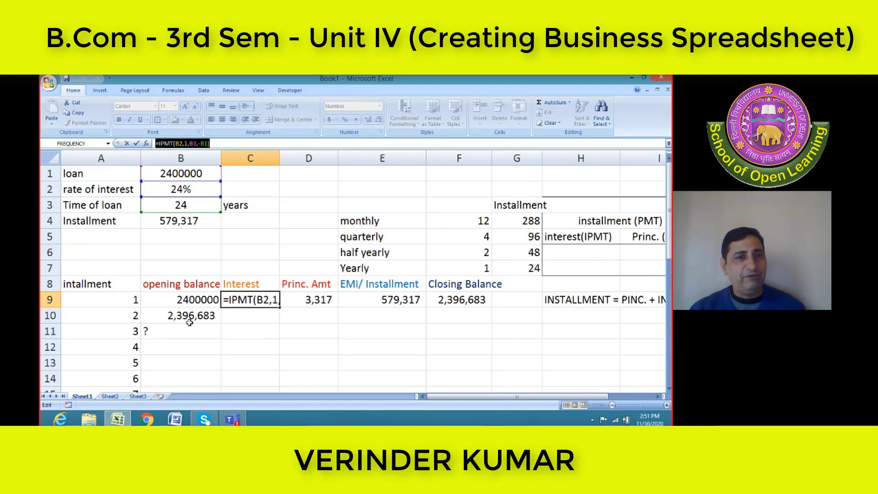
left_click(245, 317)
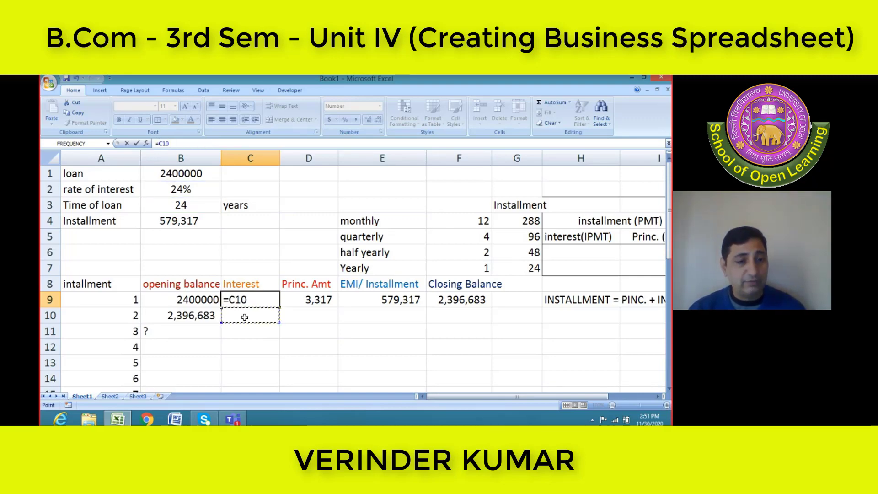
key("Escape")
left_click(245, 317)
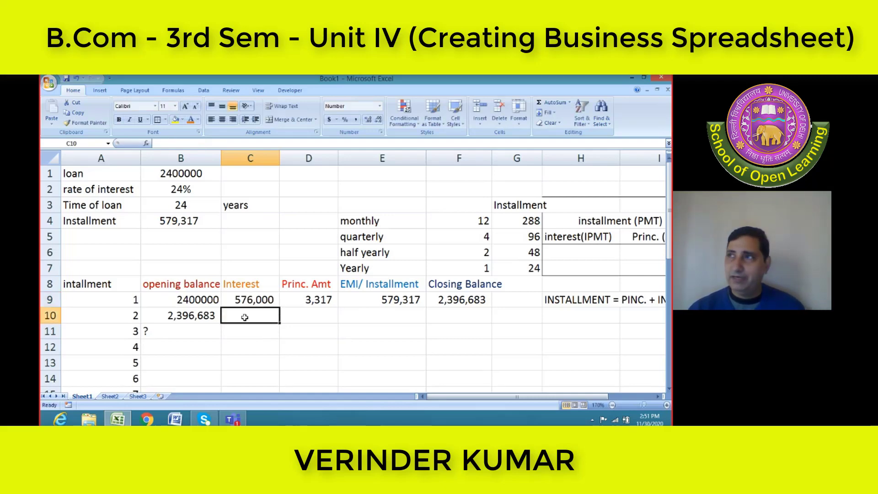
type("=")
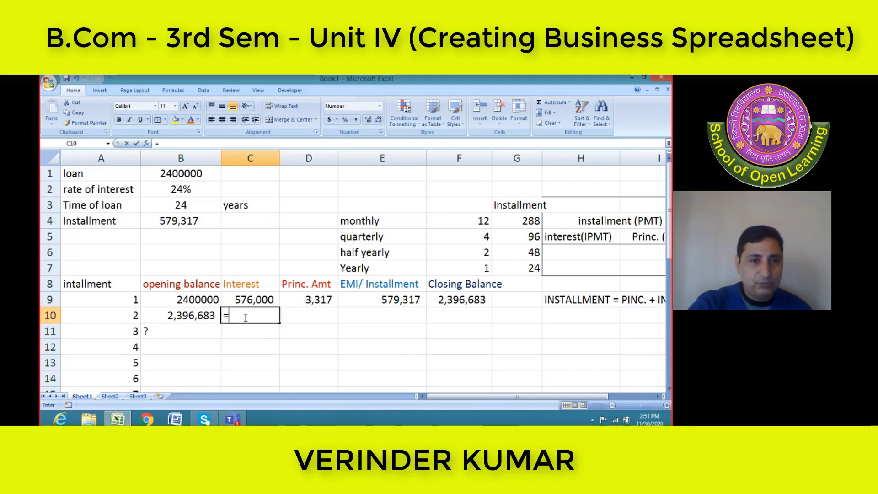
key("BackSpace")
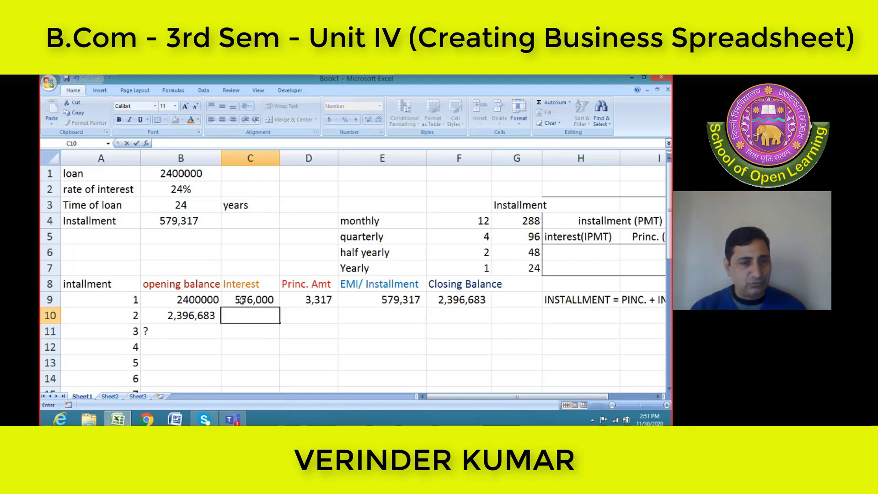
Fill the interest formula from C9 down to C10 and compare the cell references in both formulas
left_click(241, 299)
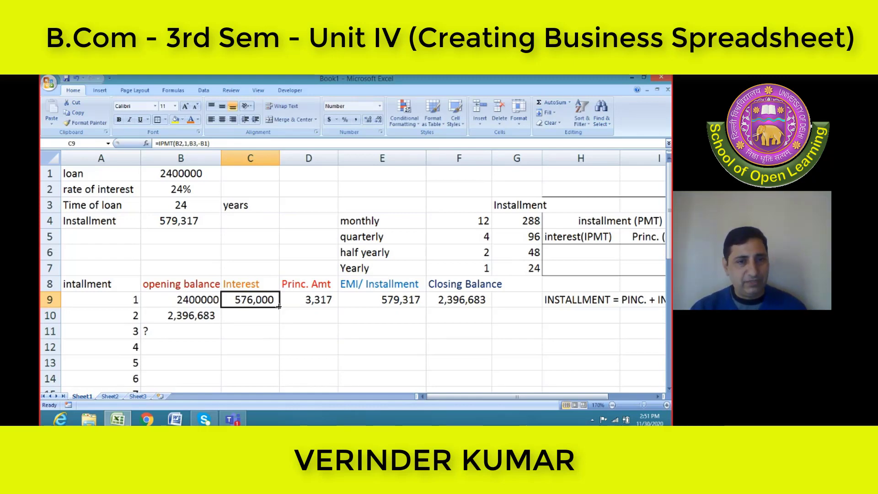
left_click_drag(280, 309, 281, 323)
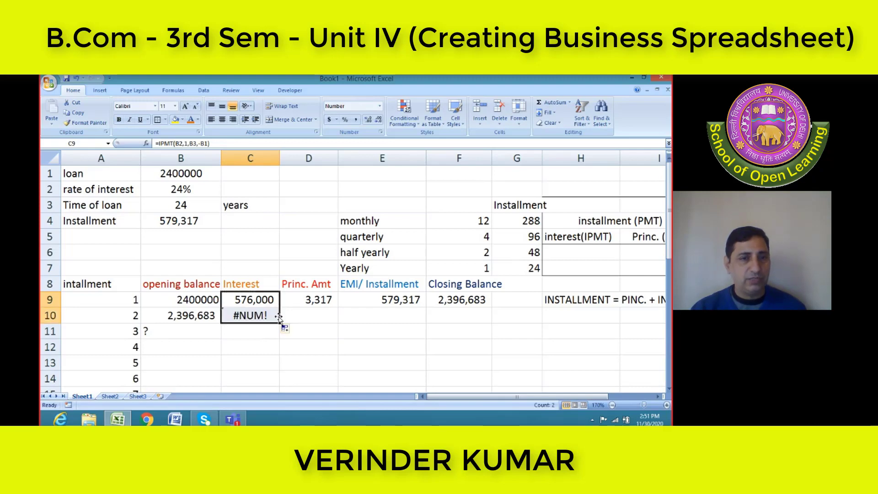
left_click(225, 315)
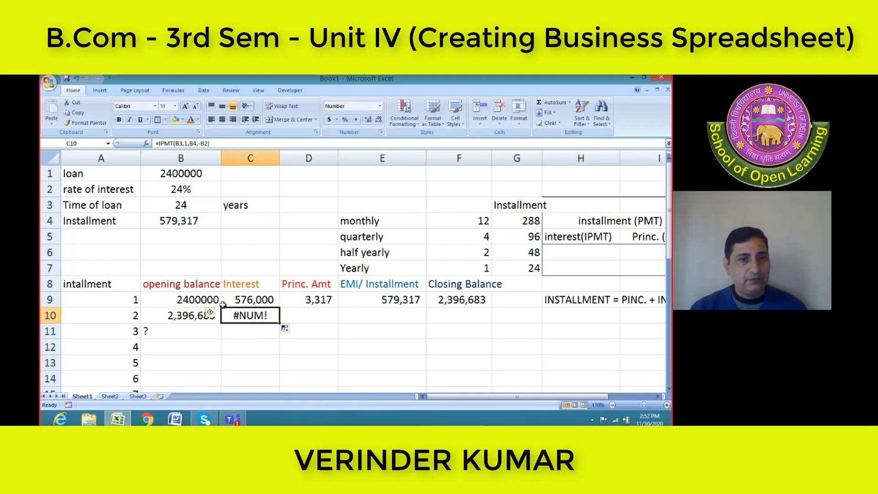
left_click(236, 301)
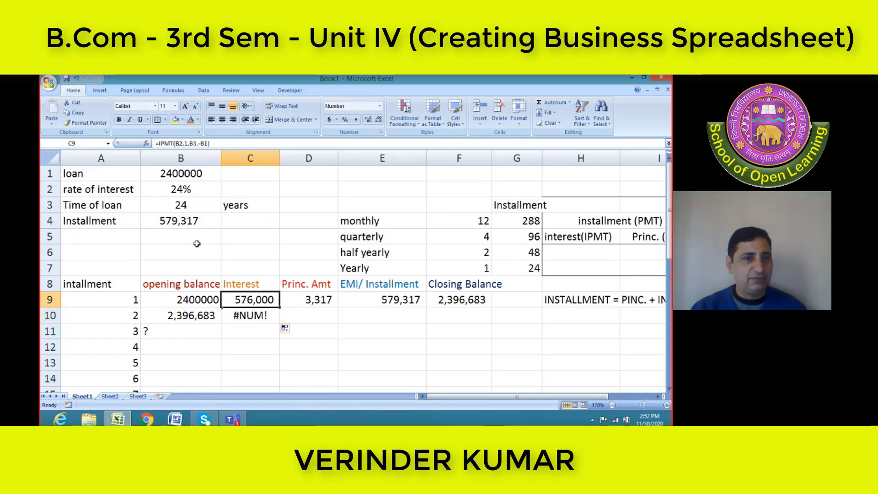
left_click(226, 315)
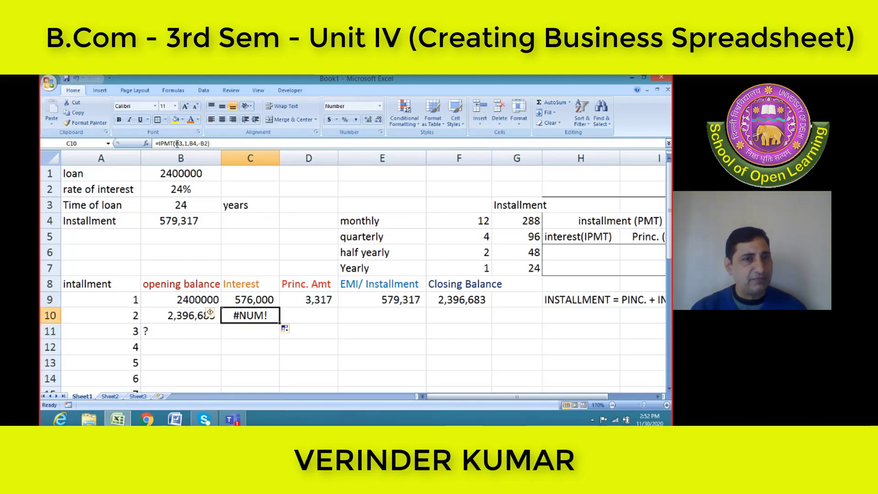
left_click(232, 296)
left_click(224, 315)
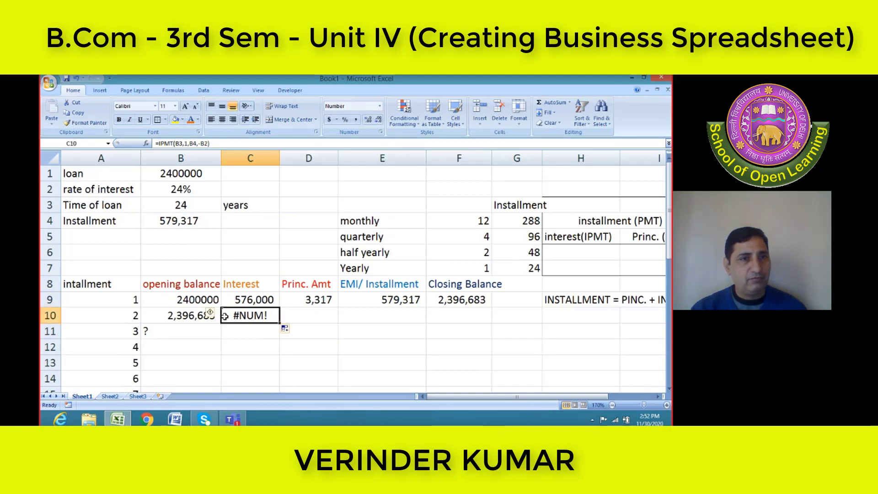
In C9's IPMT formula, make the rate reference absolute as $B$2 and take the period from A9
left_click(225, 297)
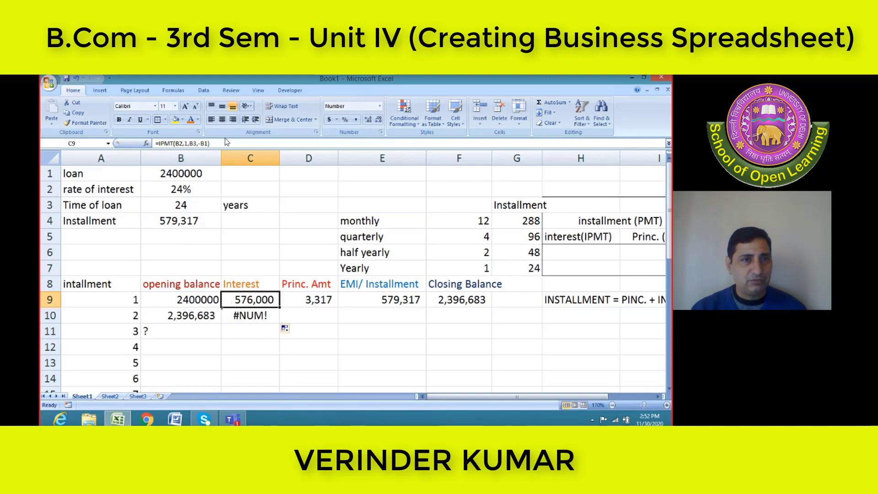
left_click(176, 144)
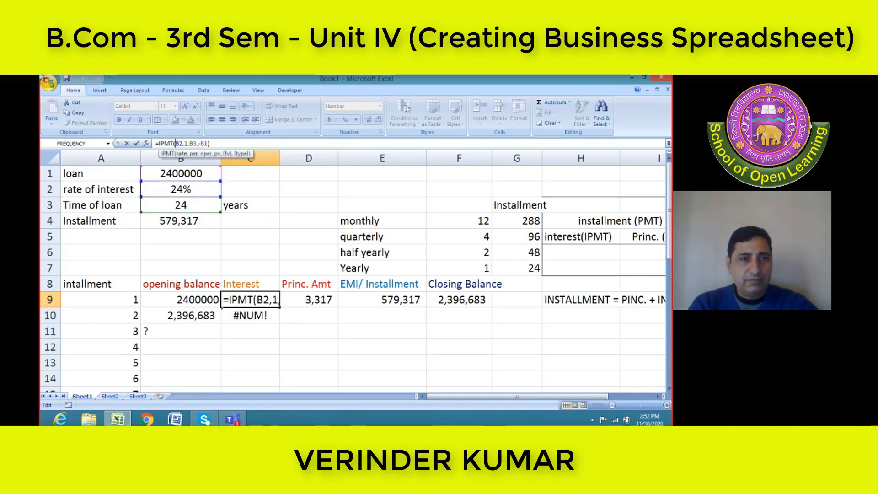
type("$B$")
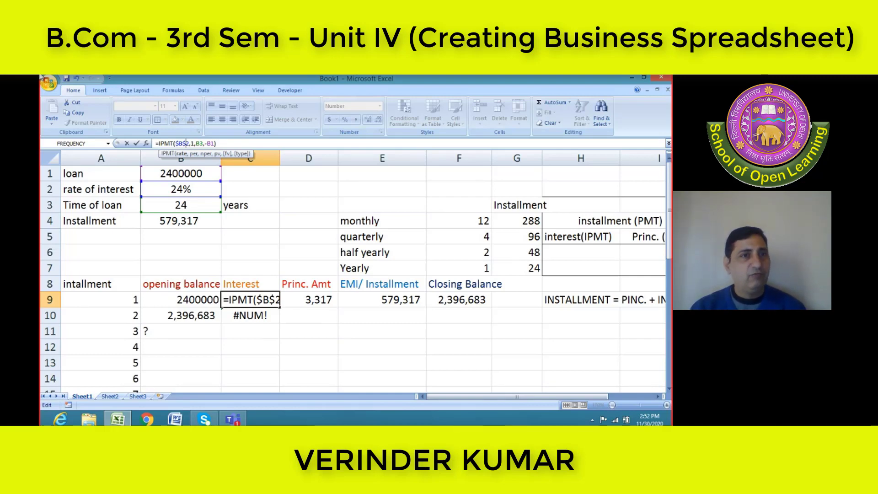
key("Right")
key("Right")
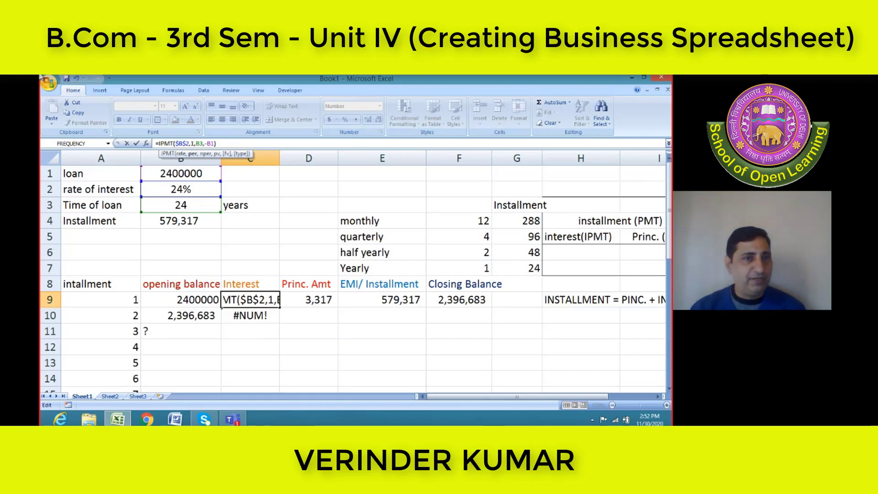
left_click(77, 77)
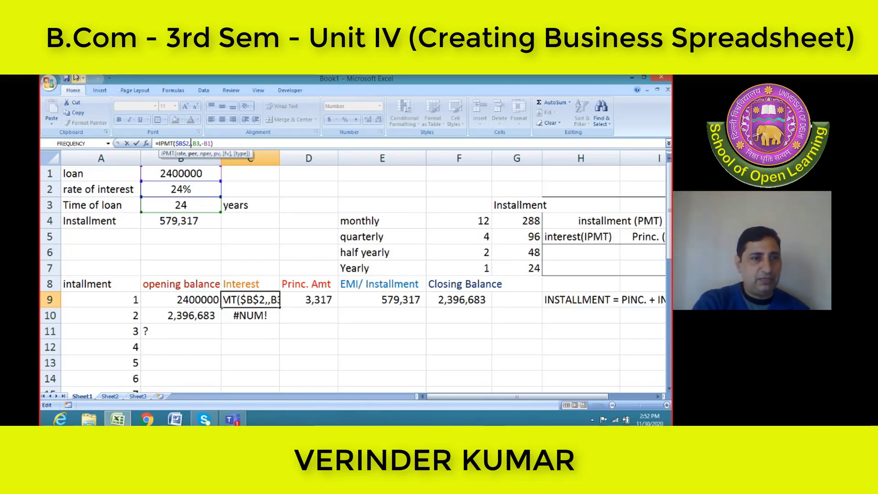
type("A9")
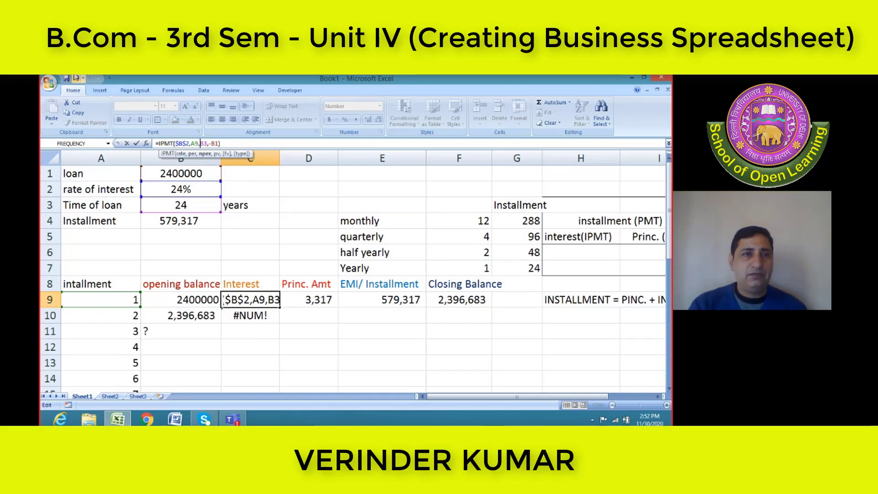
Complete C9's interest formula as =IPMT($B$2,A9,$B$3,-B9), with an absolute loan term and the opening balance as present value
type("$B4")
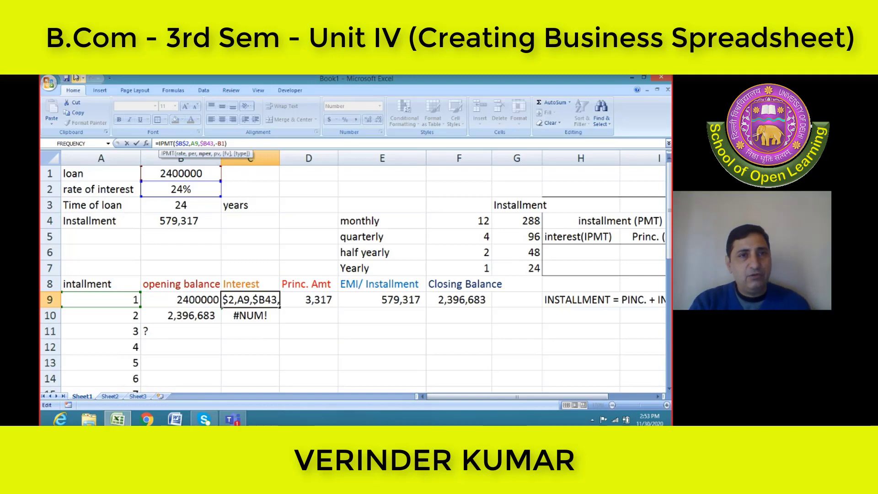
key("Right")
key("Right")
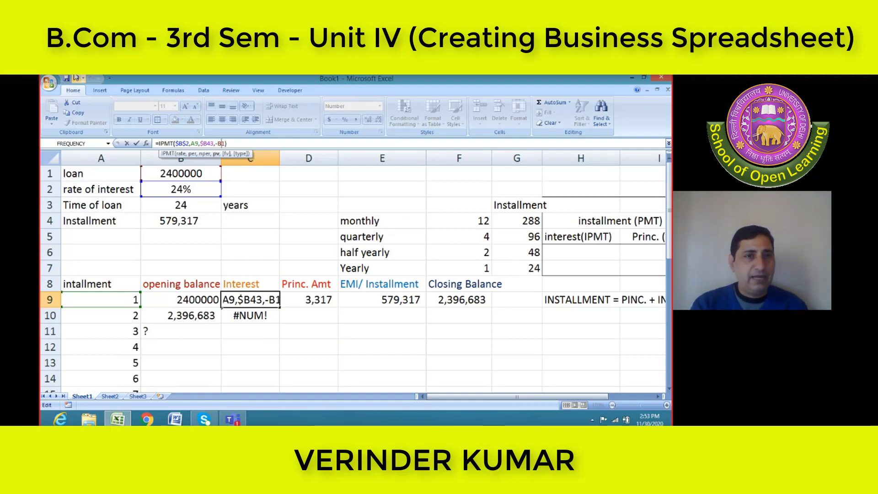
key("End")
key("Left")
key("BackSpace")
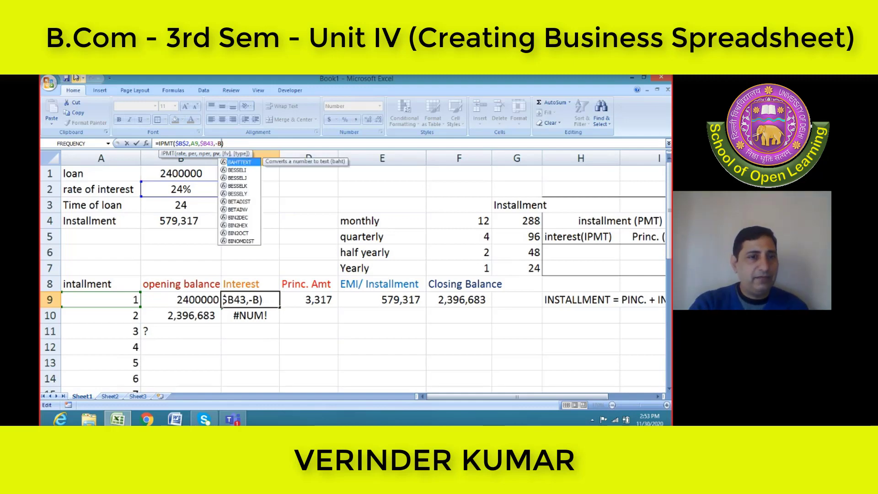
key("BackSpace")
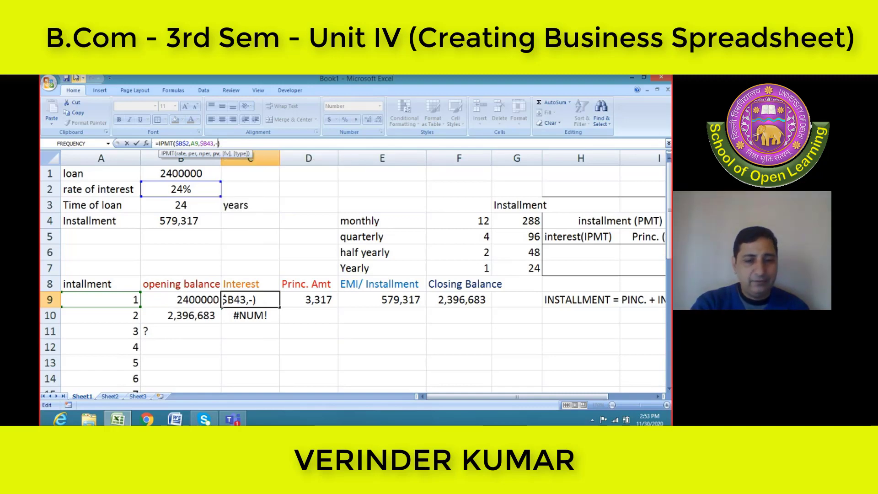
type("B9")
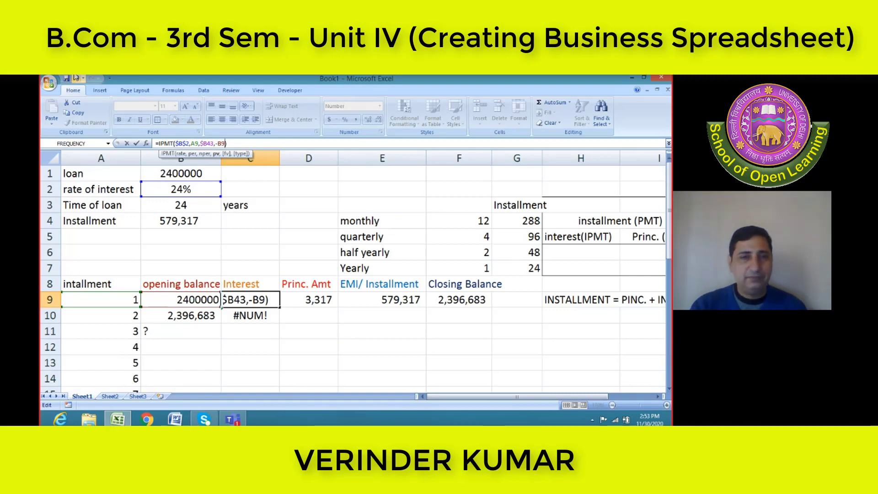
key("Return")
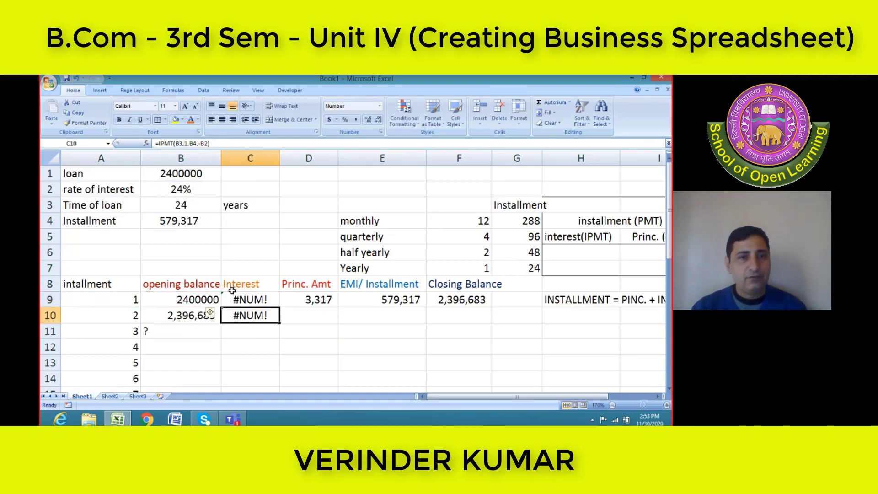
left_click(237, 299)
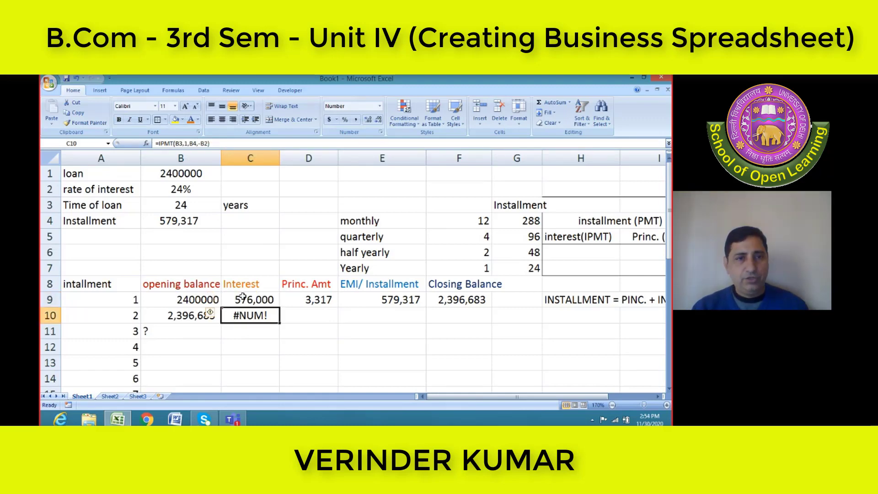
left_click(242, 297)
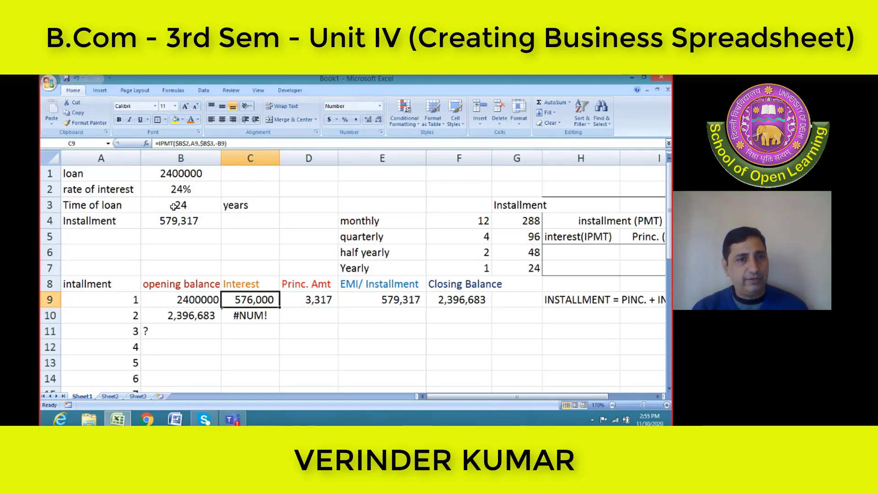
Fill the corrected interest formula from C9 down to C10 and check how the references change between the two cells
left_click(103, 301)
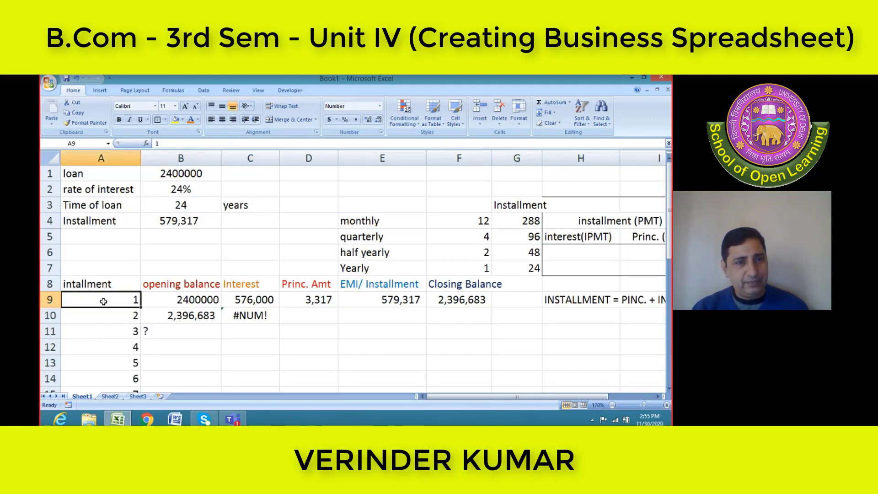
left_click(103, 322)
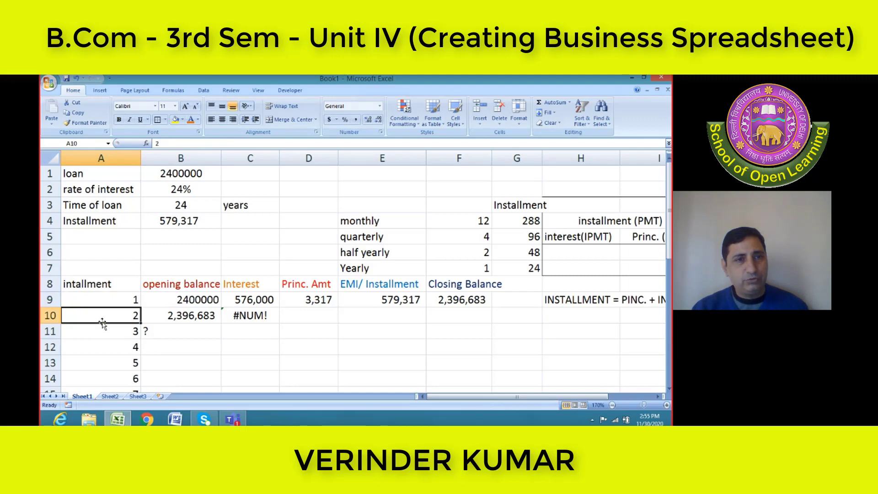
left_click(261, 300)
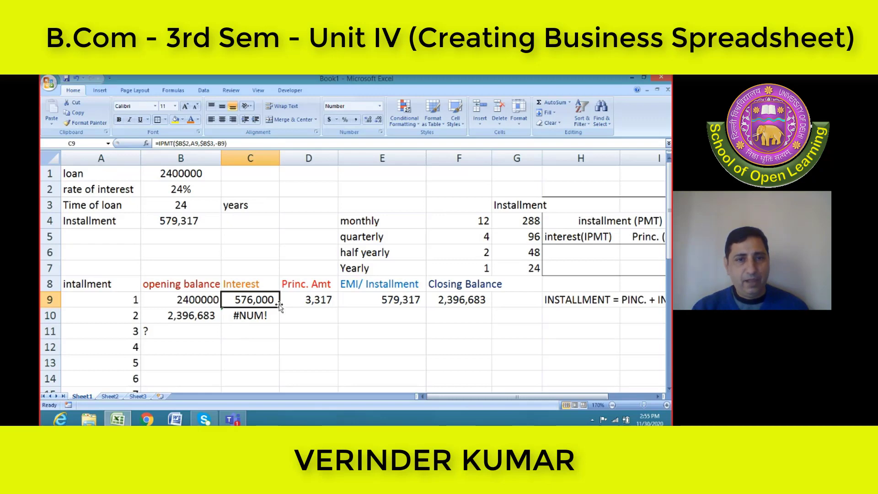
left_click_drag(279, 307, 280, 320)
left_click(260, 316)
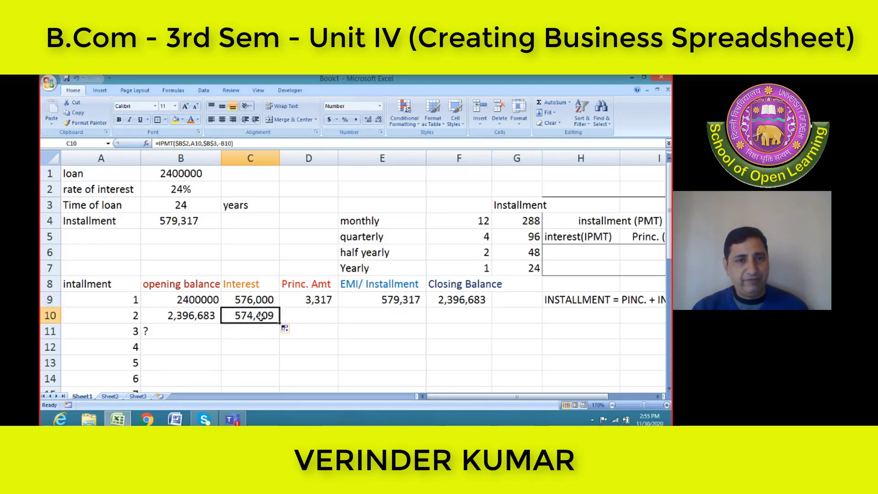
left_click(320, 303)
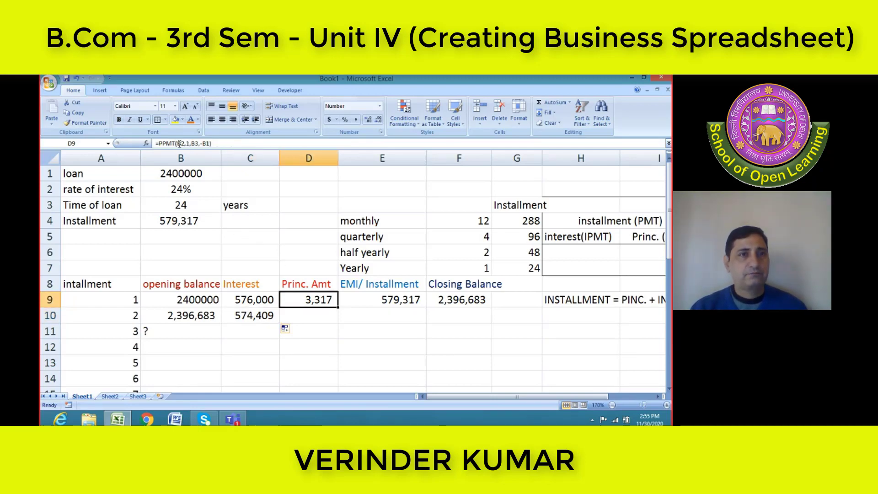
left_click(253, 300)
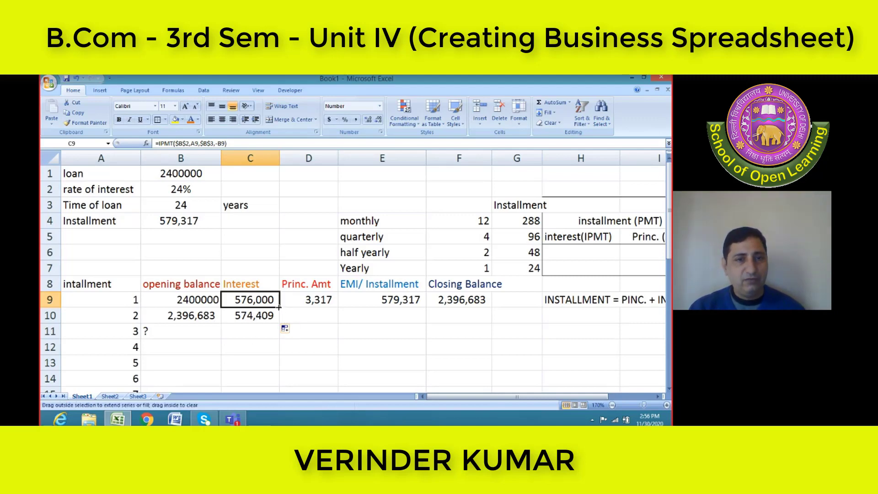
left_click(269, 316)
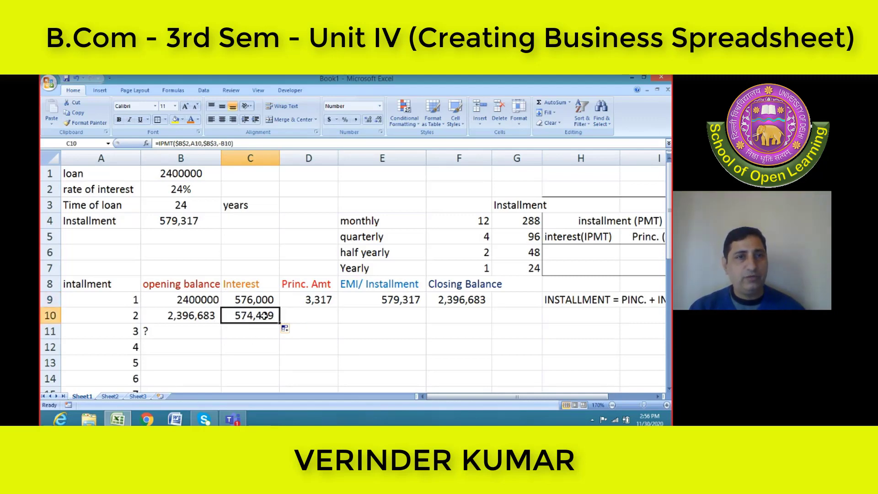
Change E9's EMI formula to the absolute reference =$B$4 and fill it down to E10
left_click(304, 303)
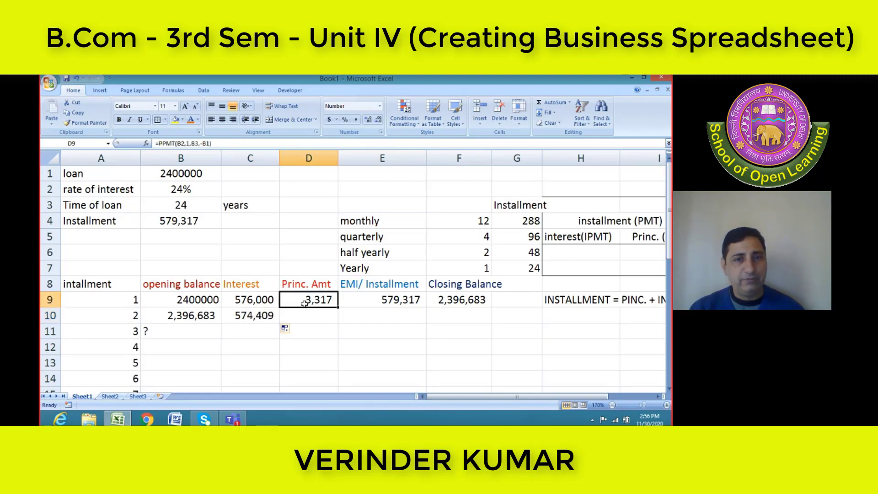
left_click(384, 298)
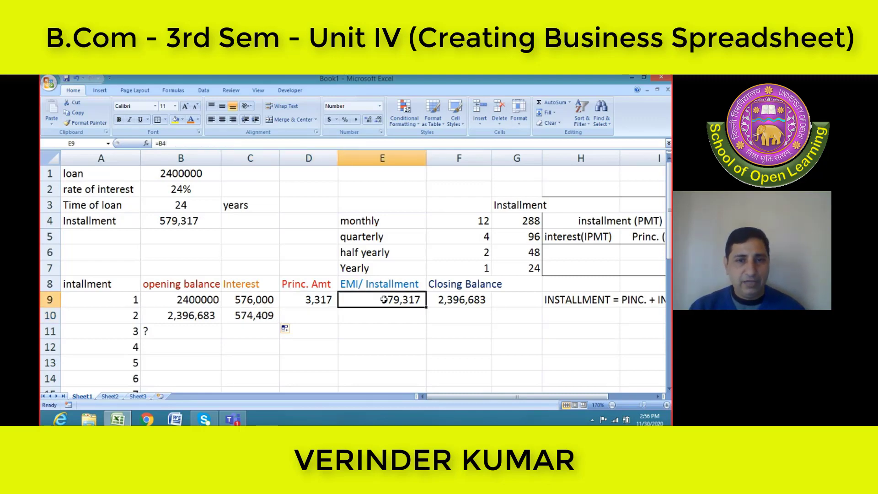
left_click(371, 320)
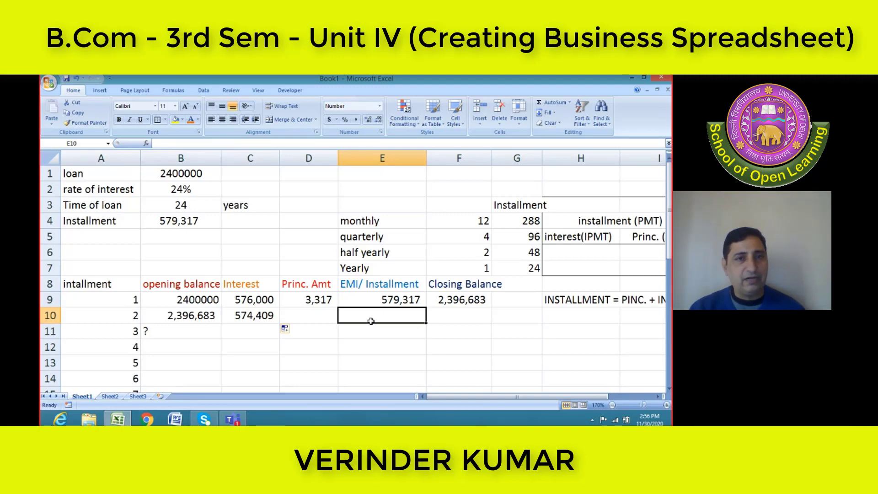
left_click(372, 299)
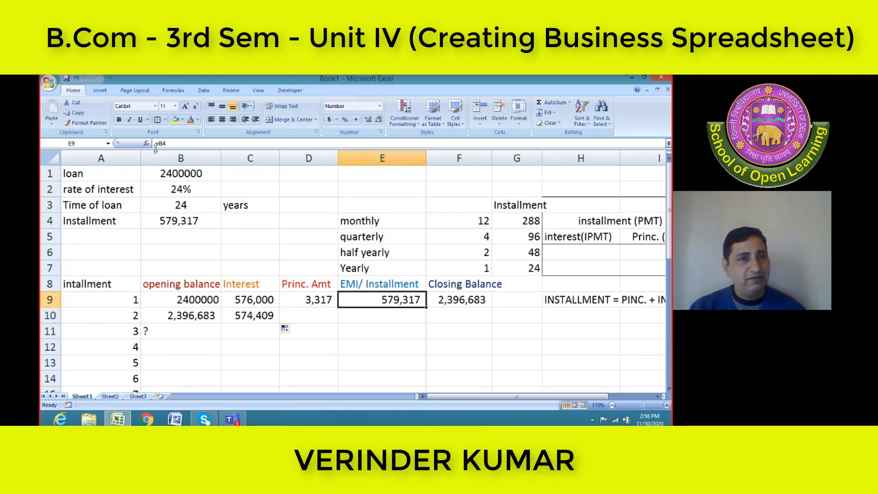
left_click(162, 143)
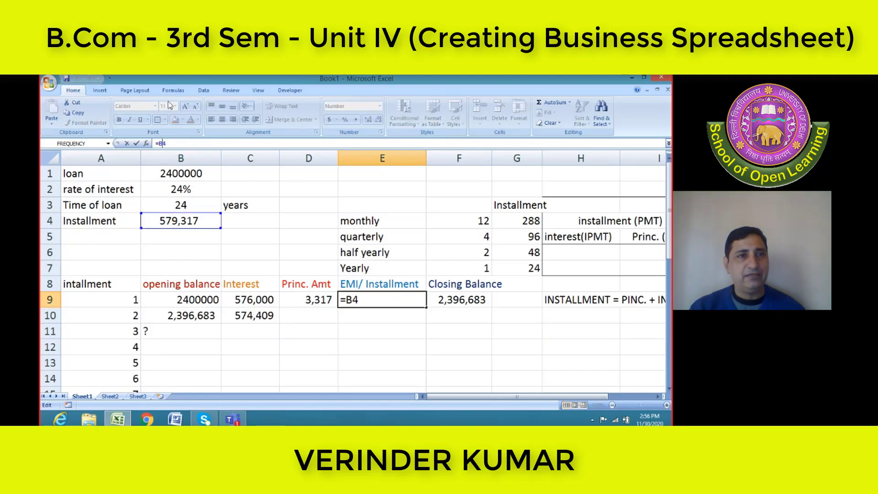
type("$B$")
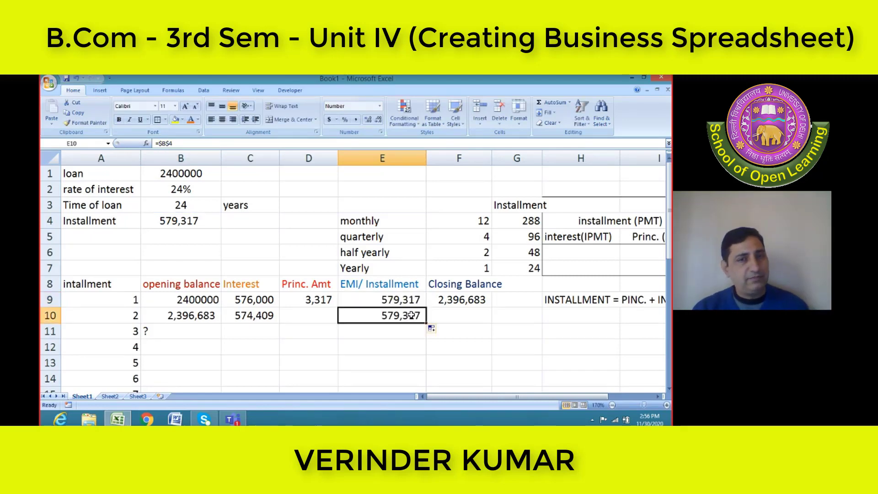
In D9's PPMT formula, make the rate and loan term references absolute as $B$2 and $B$3
left_click(317, 304)
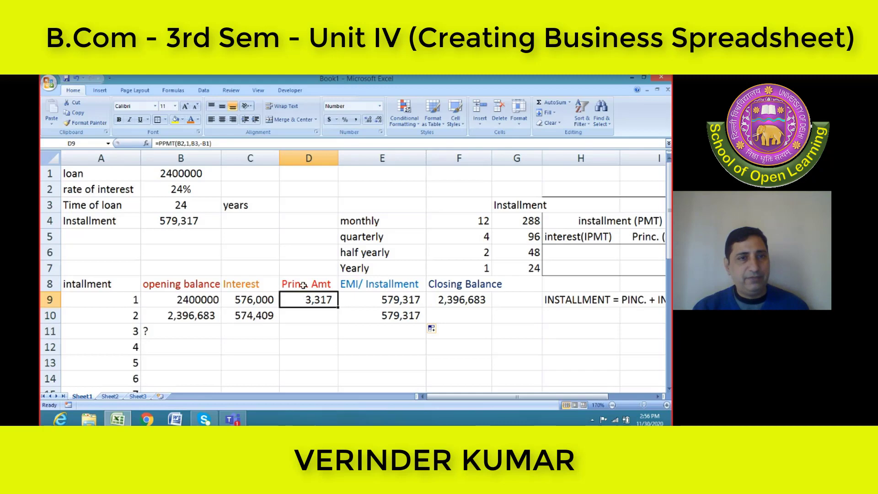
left_click(177, 143)
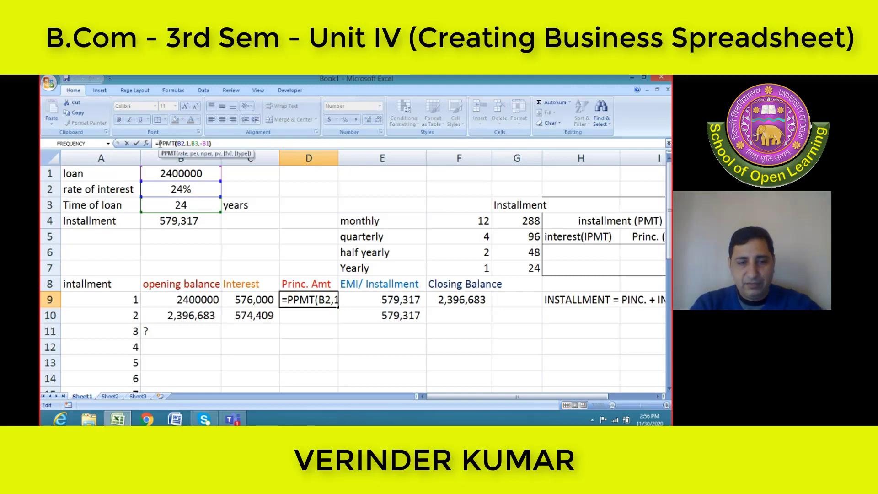
type("$B")
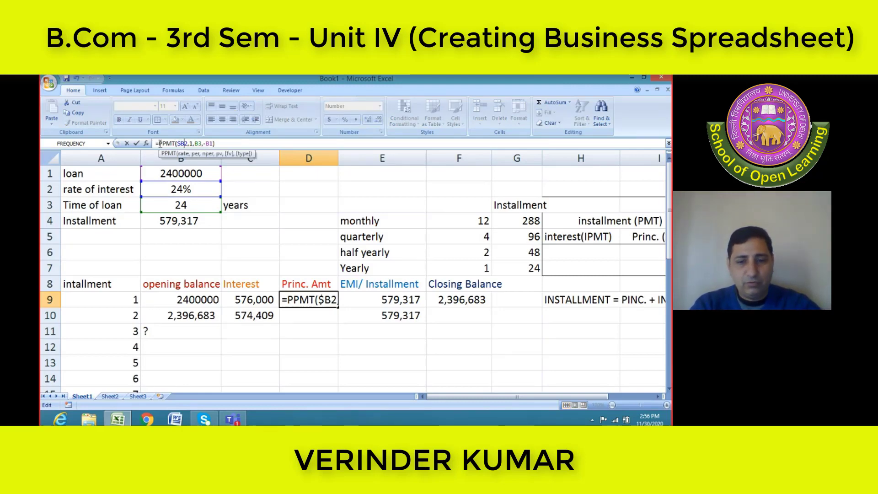
type("$")
key("Right")
key("Right")
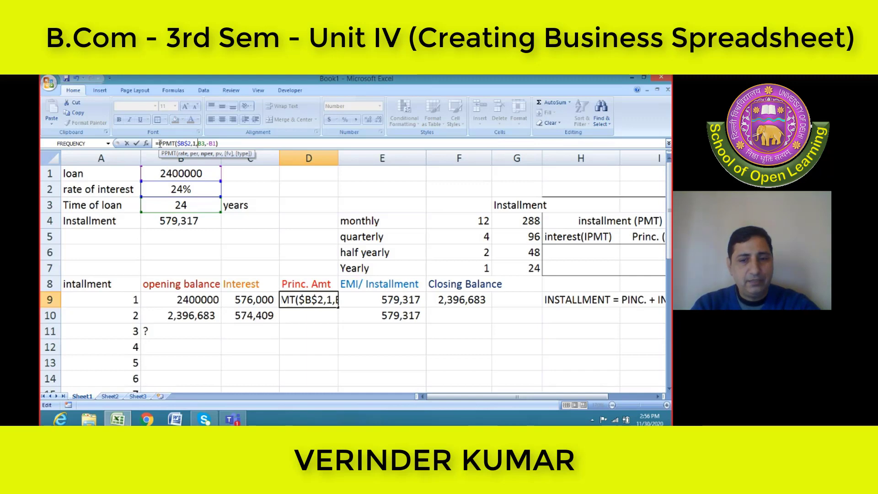
type("$")
key("Right")
type("$")
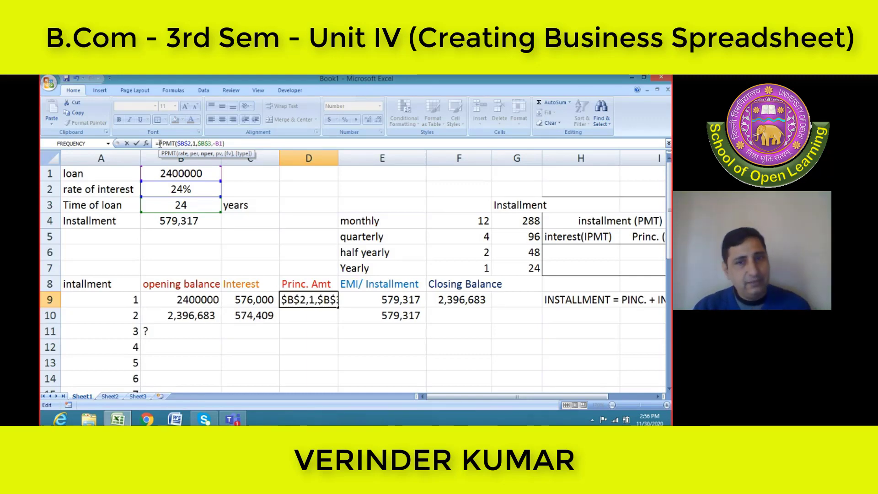
Complete D9's principal formula as =PPMT($B$2,A9,$B$3,-B9), taking the period from A9 and the present value from the opening balance
key("Left")
key("Left")
key("Left")
key("Left")
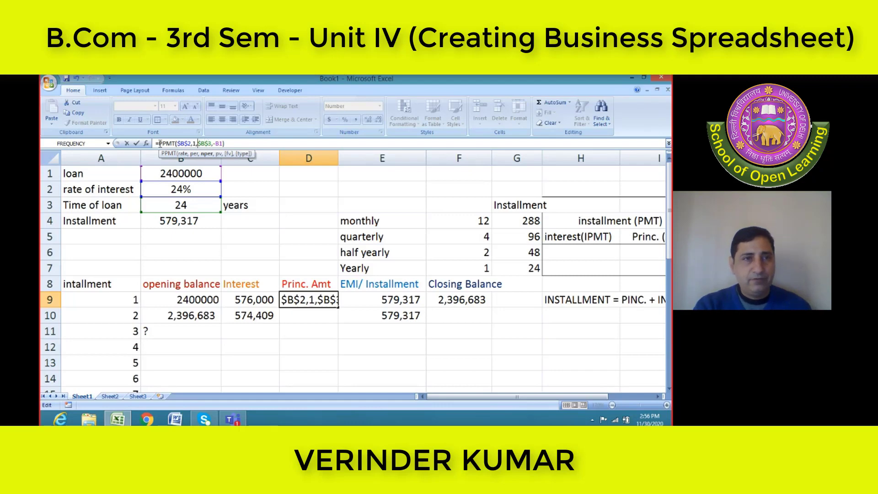
key("BackSpace")
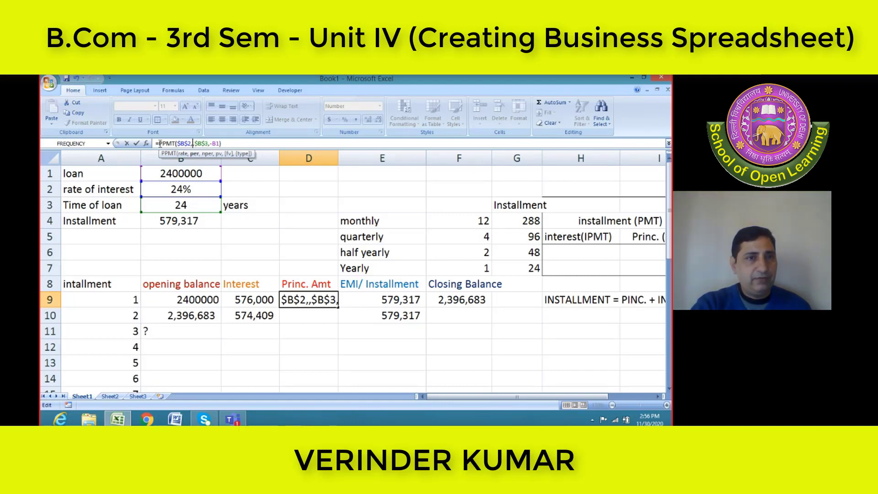
type("AAAAAAAAAAAAAAAA9")
key("BackSpace")
key("BackSpace")
key("BackSpace")
key("BackSpace")
key("BackSpace")
key("BackSpace")
key("BackSpace")
key("BackSpace")
key("BackSpace")
key("BackSpace")
key("BackSpace")
key("BackSpace")
key("BackSpace")
key("BackSpace")
key("BackSpace")
key("BackSpace")
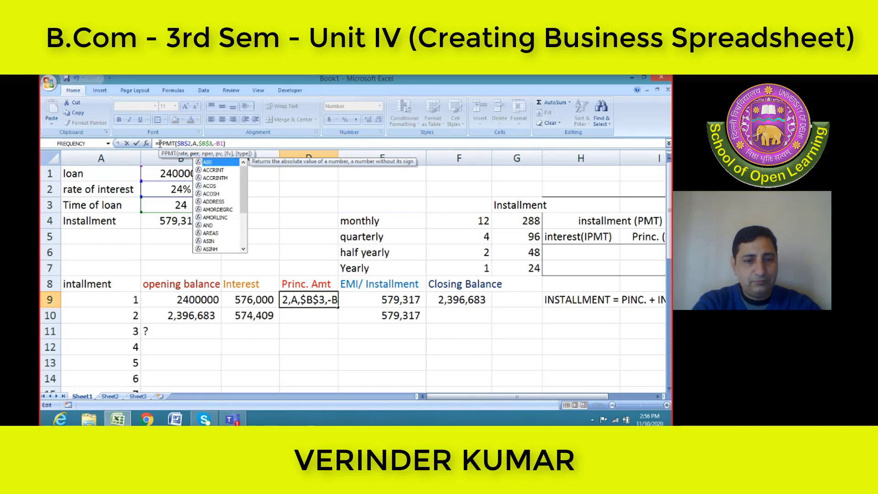
type("9")
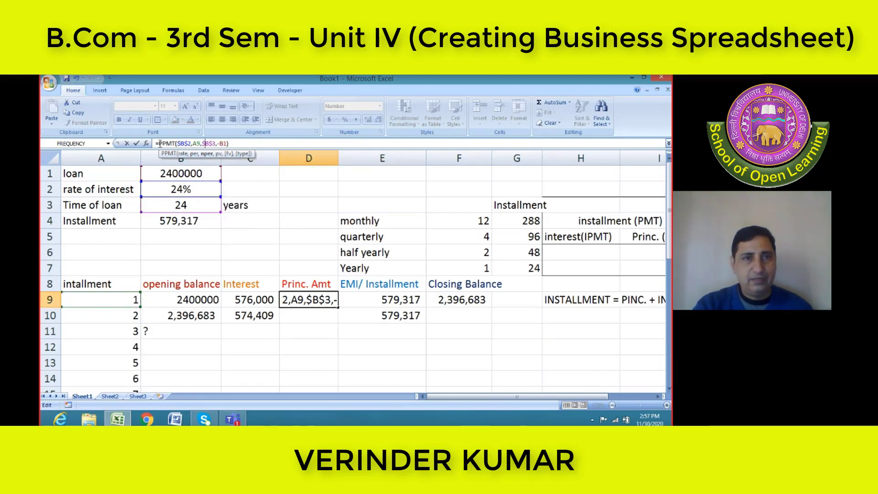
key("Return")
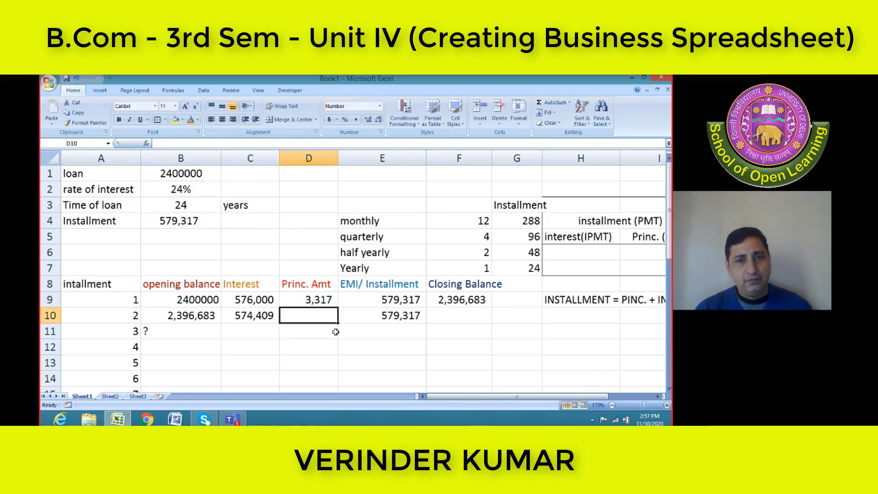
Fill the principal formula from D9 down to D10 for the second installment
left_click(311, 297)
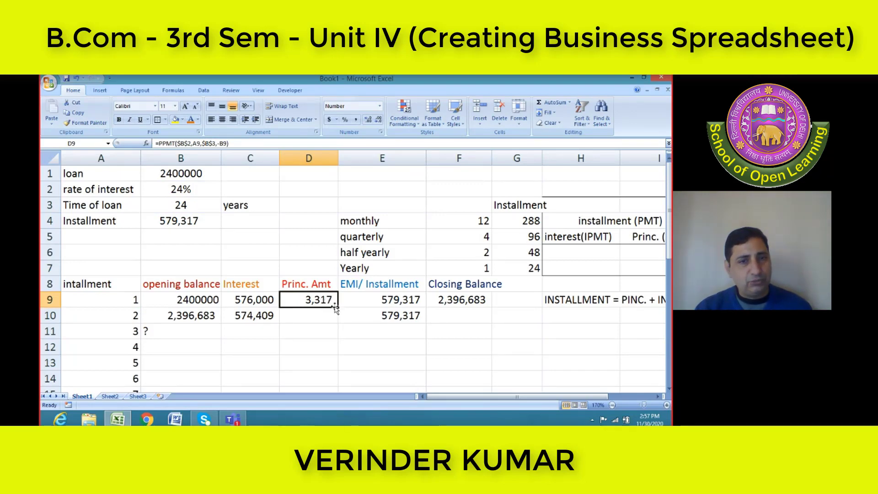
left_click_drag(337, 306, 340, 322)
left_click(335, 320)
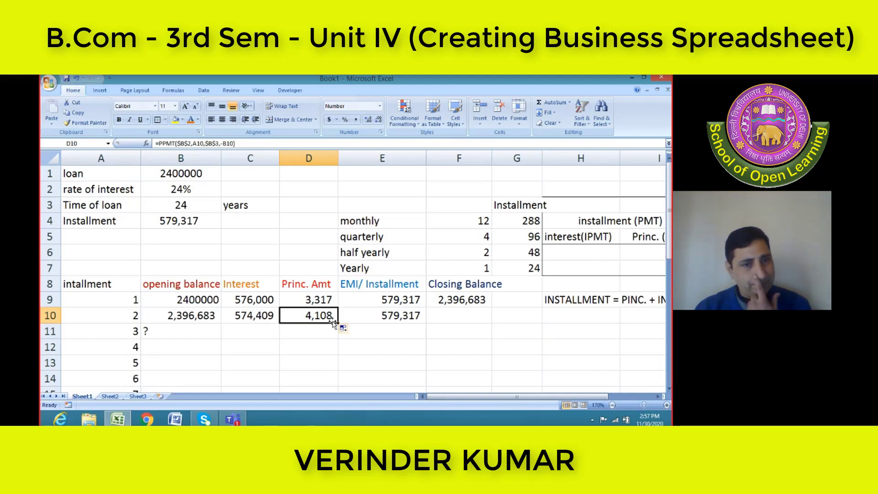
Examine the second installment's opening balance formula in B10 and the first installment's closing balance formula in F9
left_click(192, 320)
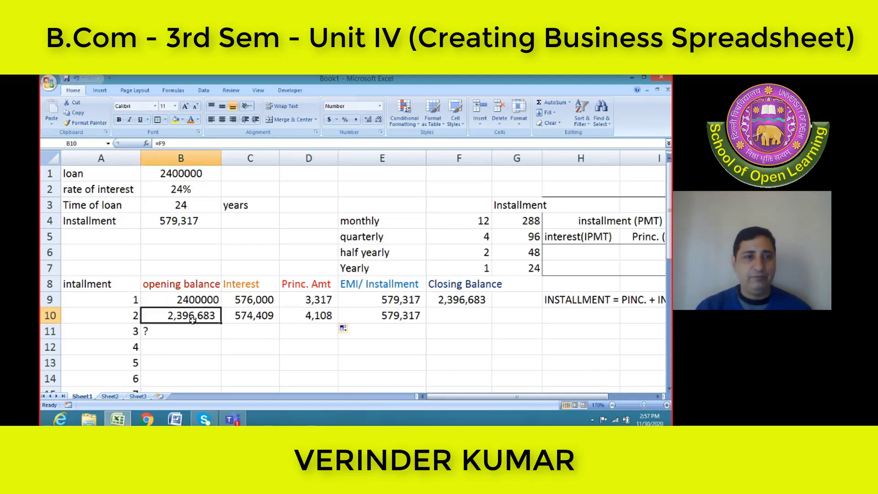
key("Left")
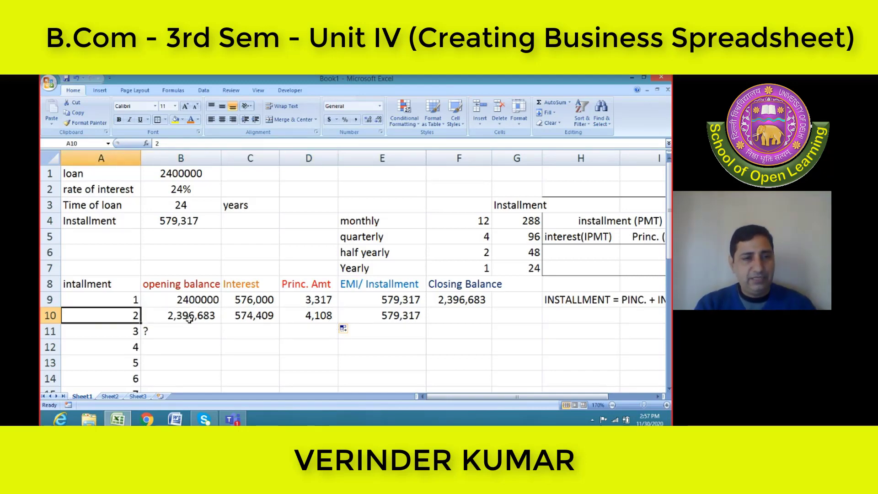
key("shift+Right")
key("shift+Left")
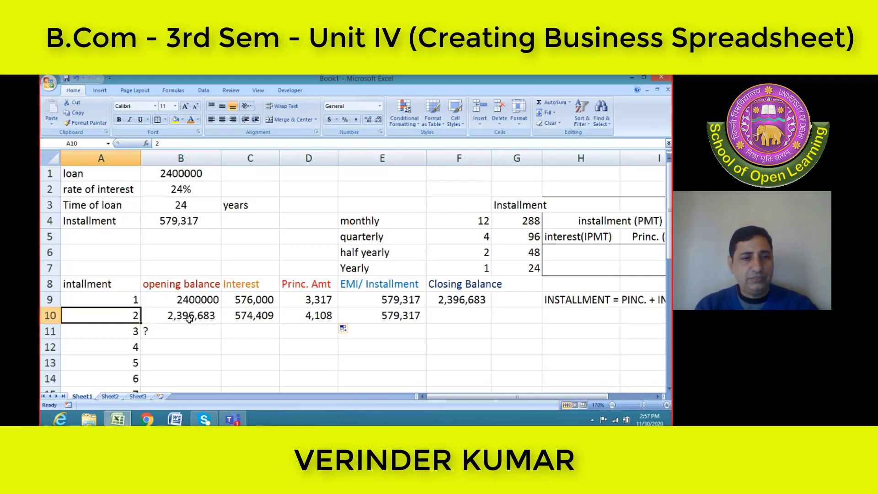
left_click(190, 318)
key("Left")
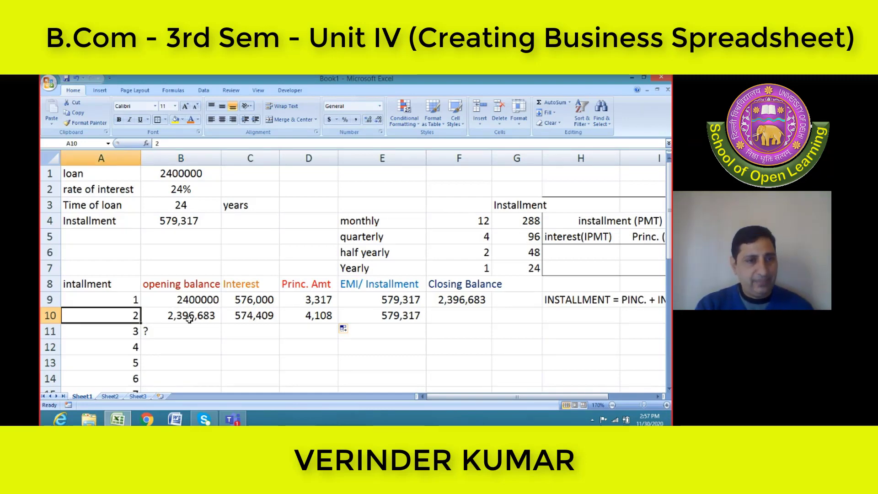
left_click(190, 319)
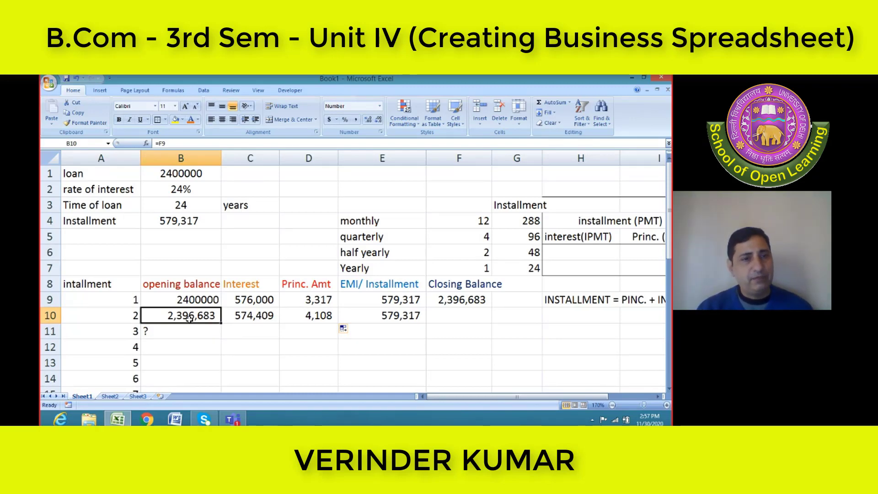
left_click(448, 303)
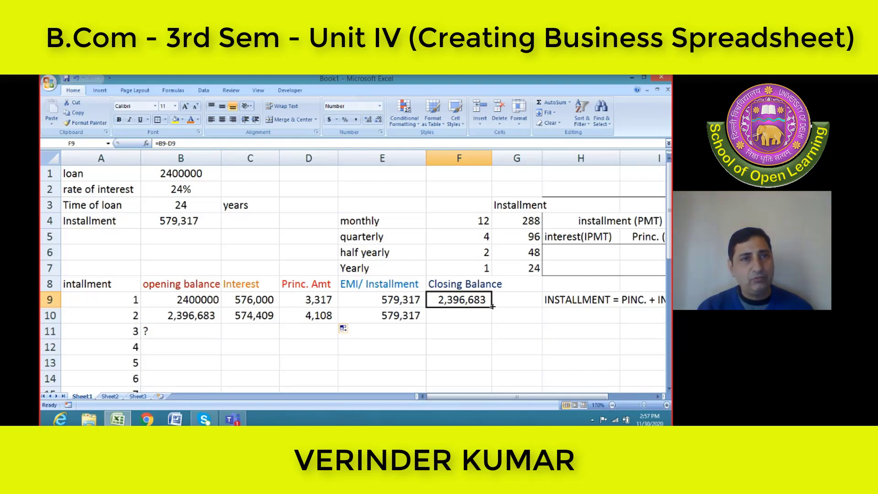
left_click_drag(493, 306, 493, 306)
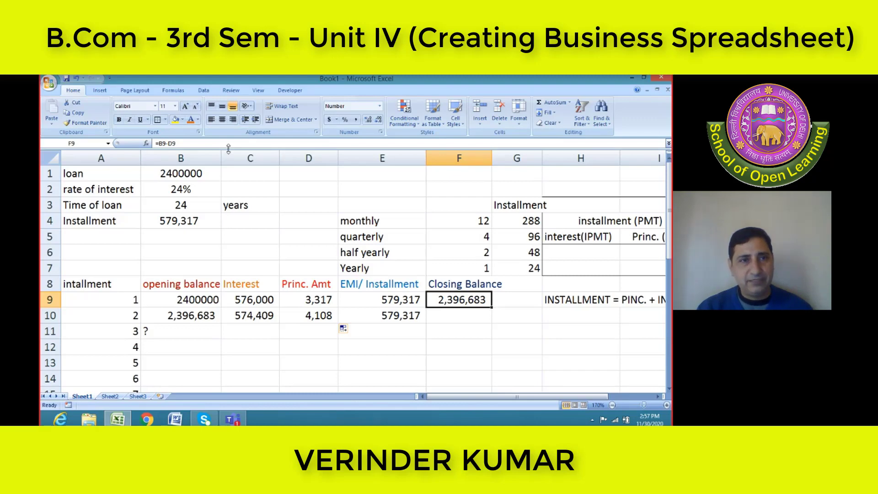
left_click_drag(233, 145, 146, 144)
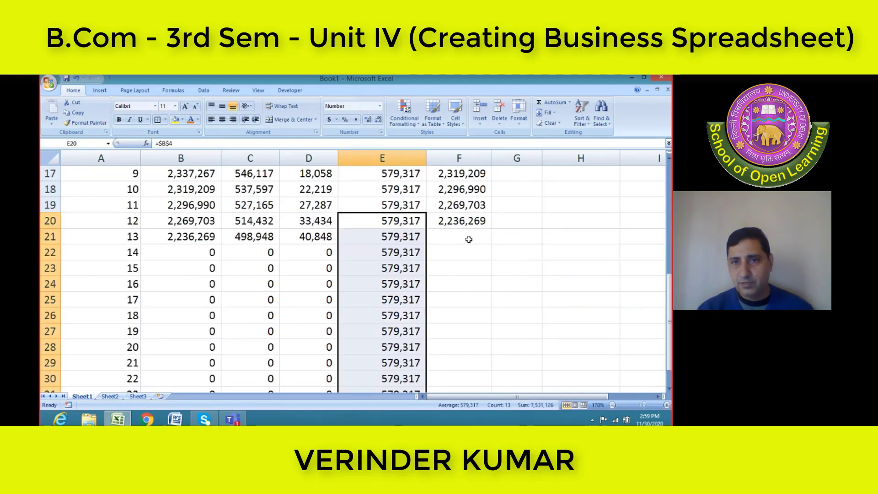
Fill the closing balance formula from F20 down to F32, through installment 24
left_click(482, 222)
left_click_drag(490, 228, 484, 327)
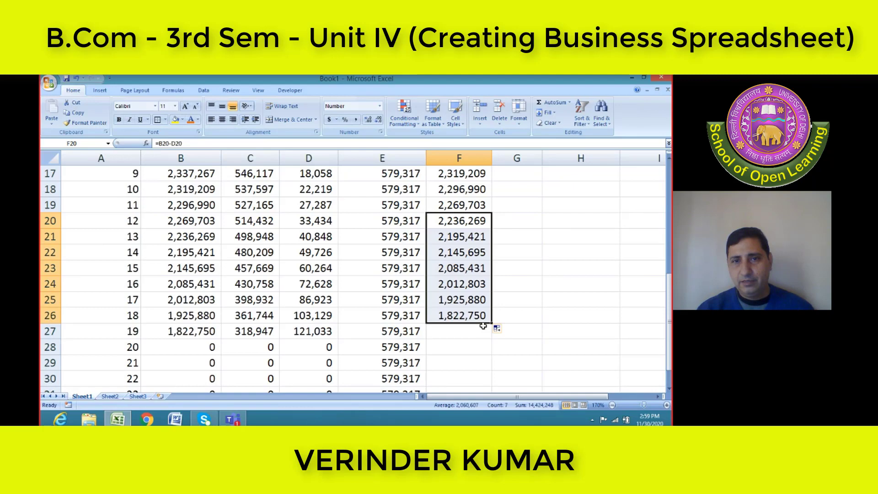
scroll(484, 326, "down", 1)
left_click_drag(492, 276, 479, 366)
scroll(379, 328, "down", 1)
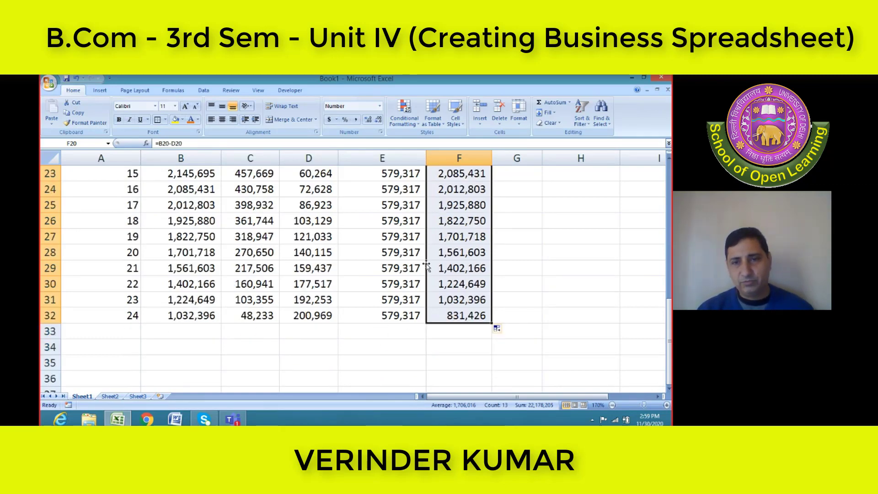
Examine the last installment's principal formula in D32 and review the schedule back up to the loan details
left_click(319, 318)
scroll(320, 315, "up", 2)
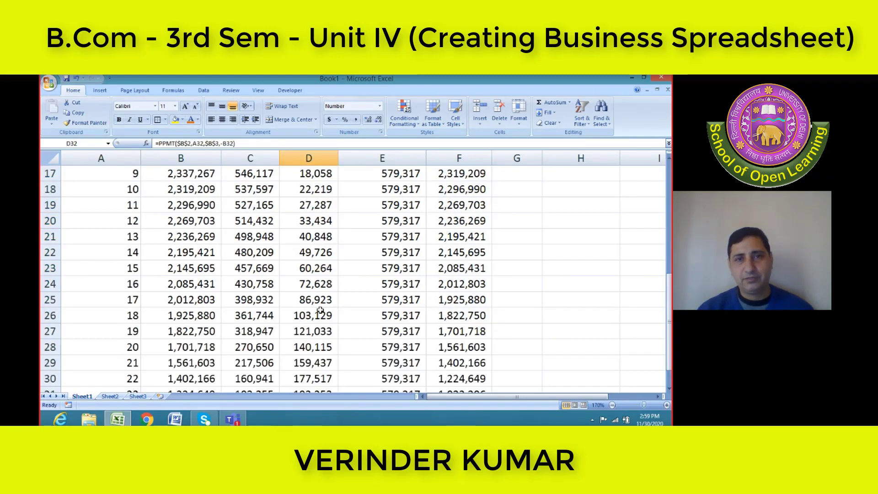
scroll(319, 311, "up", 2)
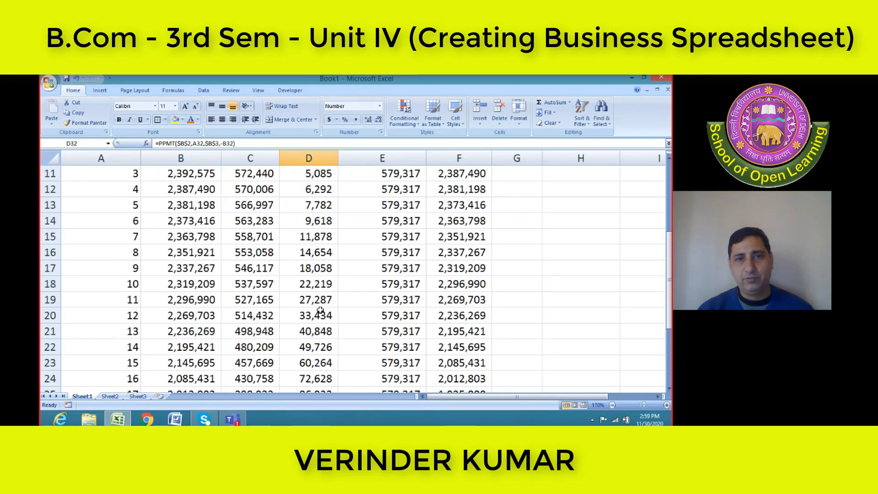
scroll(320, 310, "up", 2)
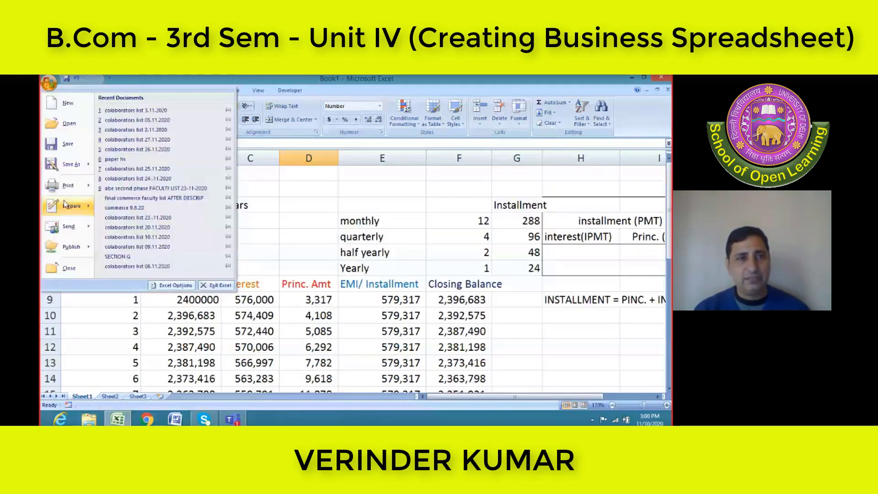
Save the workbook in the Documents library as an Excel Workbook named PMT FUNTION
mouse_move(68, 167)
left_click(168, 121)
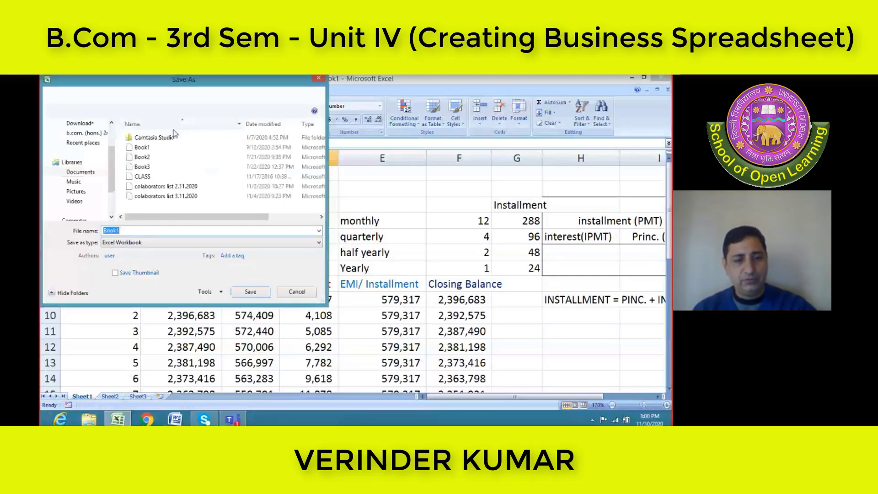
type("PMT F")
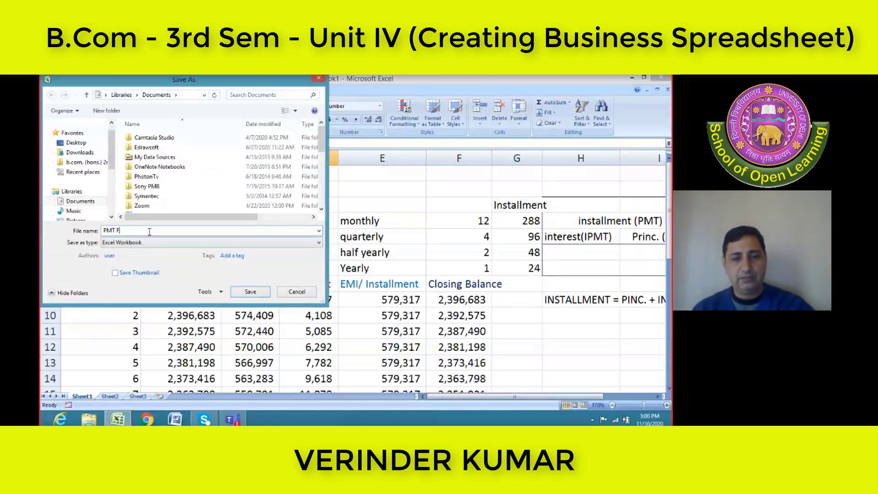
type("UNTIONS")
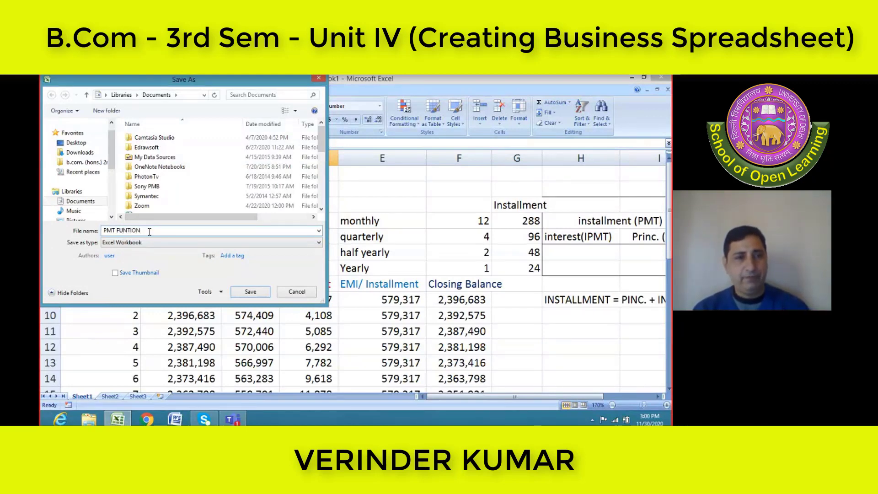
left_click(250, 292)
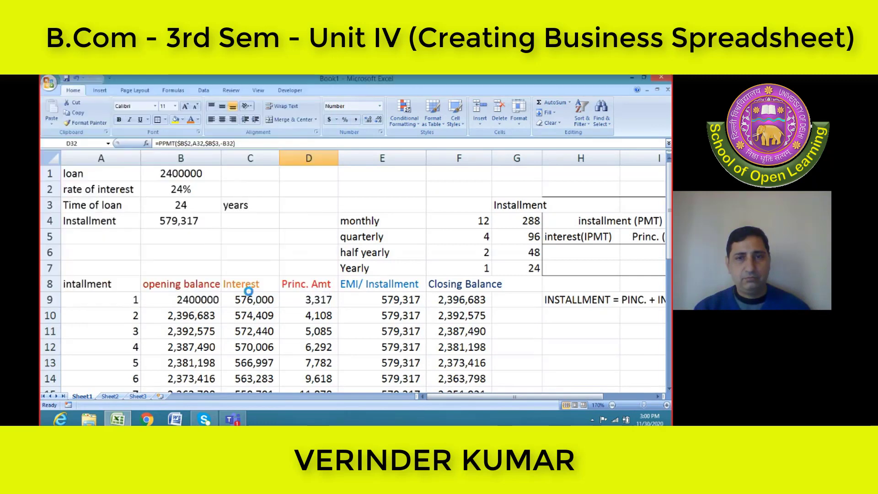